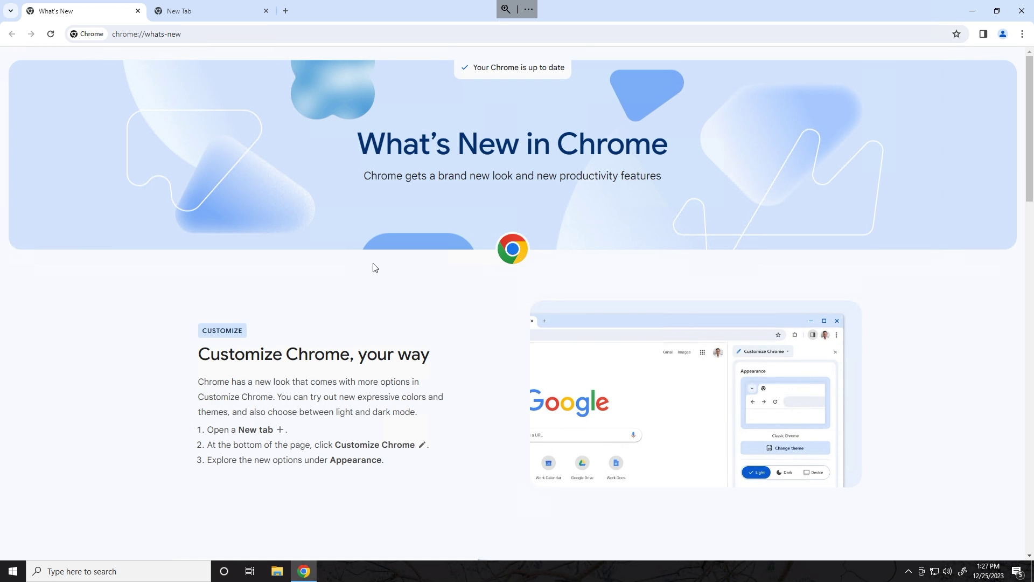
left_click(230, 15)
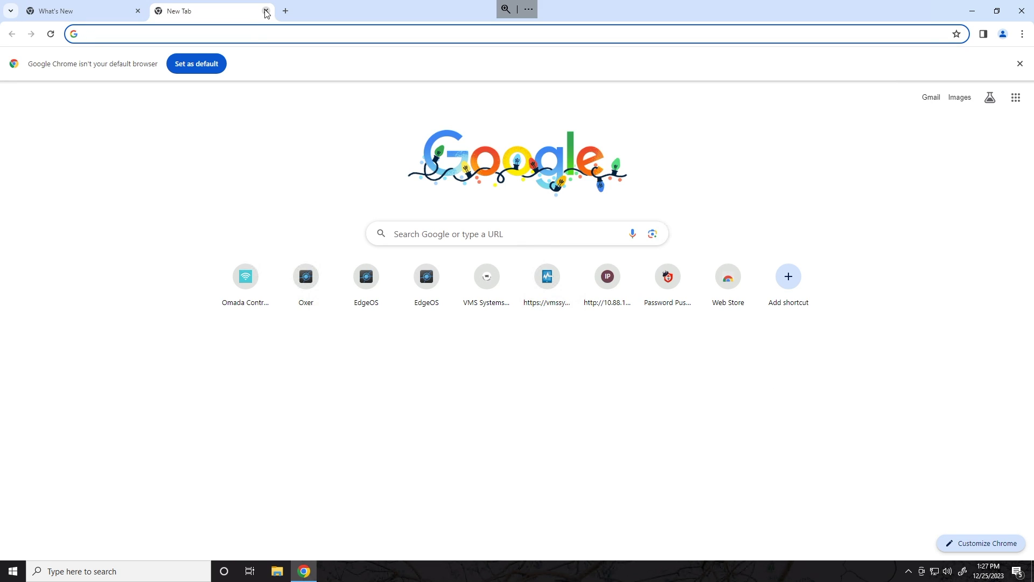
left_click(266, 11)
left_click(191, 33)
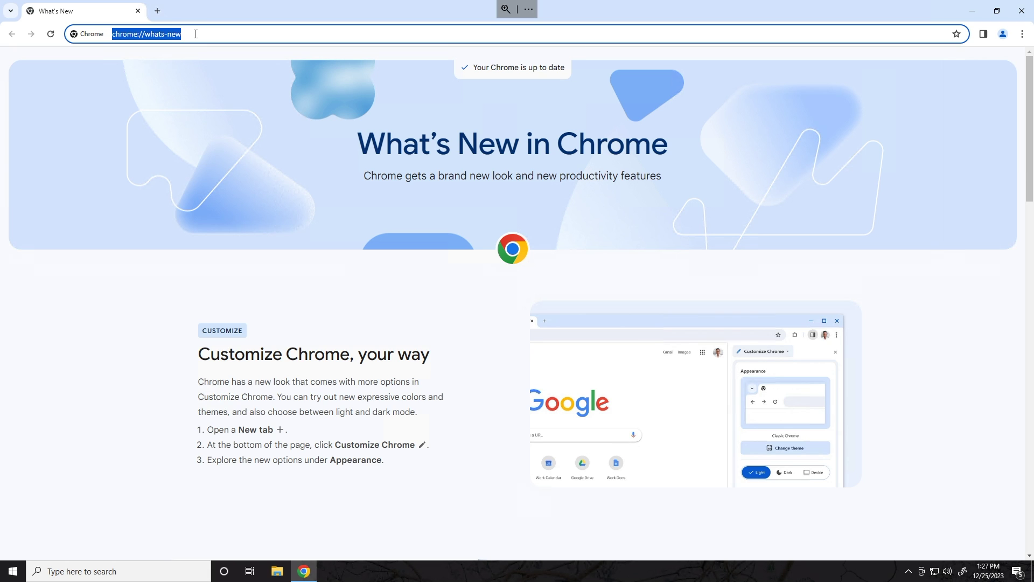
type("https://10.88.13.106")
key("Return")
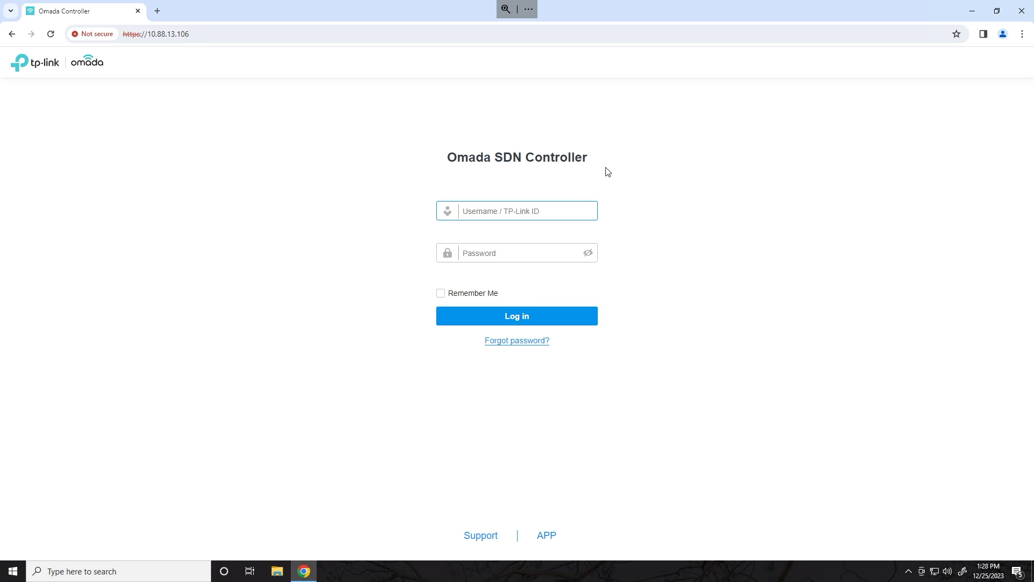
Log in to the Omada SDN Controller with the username admin and the account password.
type("admin")
key("Tab")
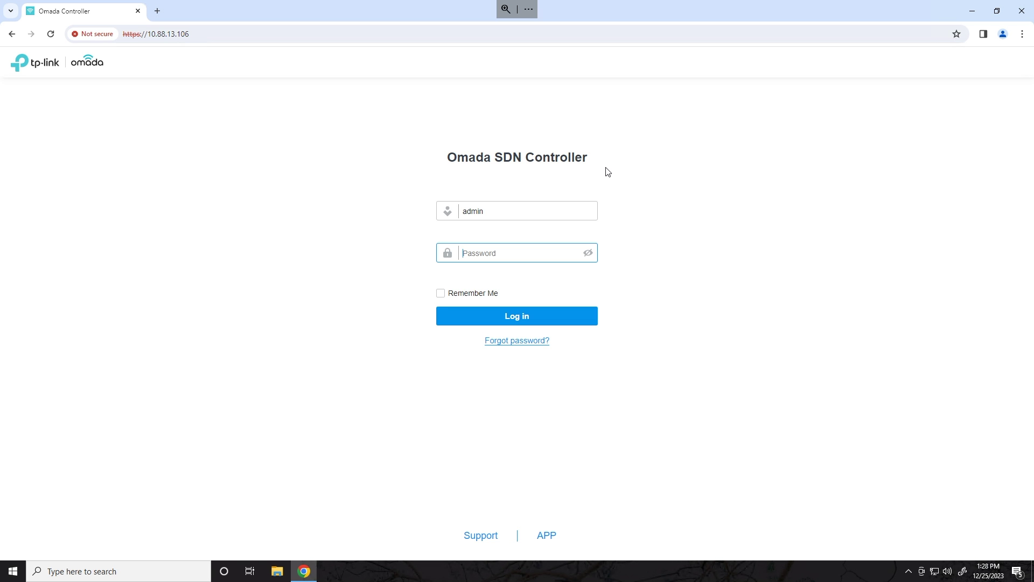
type("•••••••••••")
key("Return")
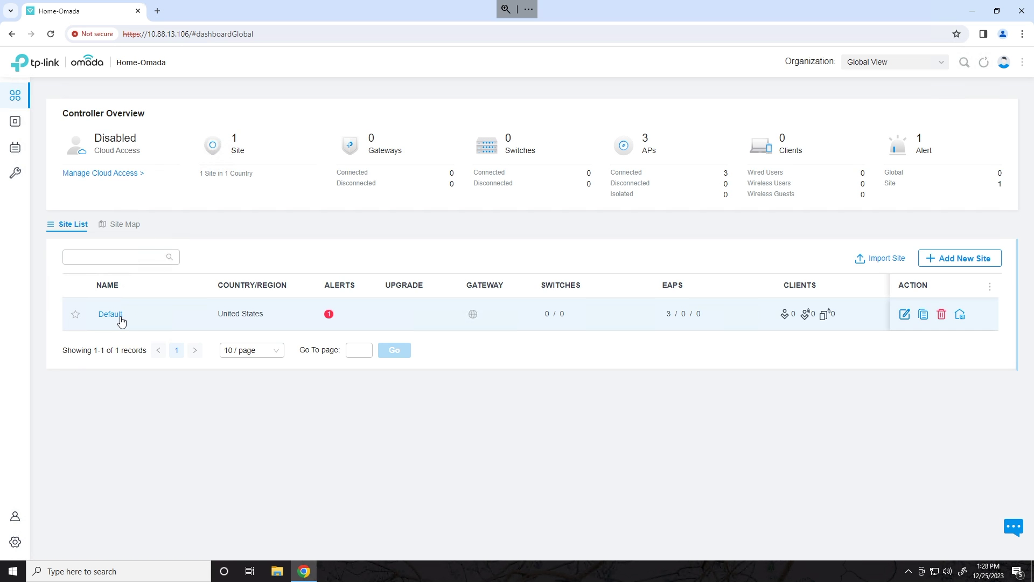
mouse_move(680, 317)
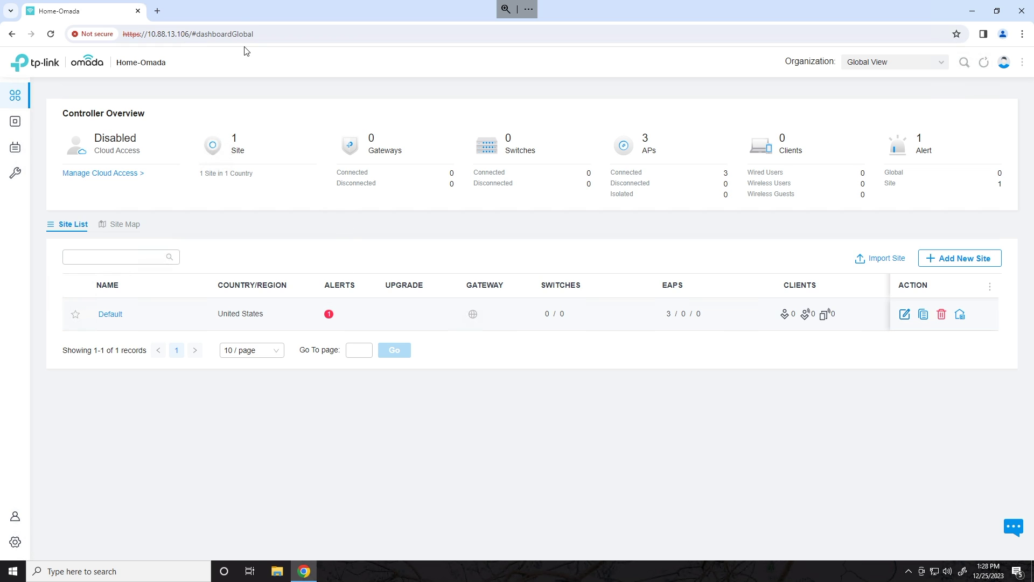
left_click(157, 13)
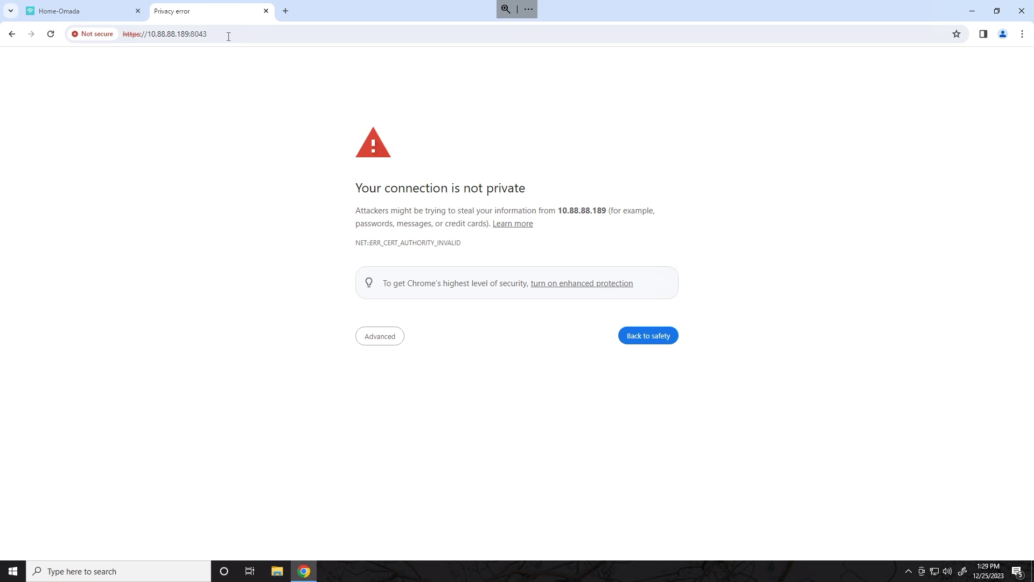
left_click(229, 36)
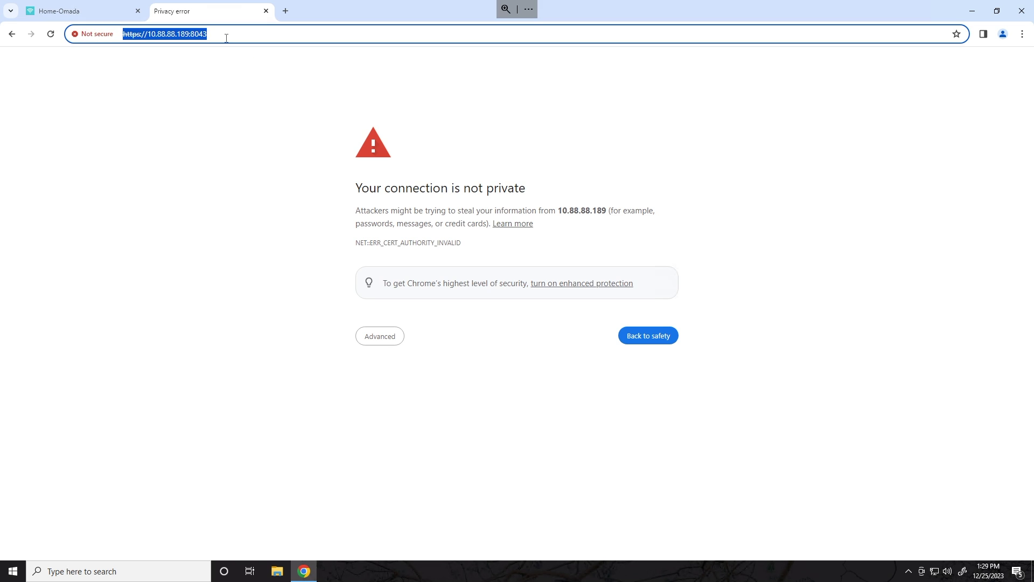
left_click(230, 38)
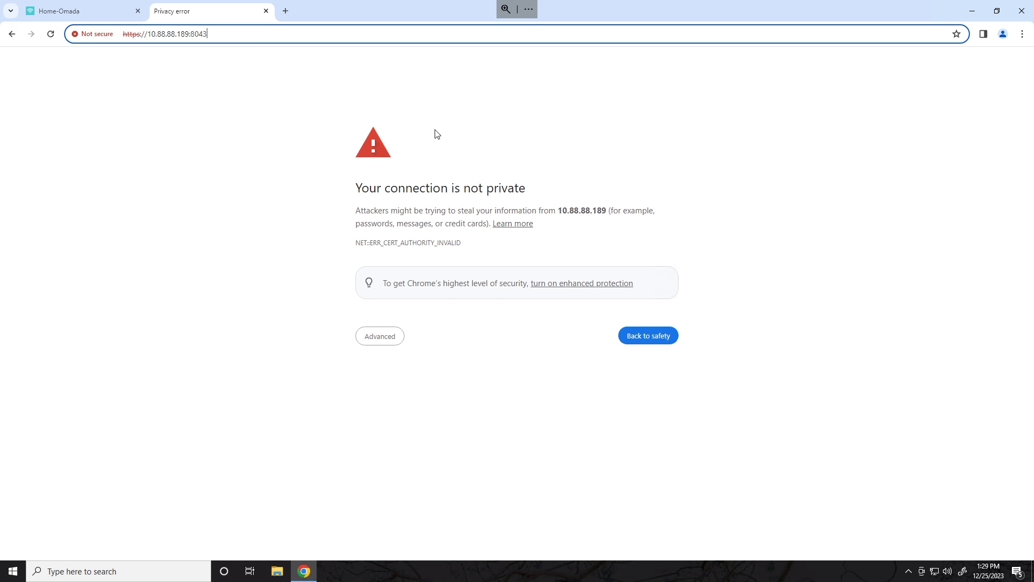
left_click(392, 346)
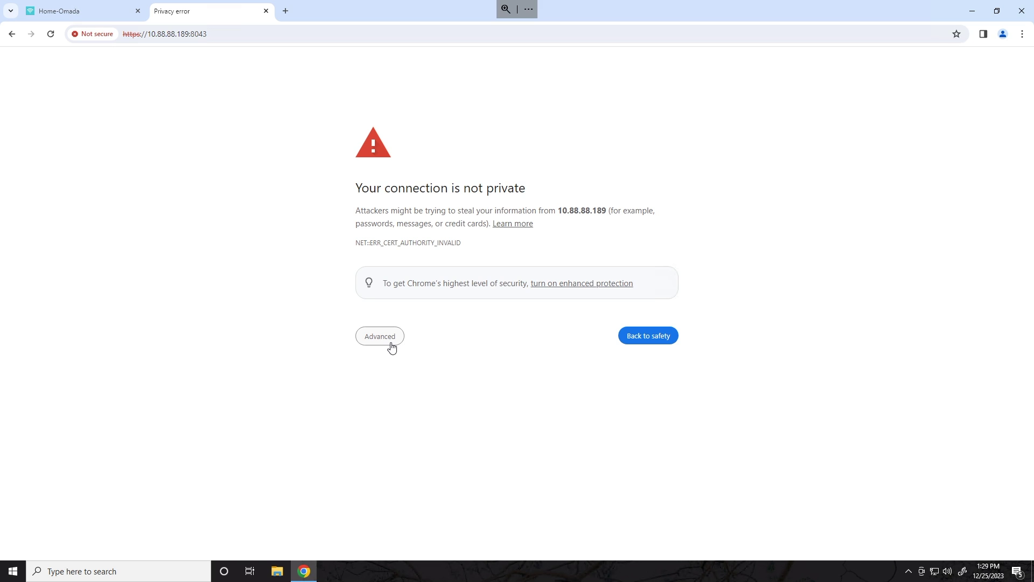
left_click(392, 346)
left_click(422, 419)
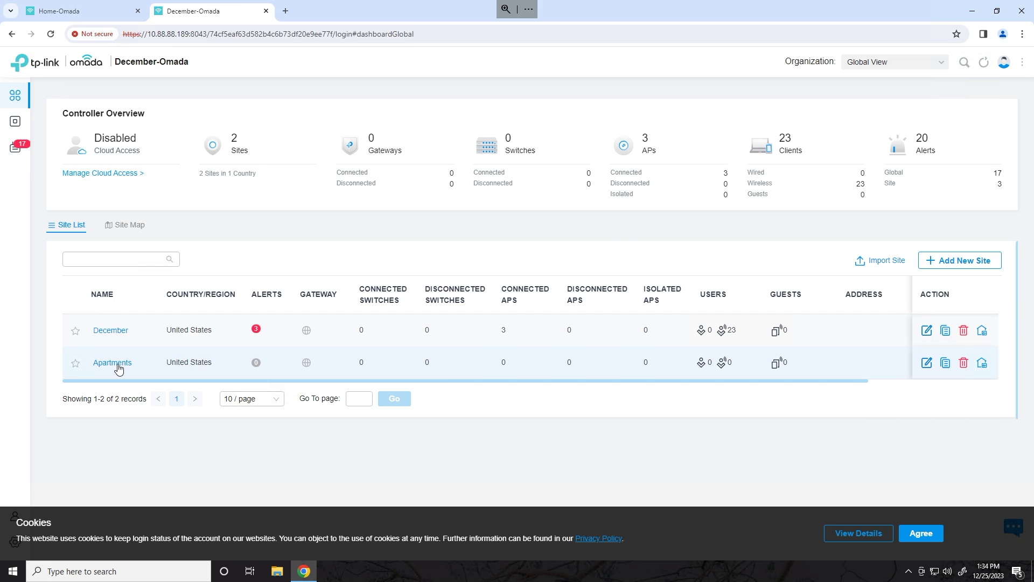
Delete the Apartments site from the December-Omada controller's site list and confirm the deletion.
left_click(965, 366)
left_click(371, 328)
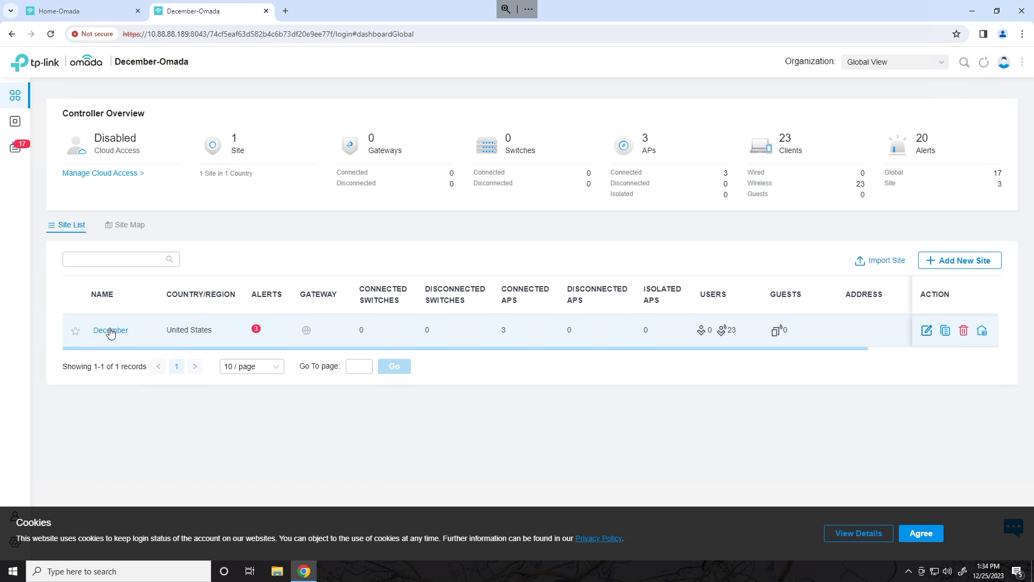
Open the global system settings of the December-Omada controller and check its controller name and version.
key("ctrl+Tab")
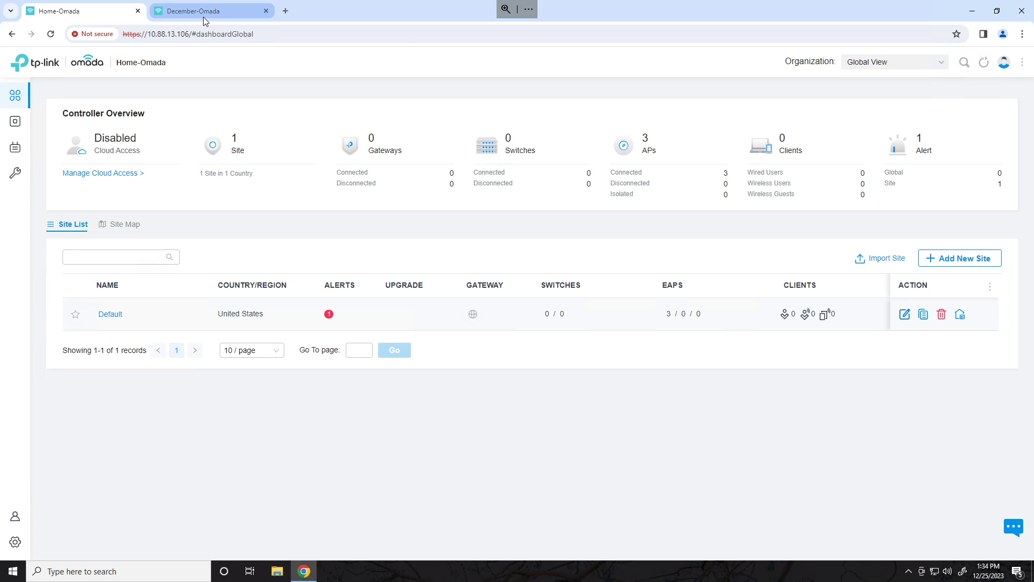
left_click(202, 16)
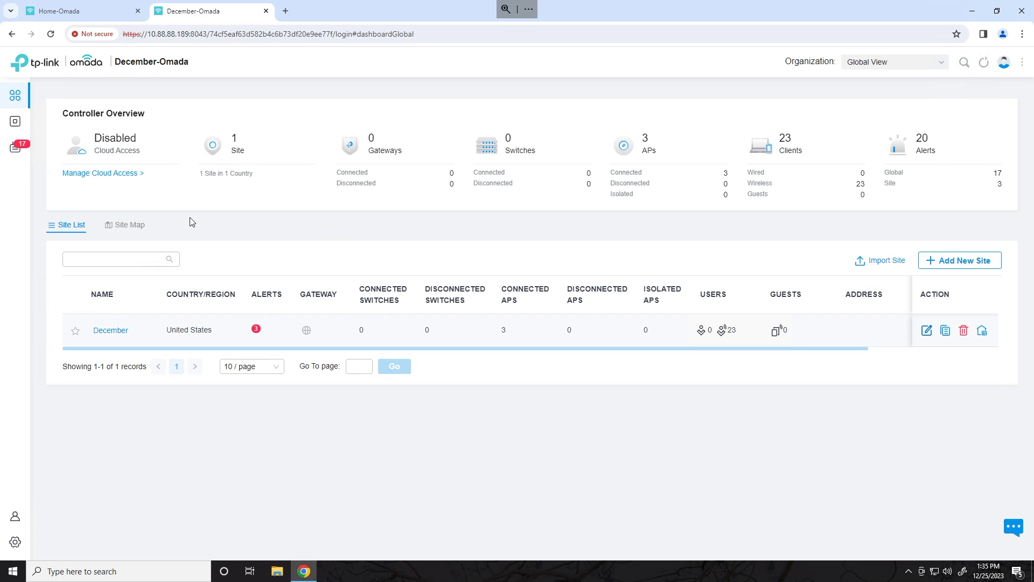
left_click(16, 542)
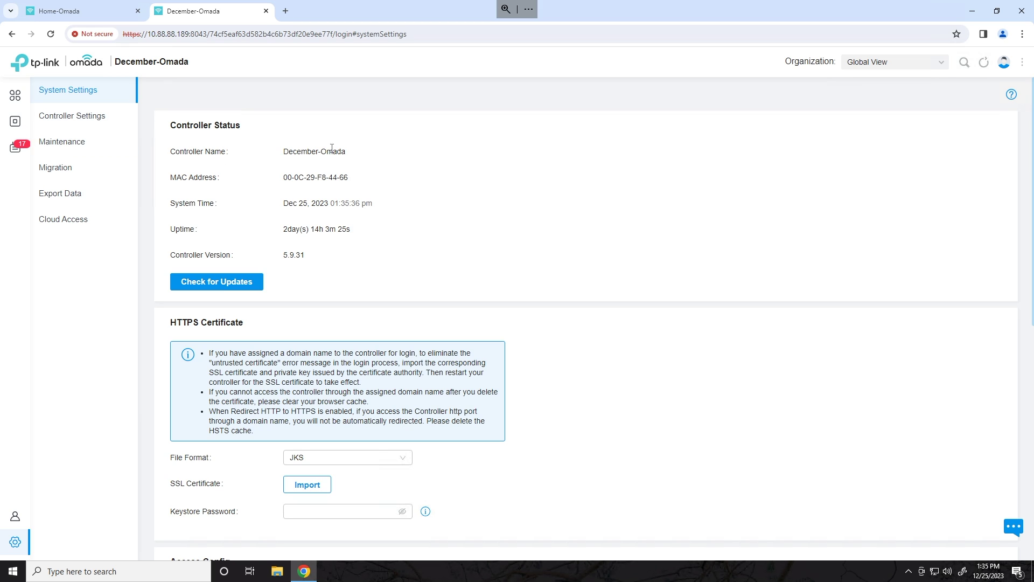
triple_click(350, 148)
left_click_drag(277, 257, 322, 256)
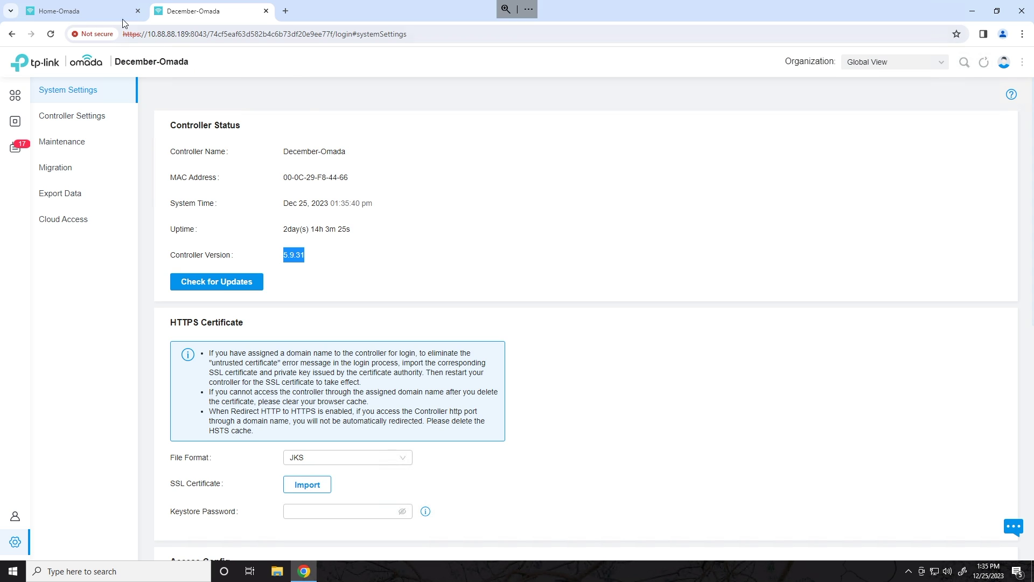
Open the global system settings of the Home-Omada controller and compare its controller version with December-Omada's.
left_click(101, 15)
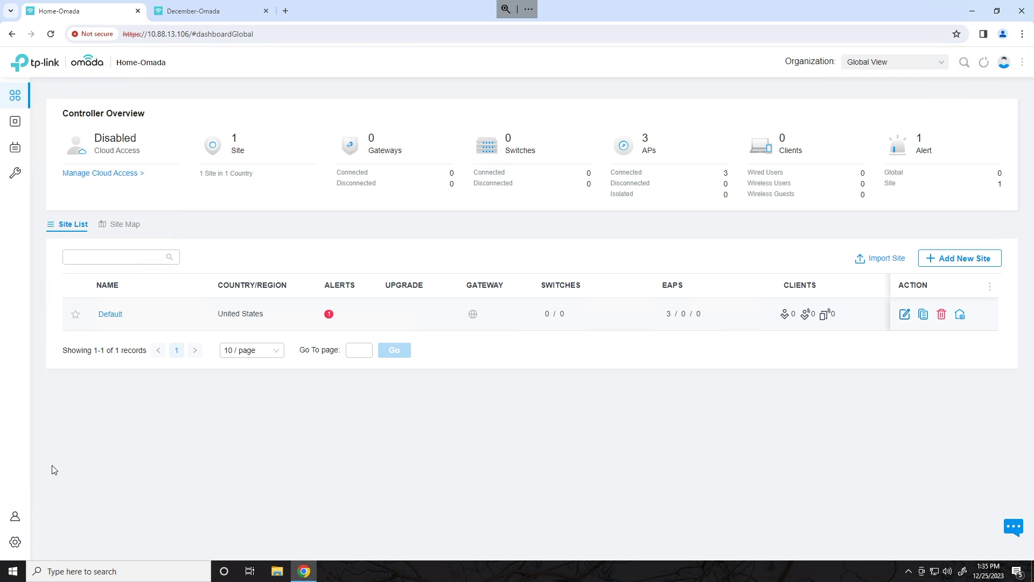
left_click(19, 542)
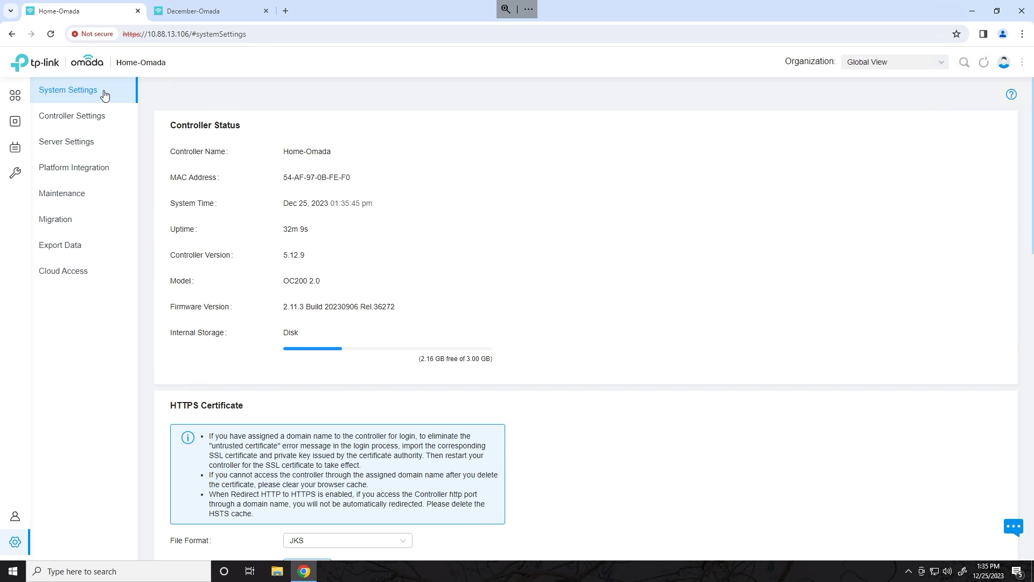
left_click_drag(280, 257, 311, 260)
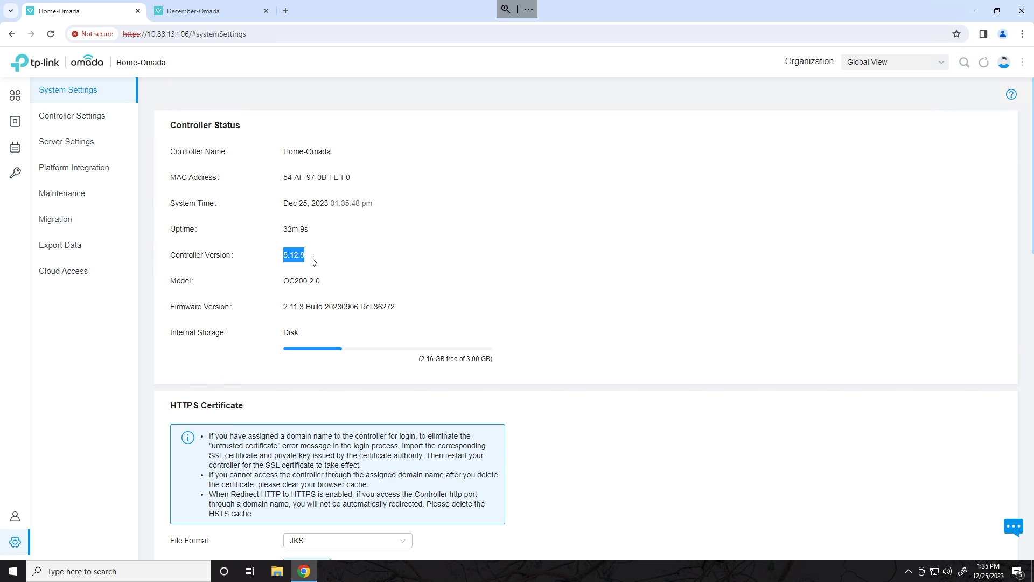
left_click(201, 10)
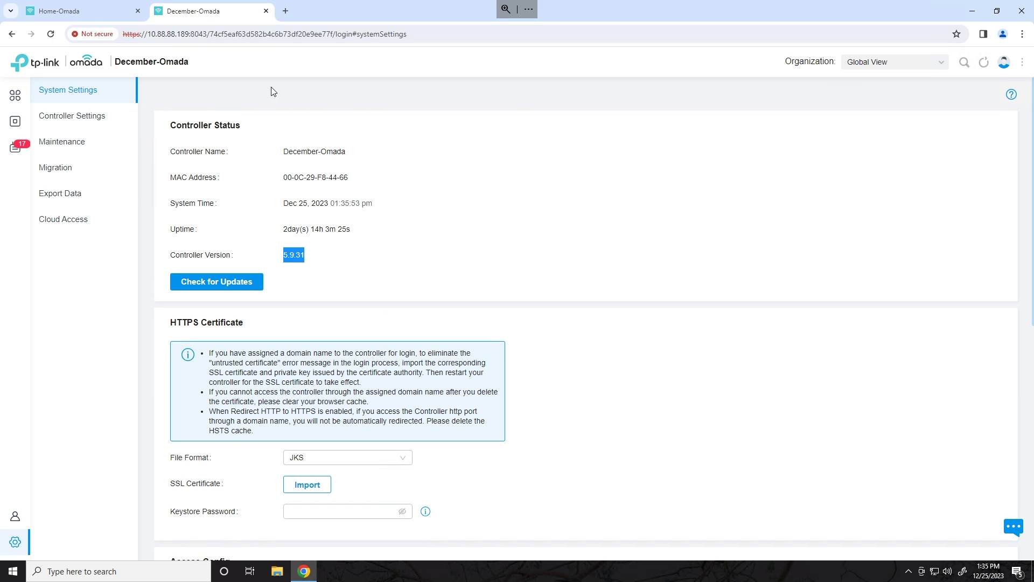
left_click(92, 19)
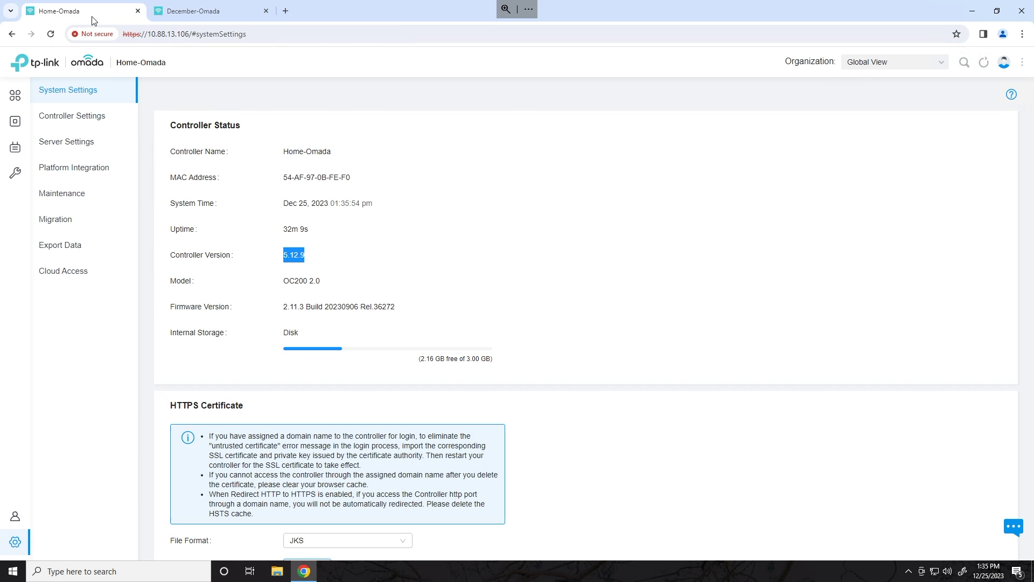
left_click(195, 13)
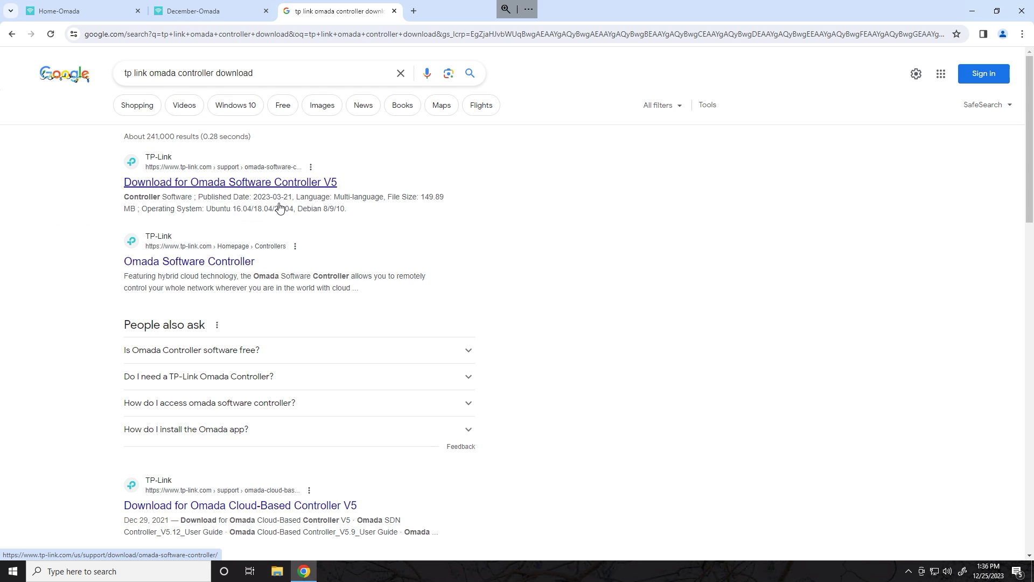
Review TP-Link's Omada Software Controller product page from the search results and open its latest software download page in a new tab.
left_click(208, 262)
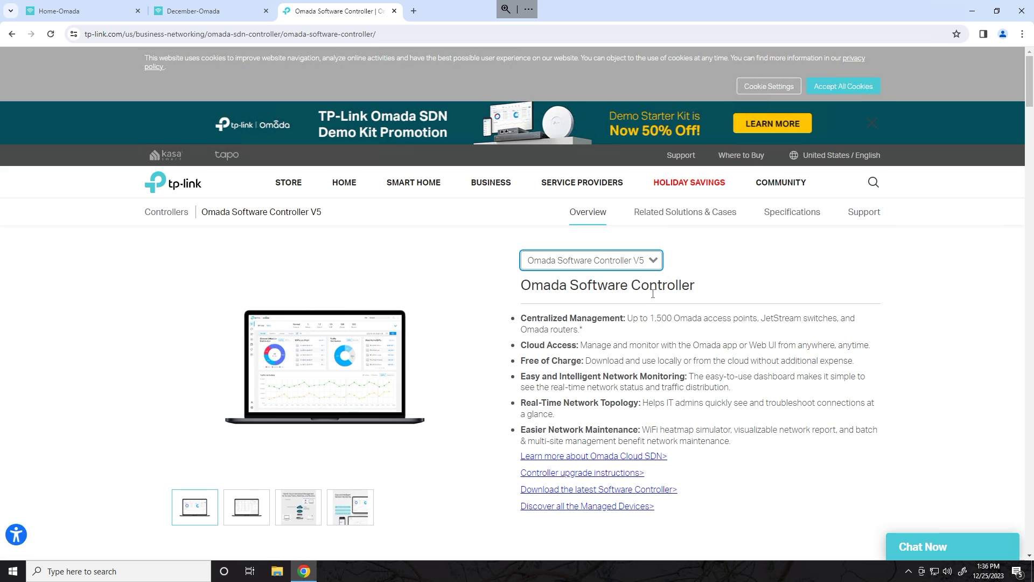
scroll(652, 294, "down", 15)
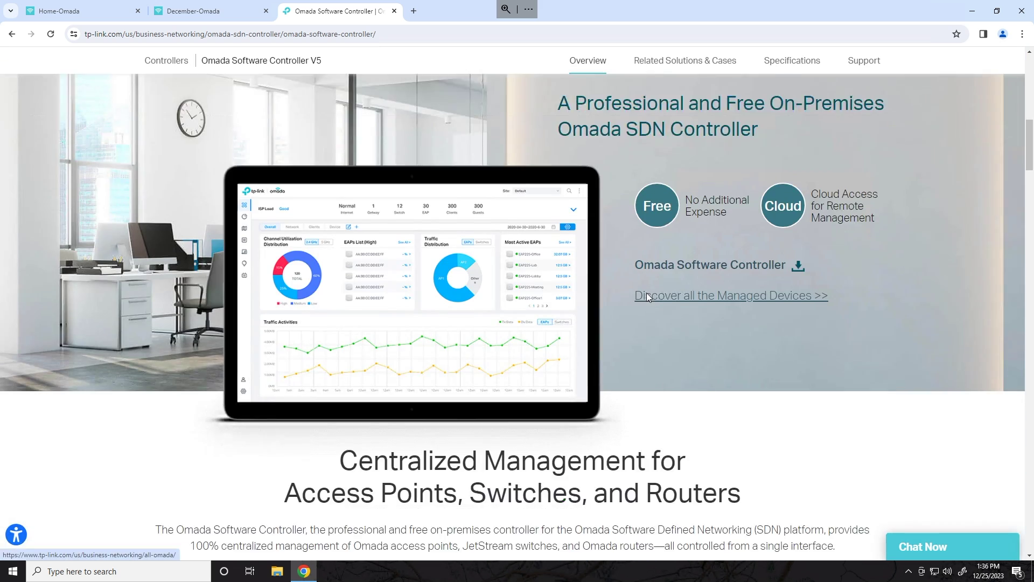
scroll(651, 297, "up", 19)
scroll(679, 260, "down", 17)
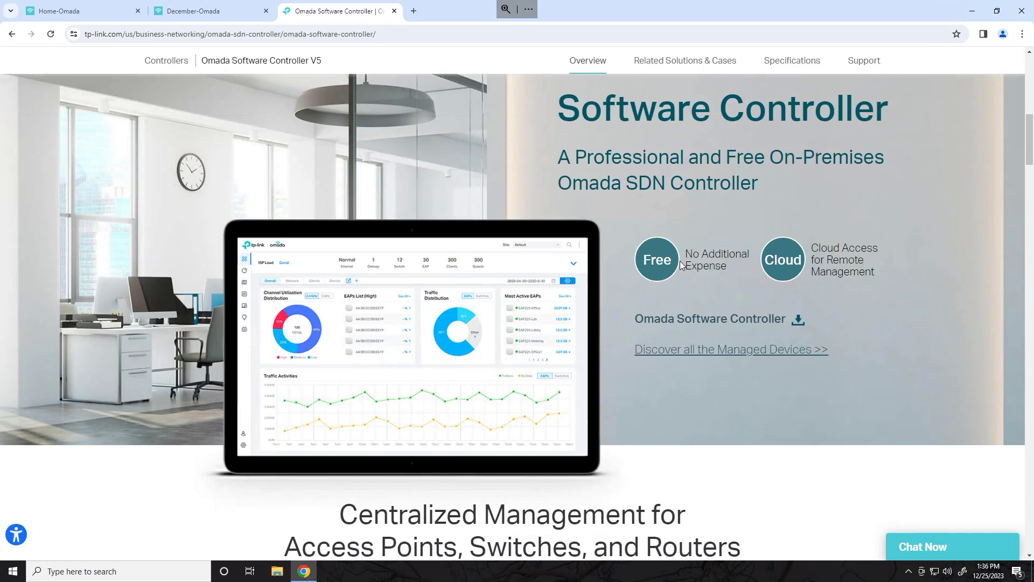
scroll(680, 261, "down", 20)
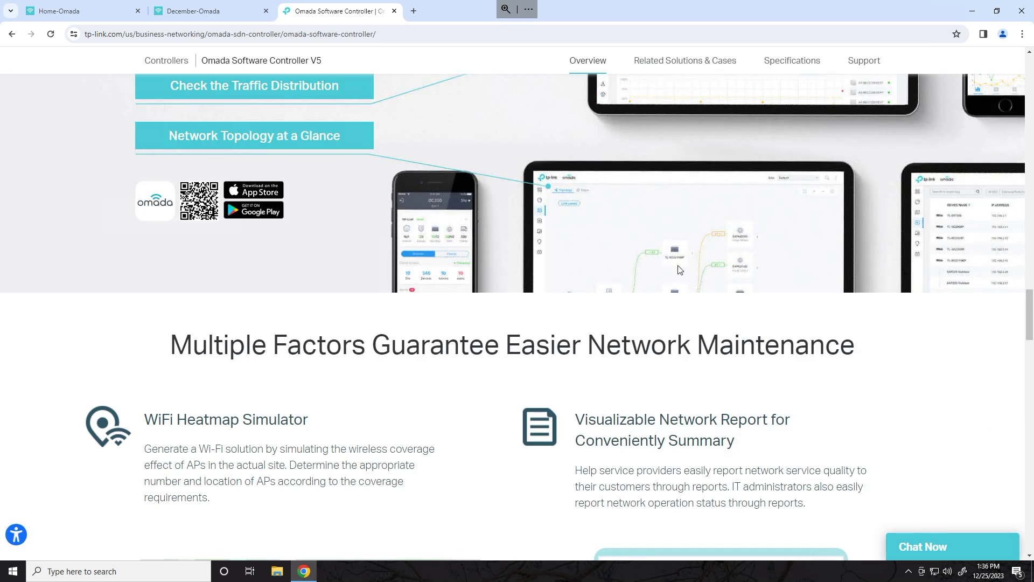
scroll(679, 269, "down", 15)
scroll(592, 227, "up", 20)
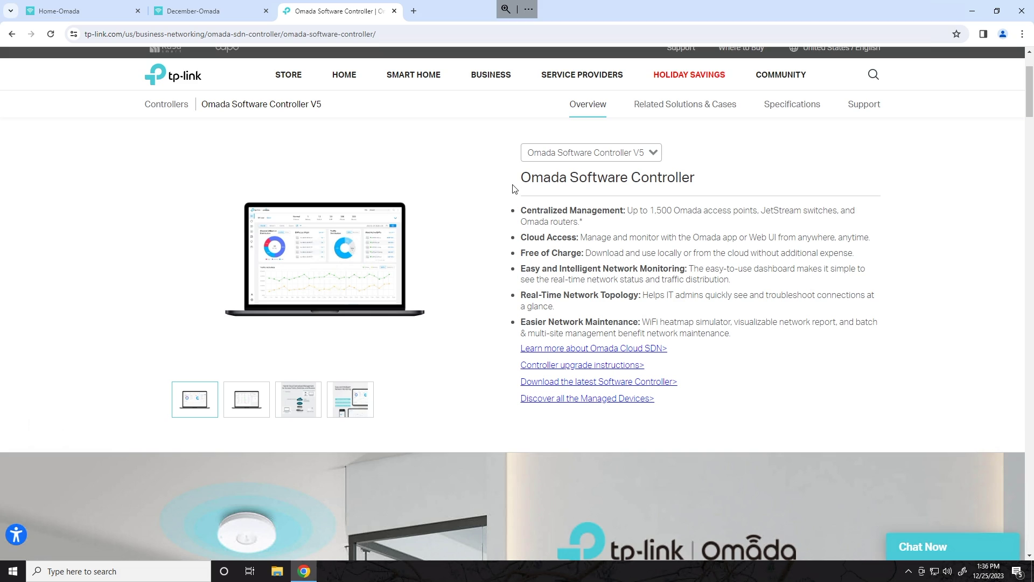
scroll(514, 208, "down", 3)
scroll(515, 208, "up", 5)
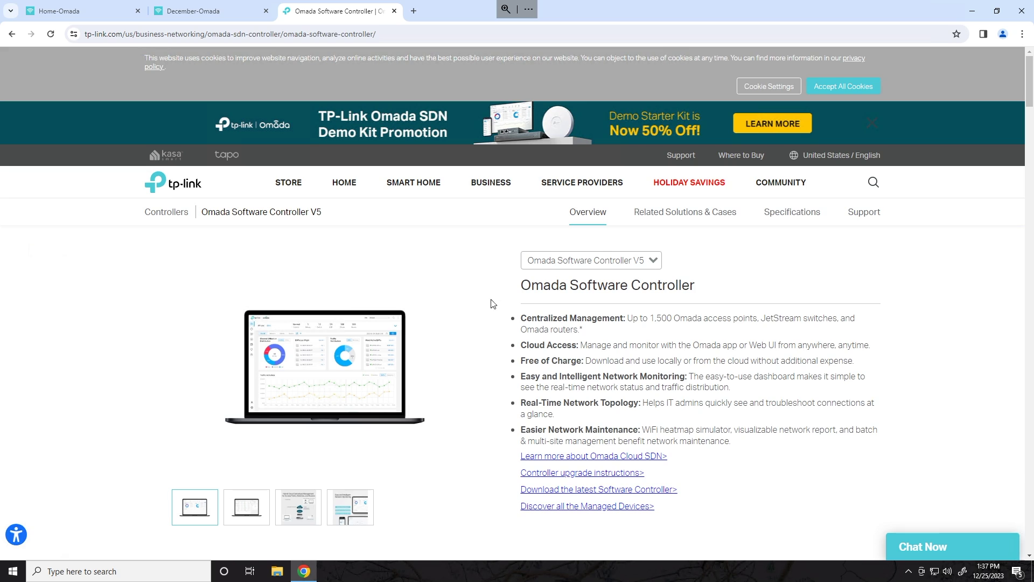
scroll(486, 311, "down", 1)
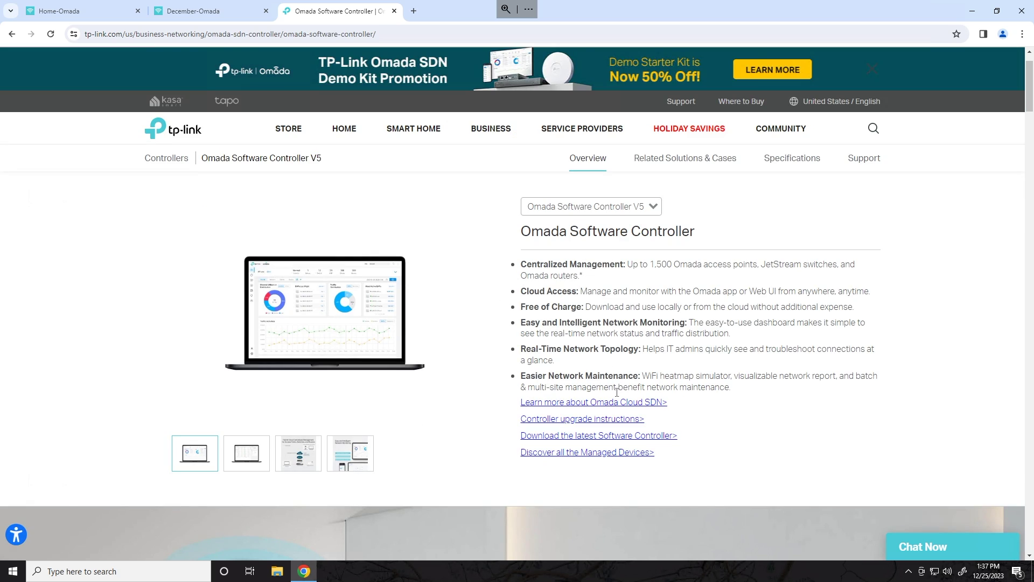
left_click(581, 439, "ctrl")
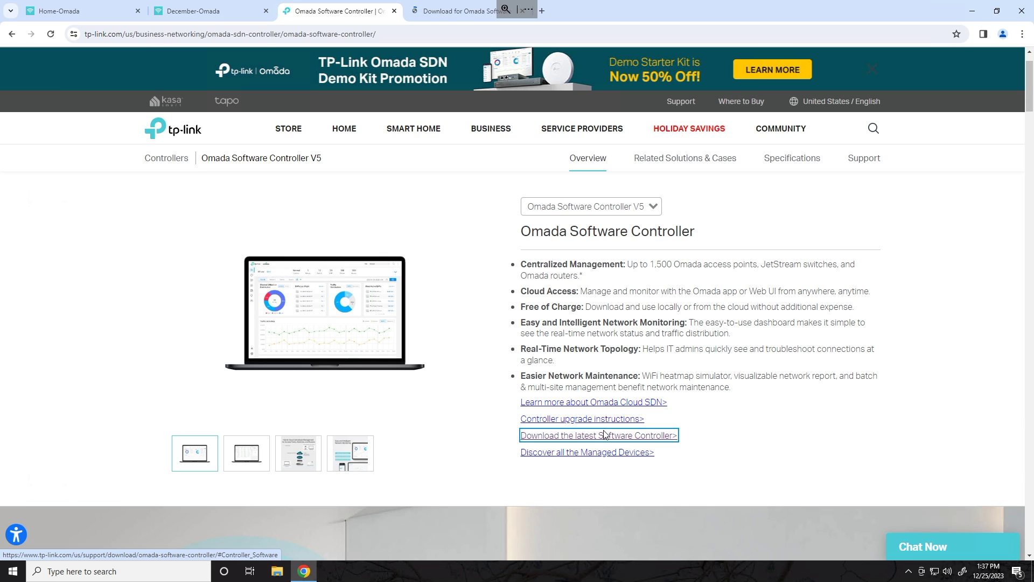
Open the controller upgrade instructions and examine the upgrade paths from old versions to new releases.
left_click(575, 424)
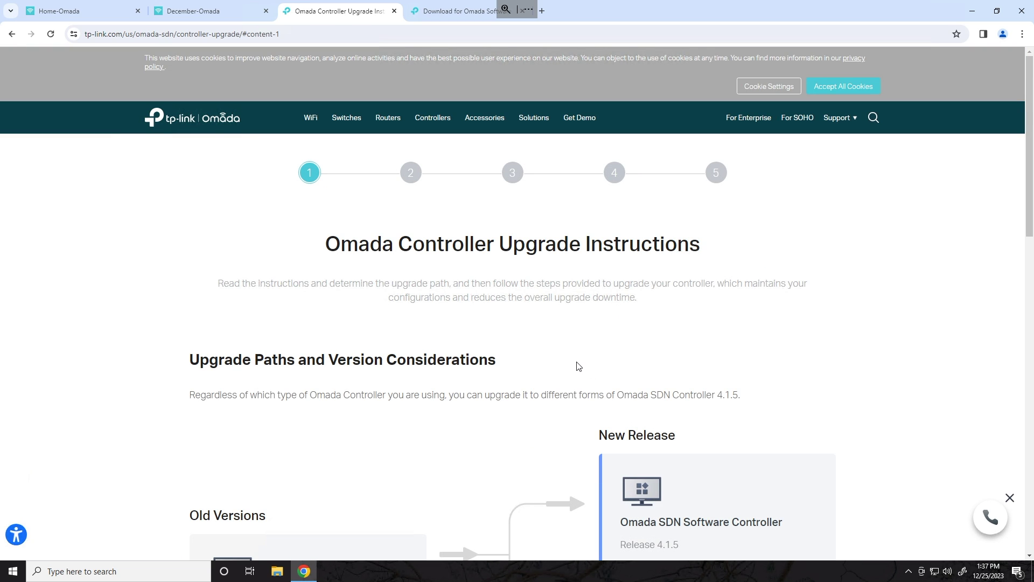
scroll(571, 352, "down", 5)
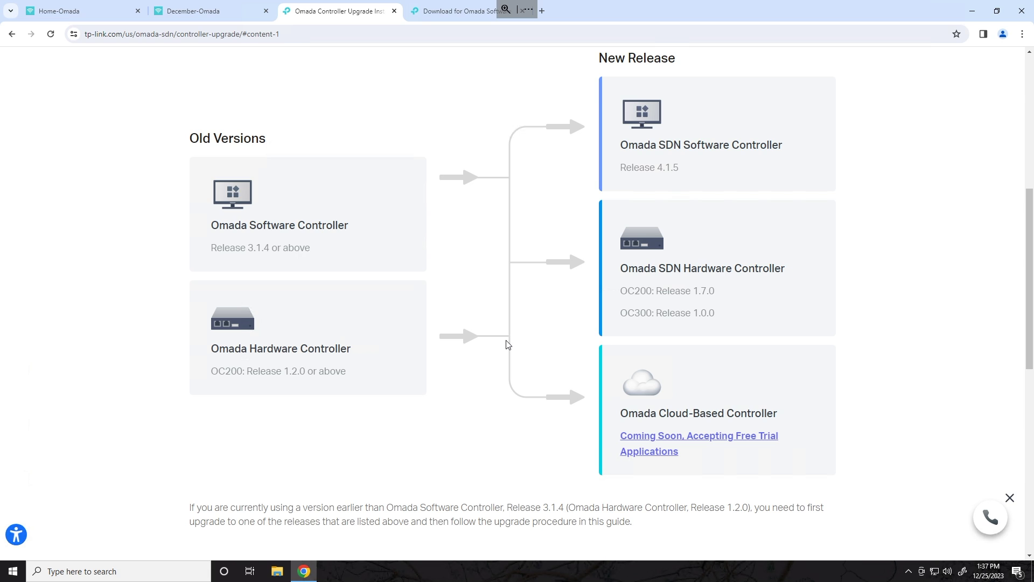
scroll(466, 347, "up", 2)
scroll(466, 345, "down", 1)
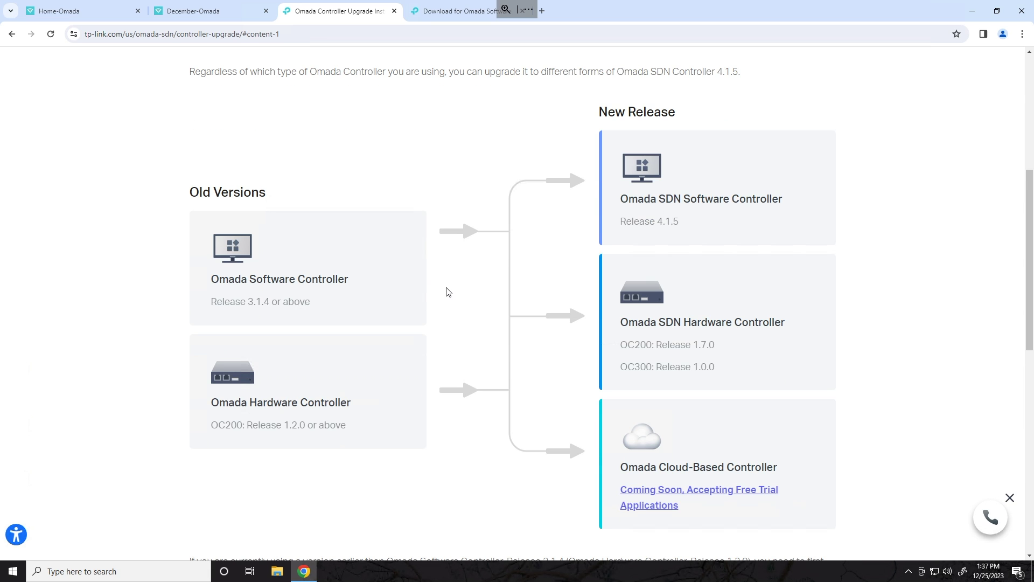
scroll(449, 293, "down", 5)
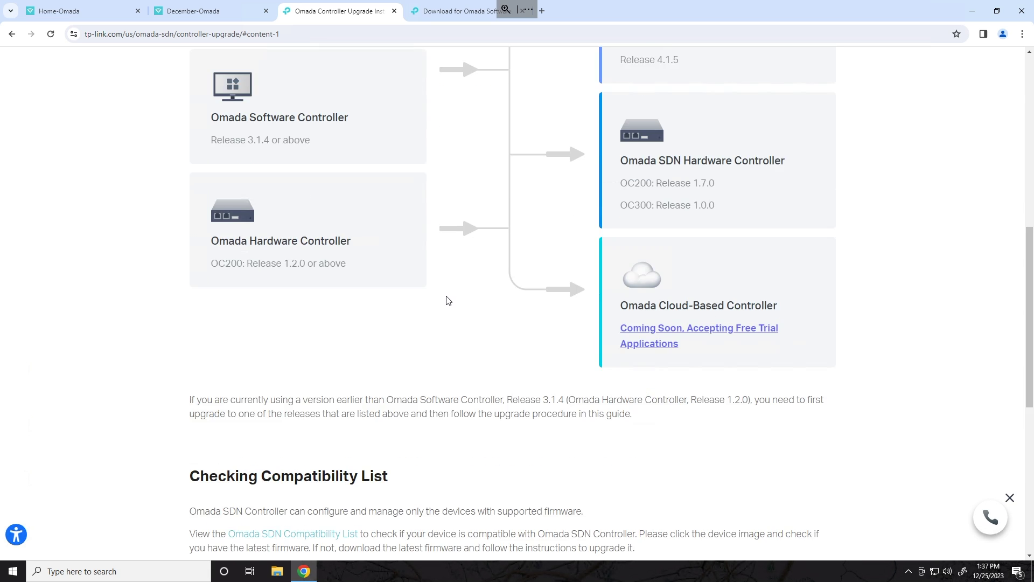
scroll(451, 301, "up", 5)
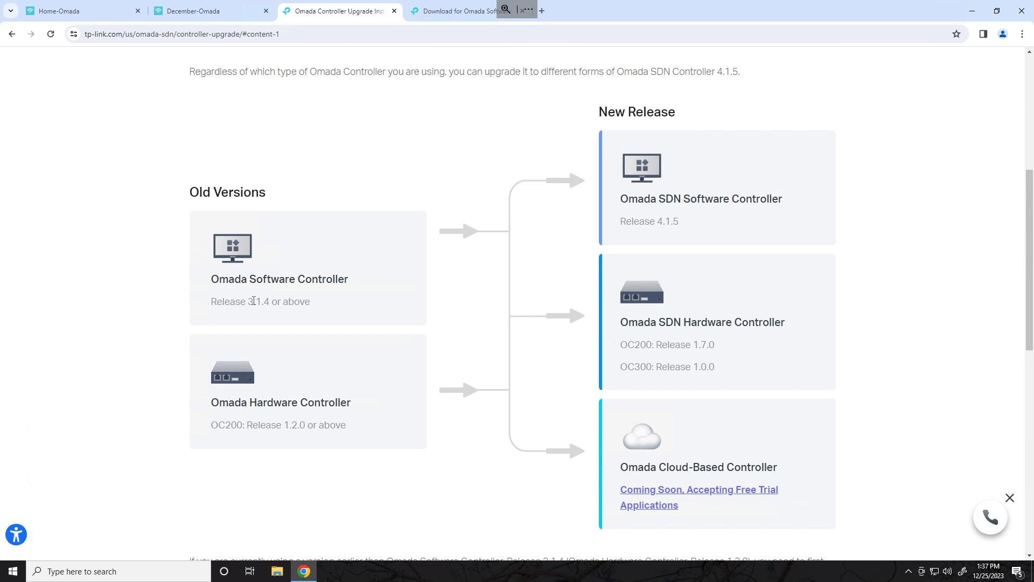
Examine the minimum Omada Software Controller and Hardware Controller releases listed under the old versions.
left_click_drag(253, 301, 294, 301)
left_click(164, 379)
scroll(165, 378, "down", 1)
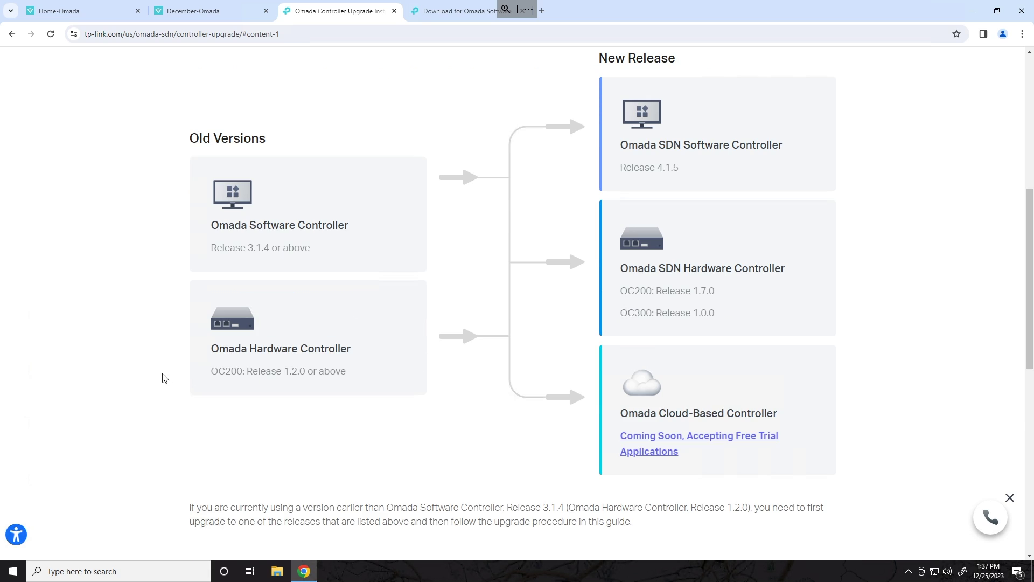
double_click(295, 371)
left_click(454, 284)
scroll(483, 296, "up", 1)
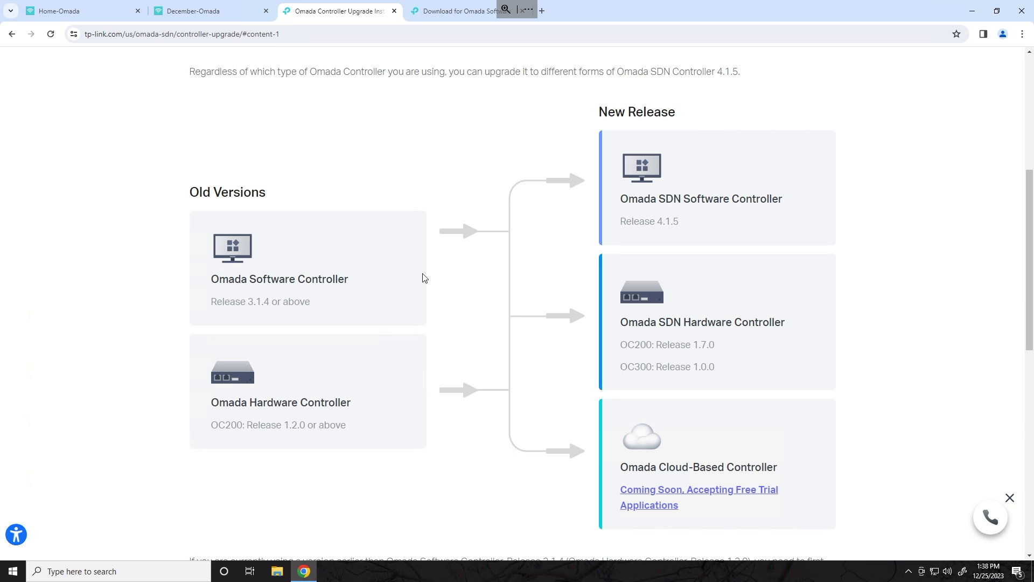
Read the note on controllers earlier than Release 3.1.4 and the compatibility list section, and review the upgrade paths again.
scroll(460, 273, "down", 3)
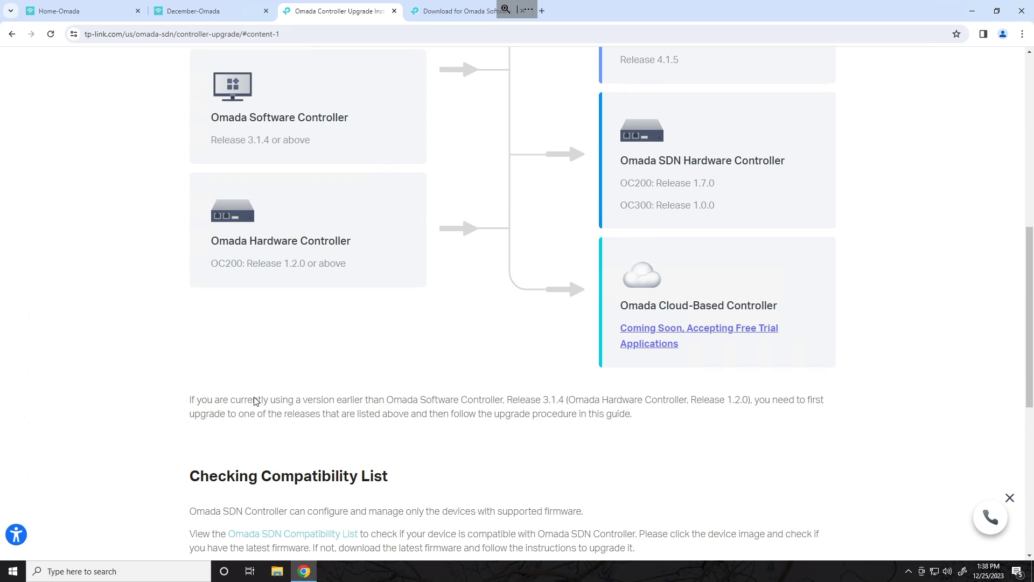
left_click_drag(209, 401, 568, 401)
left_click(507, 400)
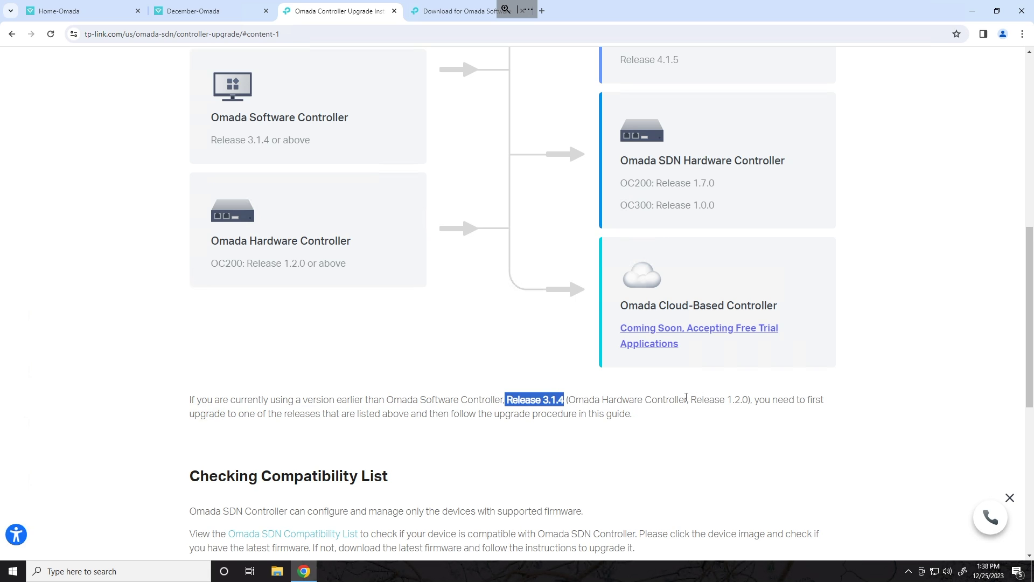
left_click(256, 412)
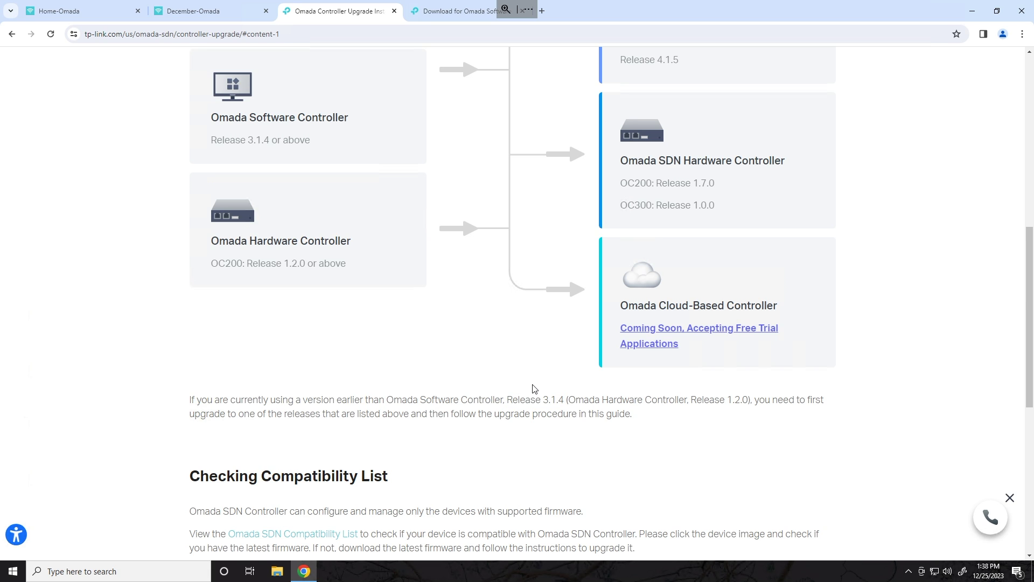
scroll(534, 388, "down", 4)
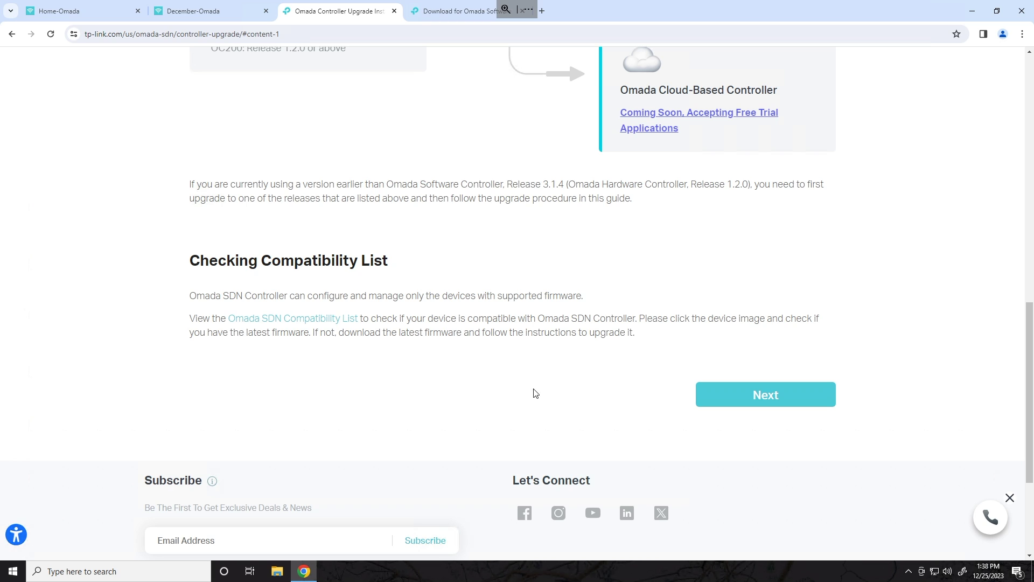
scroll(536, 393, "up", 7)
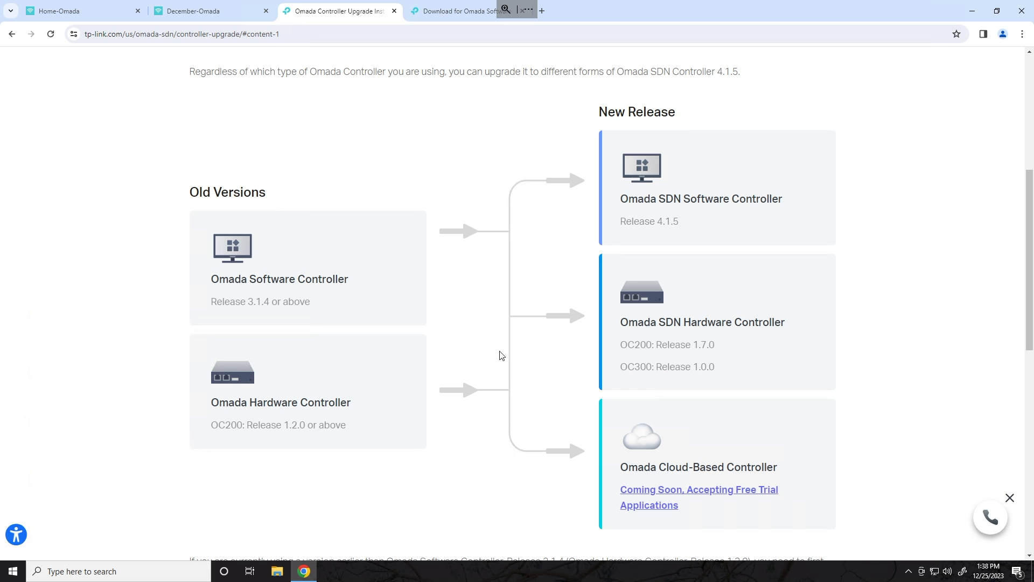
scroll(434, 210, "up", 5)
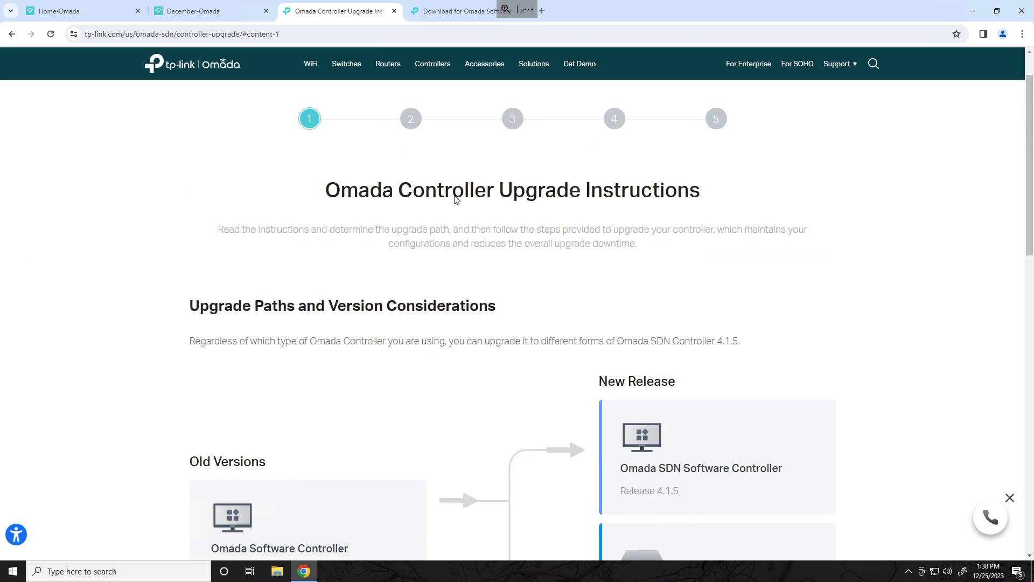
scroll(458, 215, "down", 4)
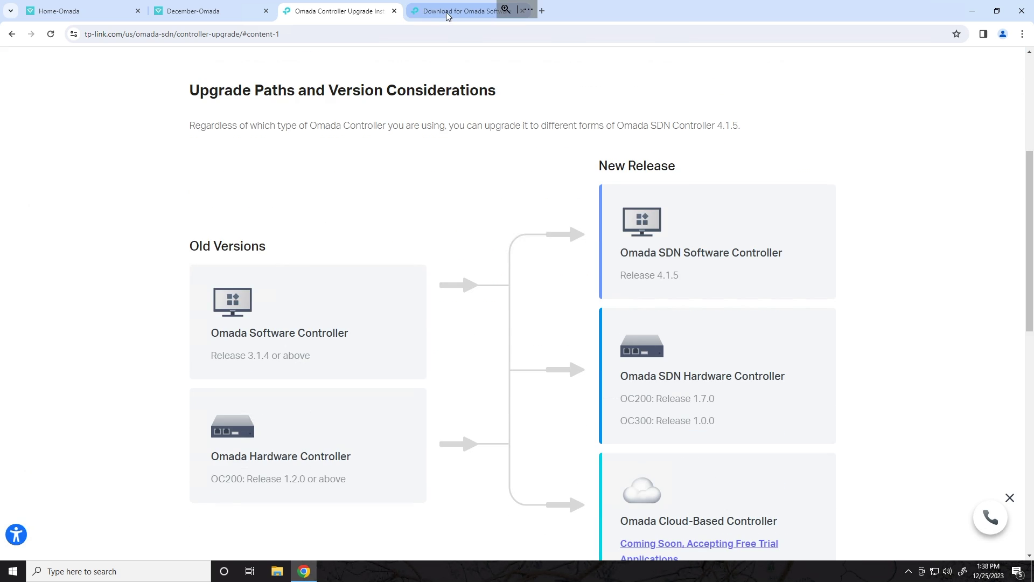
Return to the Omada Software Controller V5 download page and examine the newest Windows controller release.
left_click(447, 13)
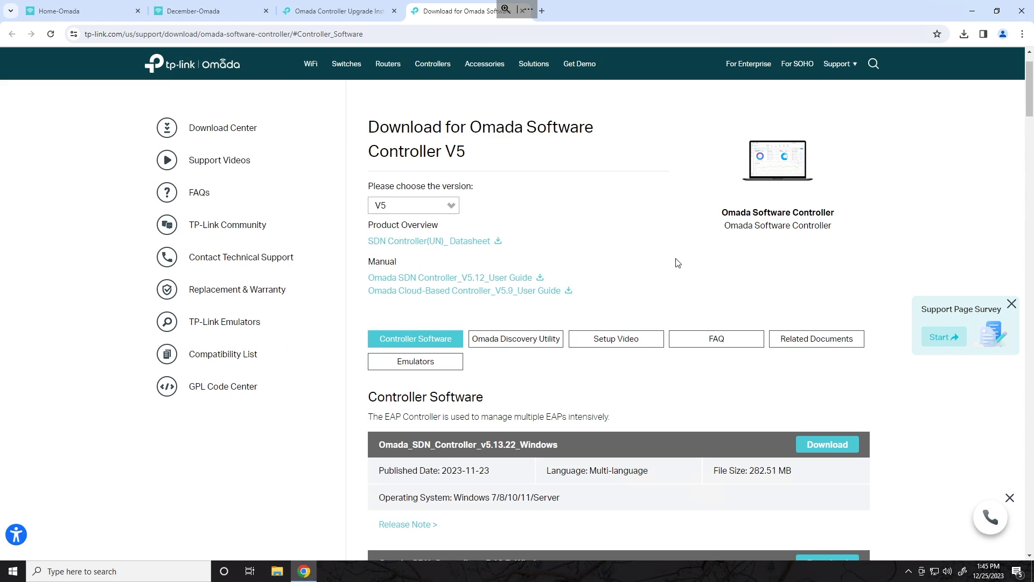
scroll(676, 261, "down", 5)
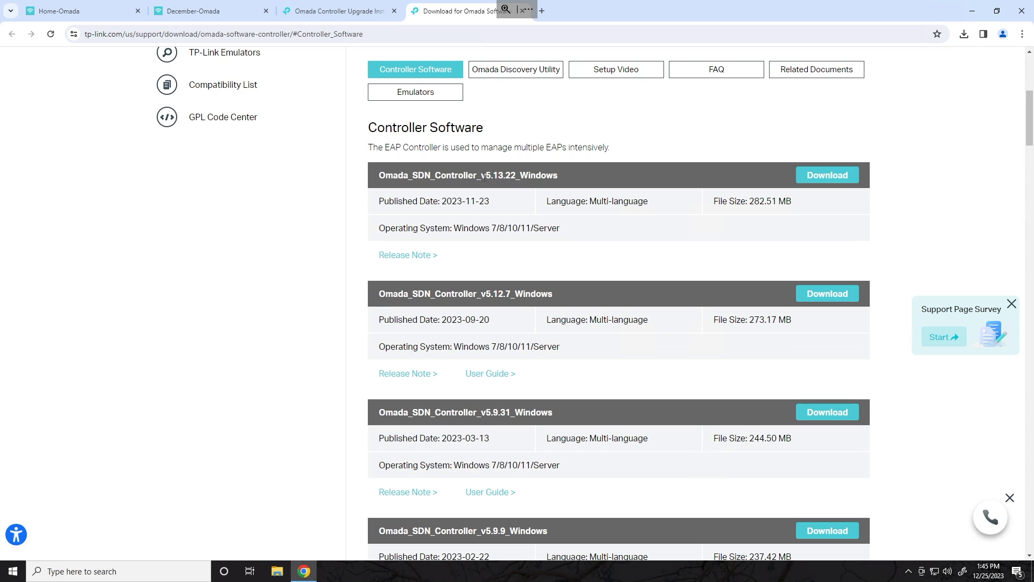
left_click_drag(484, 176, 541, 177)
left_click(541, 177)
Compare the controller versions in the system settings of Home-Omada and December-Omada.
left_click(86, 16)
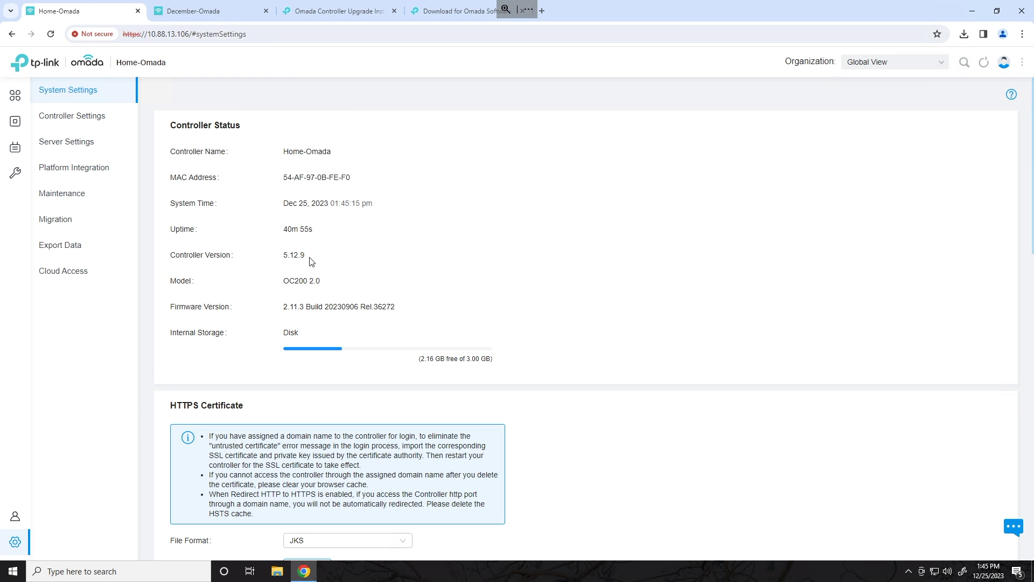
left_click_drag(278, 254, 298, 260)
mouse_move(196, 12)
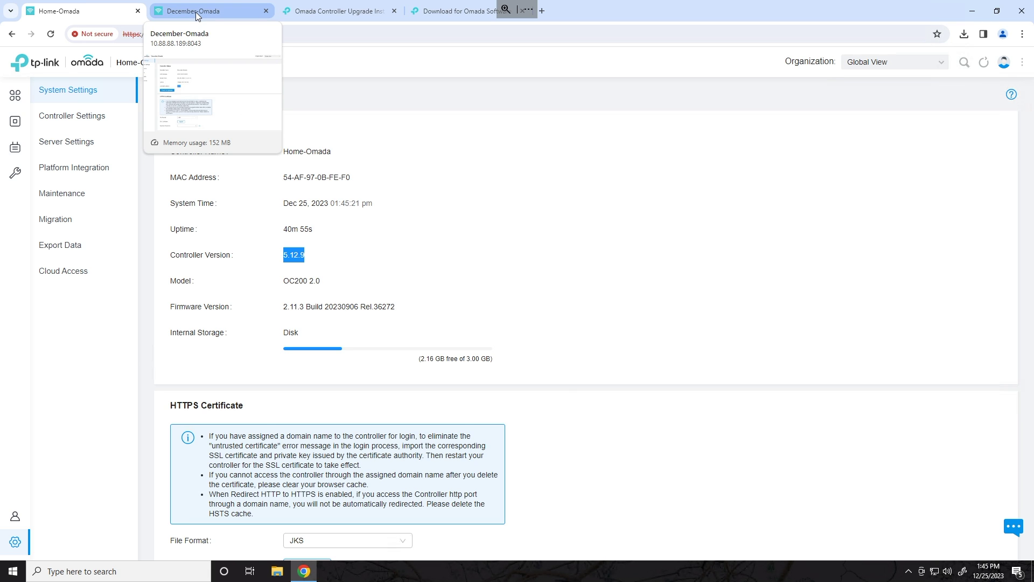
left_click(195, 12)
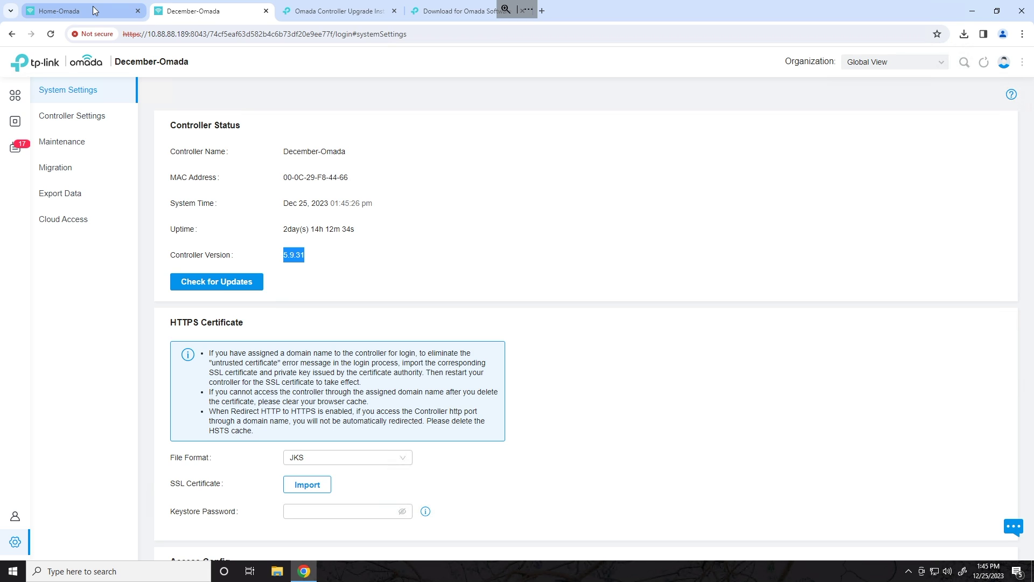
left_click(145, 13)
left_click(176, 11)
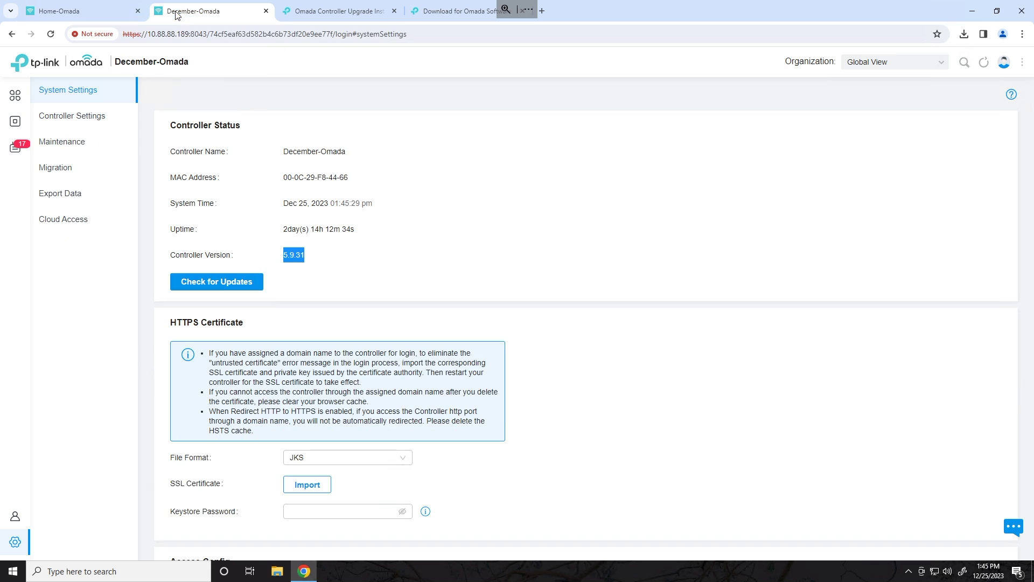
left_click(309, 260)
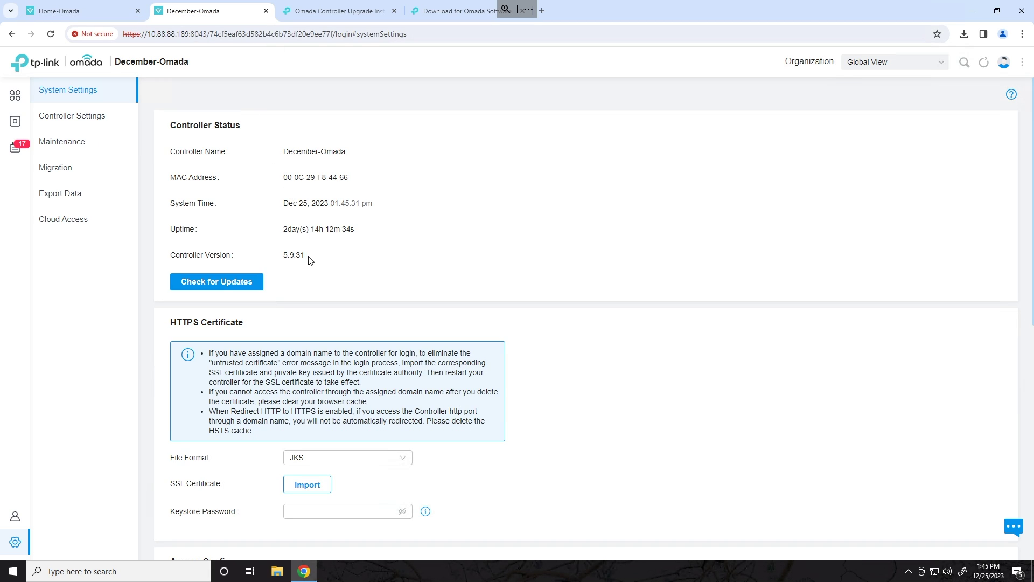
mouse_move(309, 260)
left_mouse_down()
mouse_move(284, 258)
mouse_move(326, 261)
left_mouse_up()
left_click(284, 261)
left_click(322, 266)
left_click(101, 16)
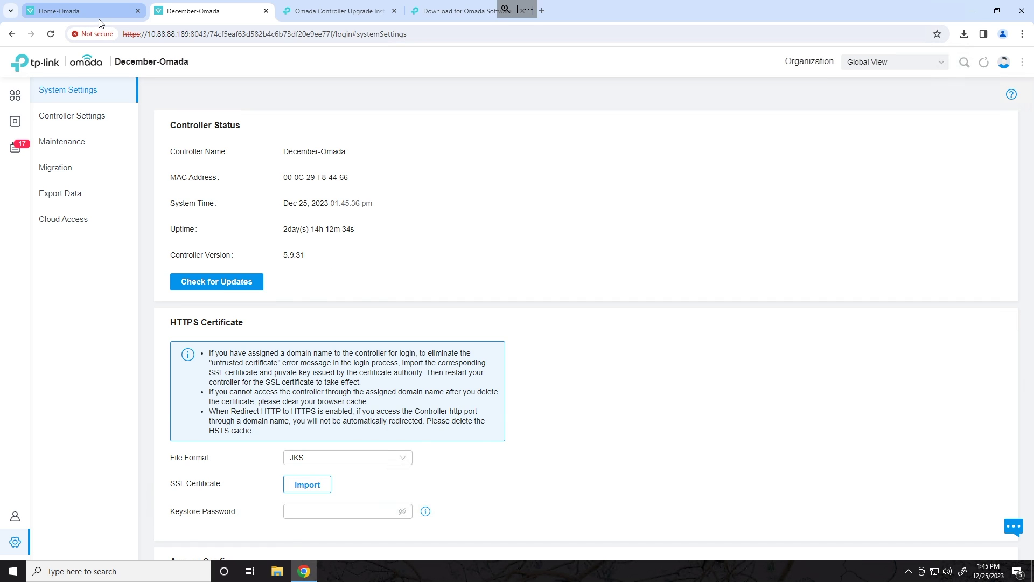
left_click_drag(317, 257, 290, 258)
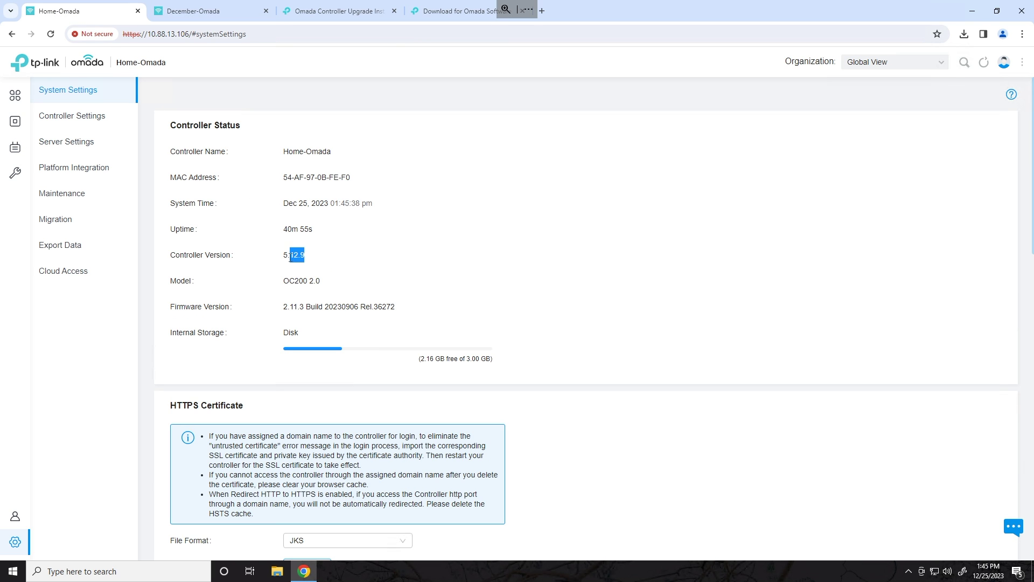
Return to December-Omada's system settings and examine the parts of its controller version number.
left_click(186, 12)
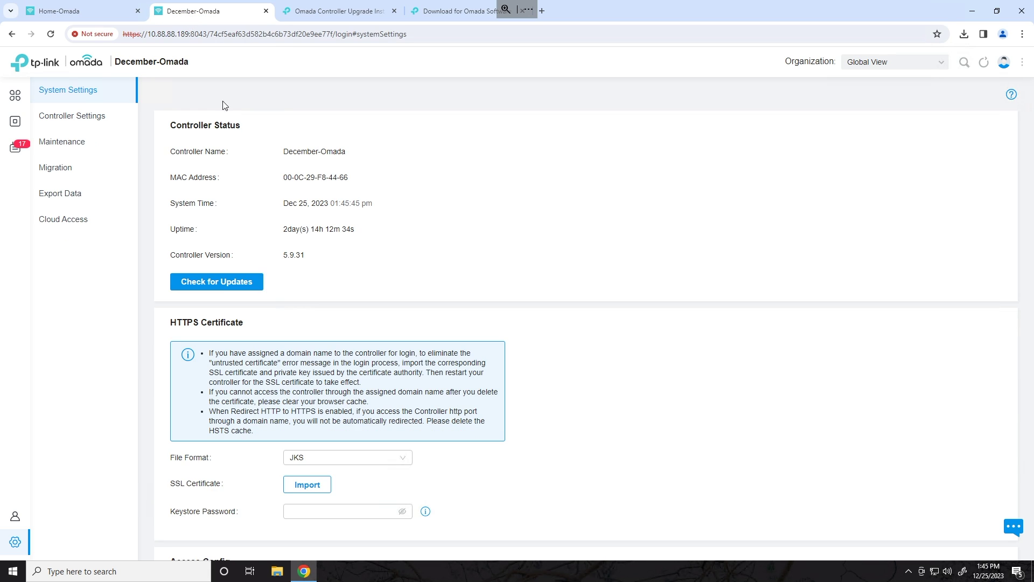
left_click_drag(305, 258, 264, 258)
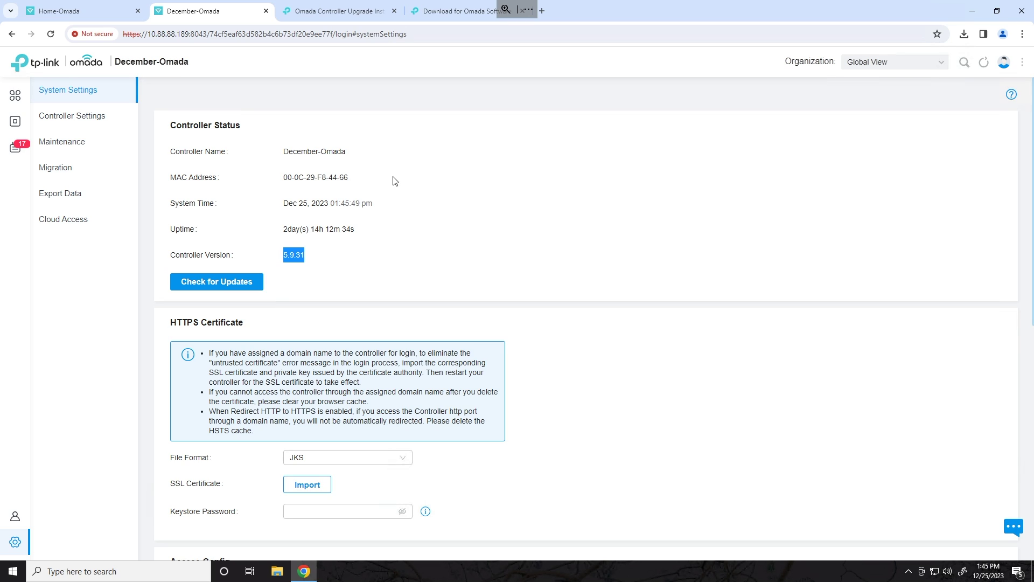
left_click(308, 257)
left_click_drag(294, 257, 280, 258)
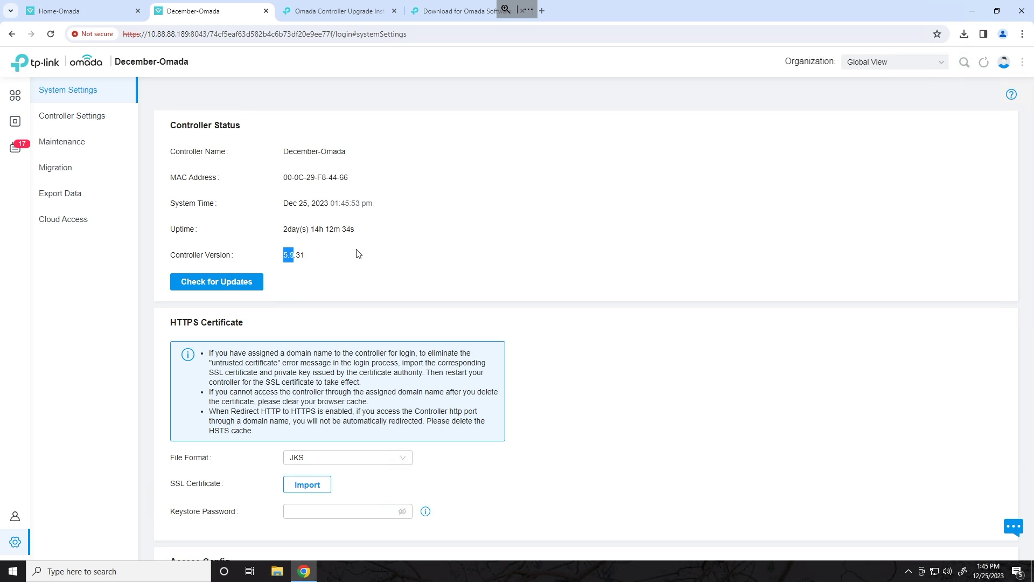
left_click(301, 257)
mouse_move(306, 256)
left_mouse_down()
mouse_move(277, 260)
mouse_move(294, 256)
left_mouse_up()
left_click(303, 257)
left_click(287, 253)
left_click(308, 264)
Compare the v5.12.7 and v5.13.22 Windows releases on the software download page and download Omada_SDN_Controller_v5.12.7_Windows.
left_click(376, 14)
left_click(435, 17)
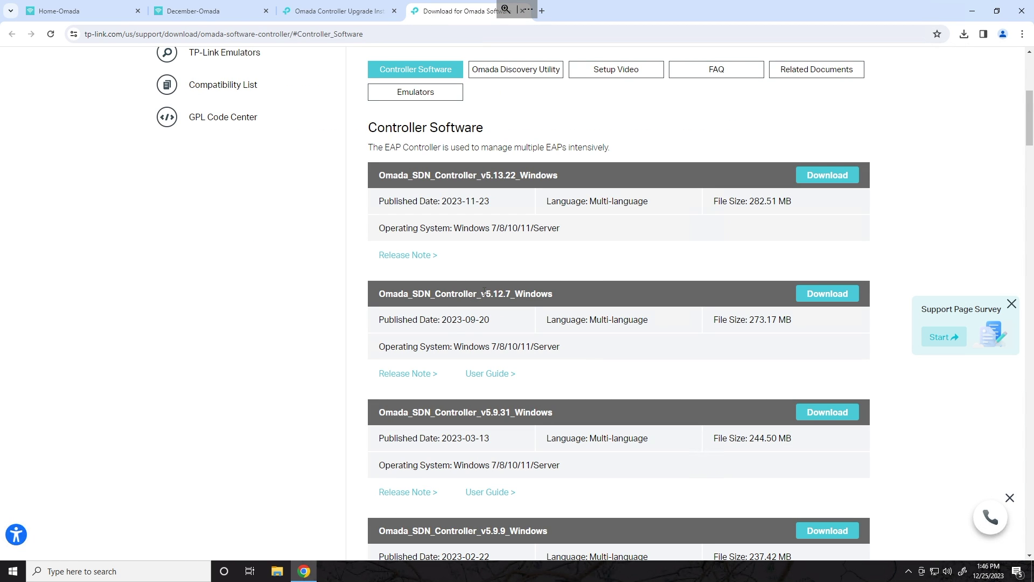
left_click_drag(483, 294, 515, 293)
left_click(521, 293)
left_click_drag(486, 175, 517, 175)
left_click(517, 175)
left_click(828, 300)
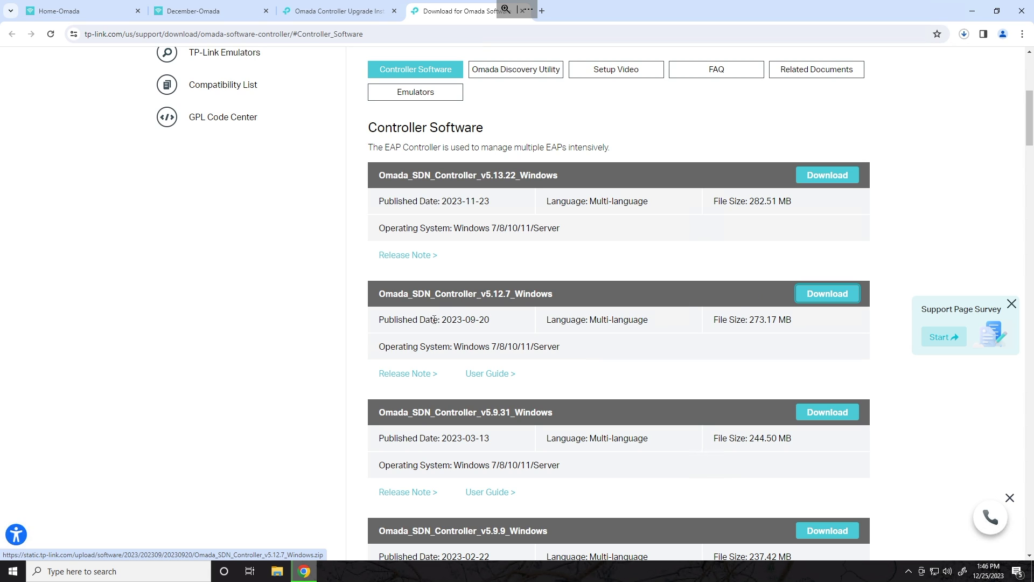
Check the download's progress and extract the downloaded v5.12.7 archive into an Omada_SDN_Controller_v5.12.7_Windows folder in Downloads.
left_click(964, 34)
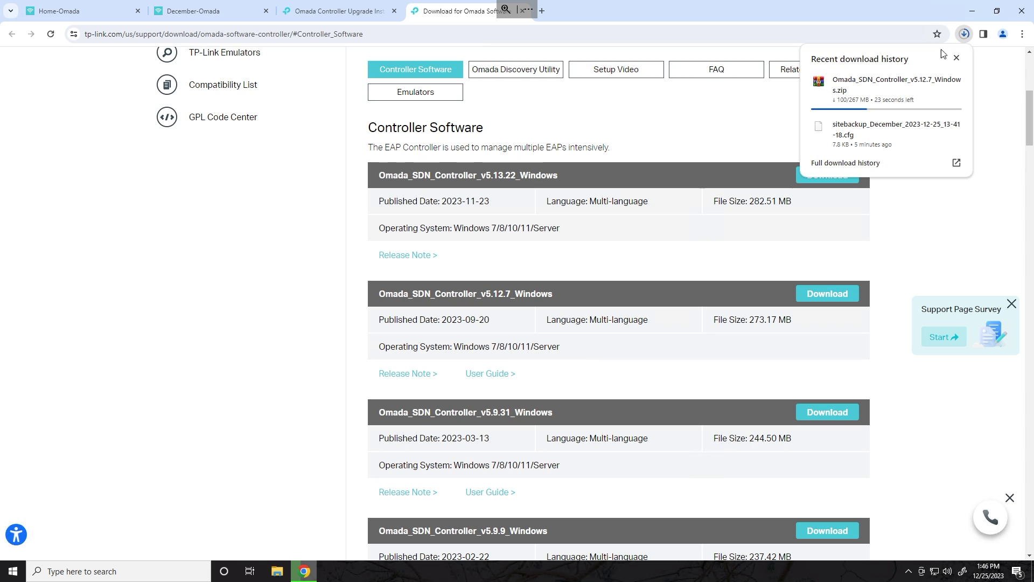
left_click(388, 484)
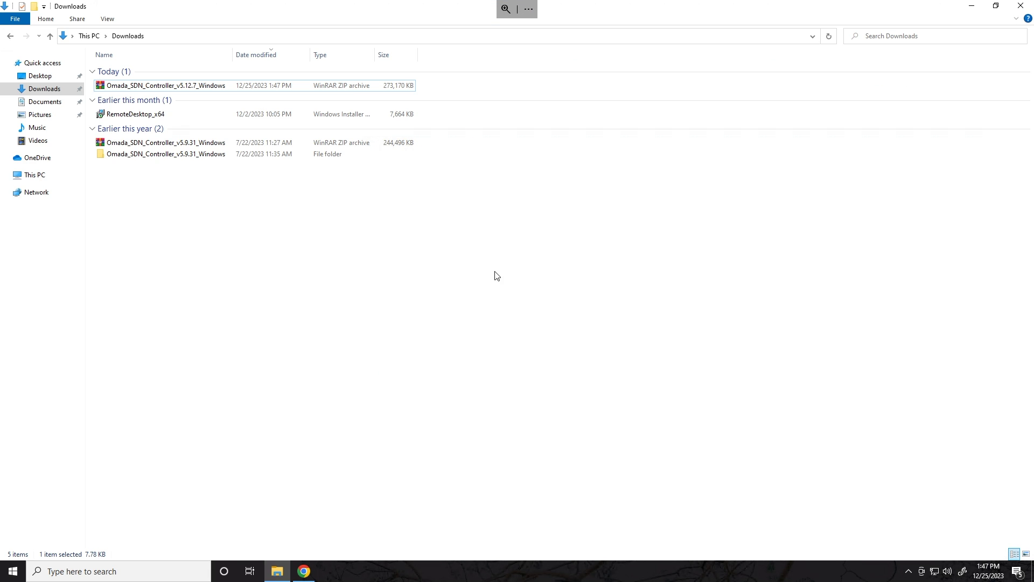
right_click(152, 86)
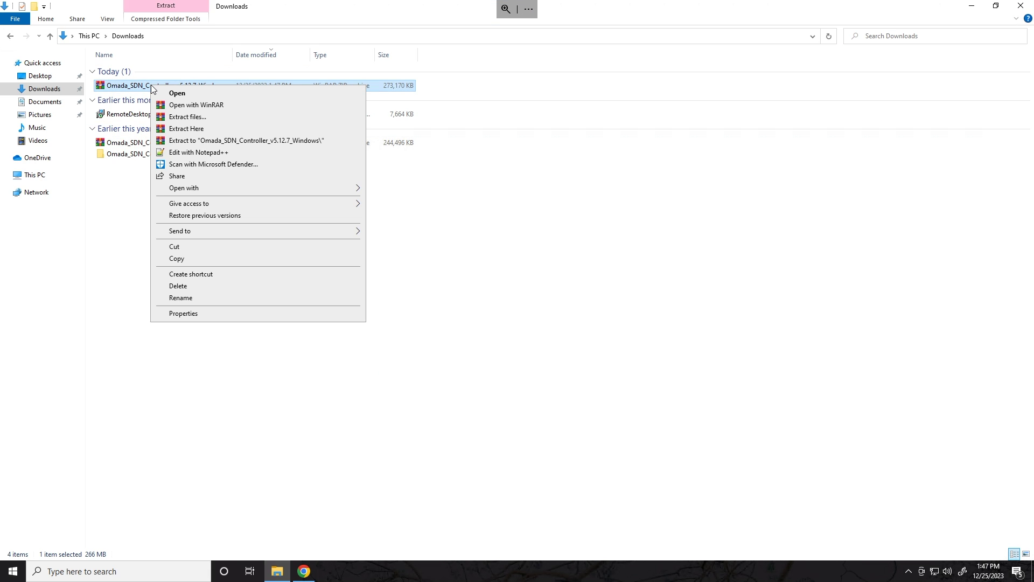
left_click(187, 118)
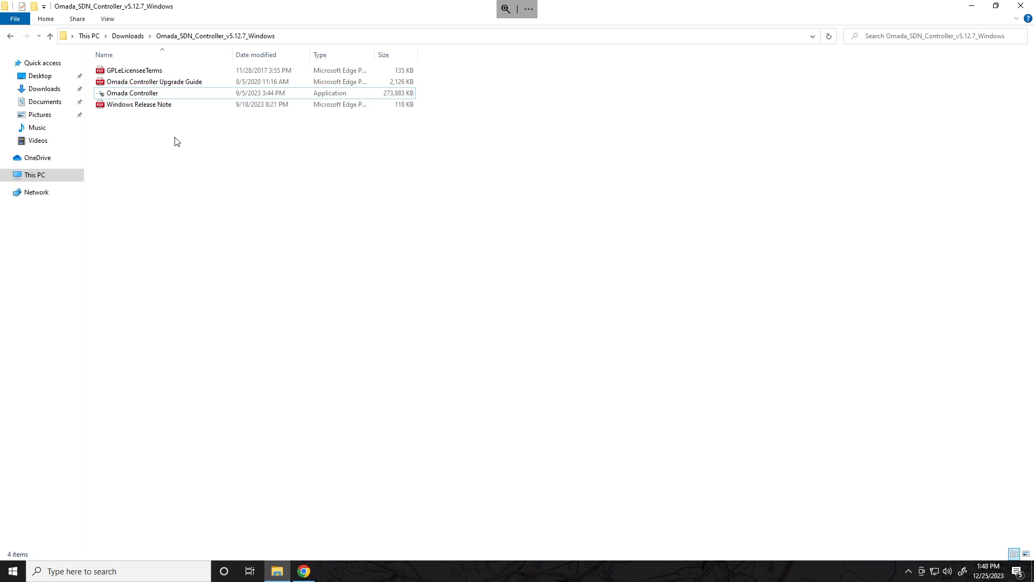
Inspect the file details of the Omada Controller installer in the extracted v5.12.7 folder.
left_click(124, 95)
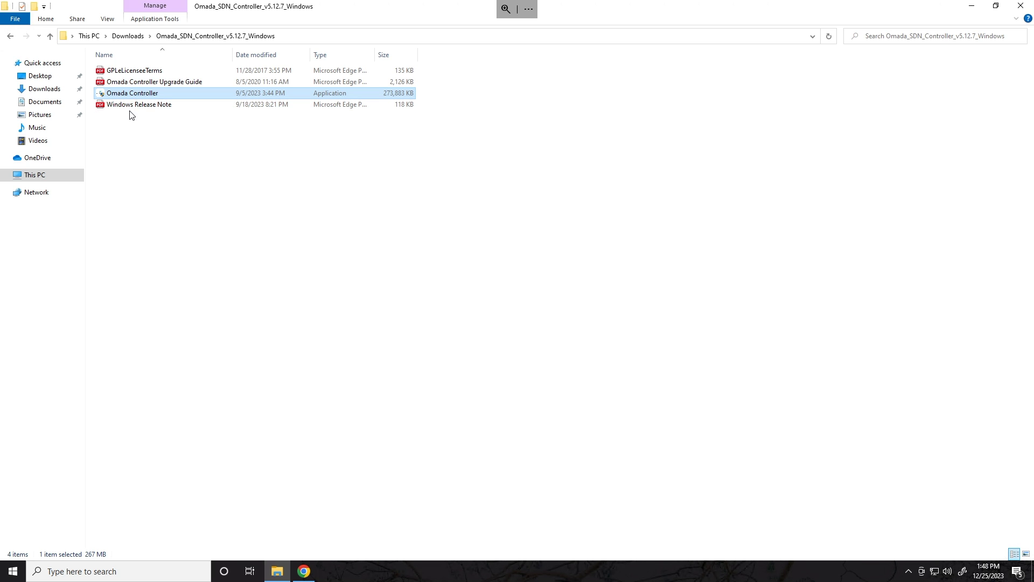
double_click(135, 97)
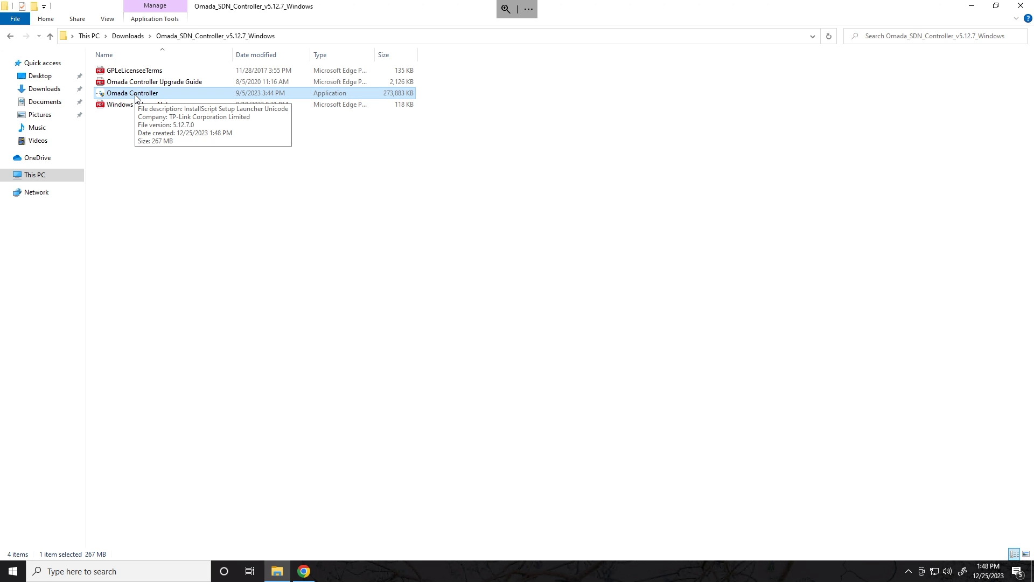
left_click(145, 131)
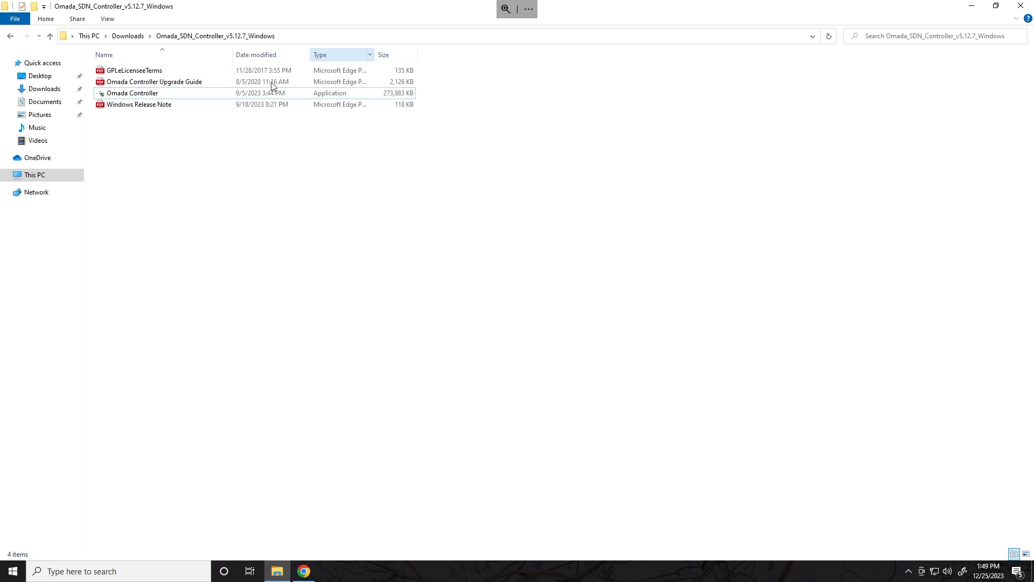
Copy the extracted Omada_SDN_Controller_v5.12.7_Windows folder from Downloads to the Shares folder on the network computer ad1 and close the file window.
left_click(129, 36)
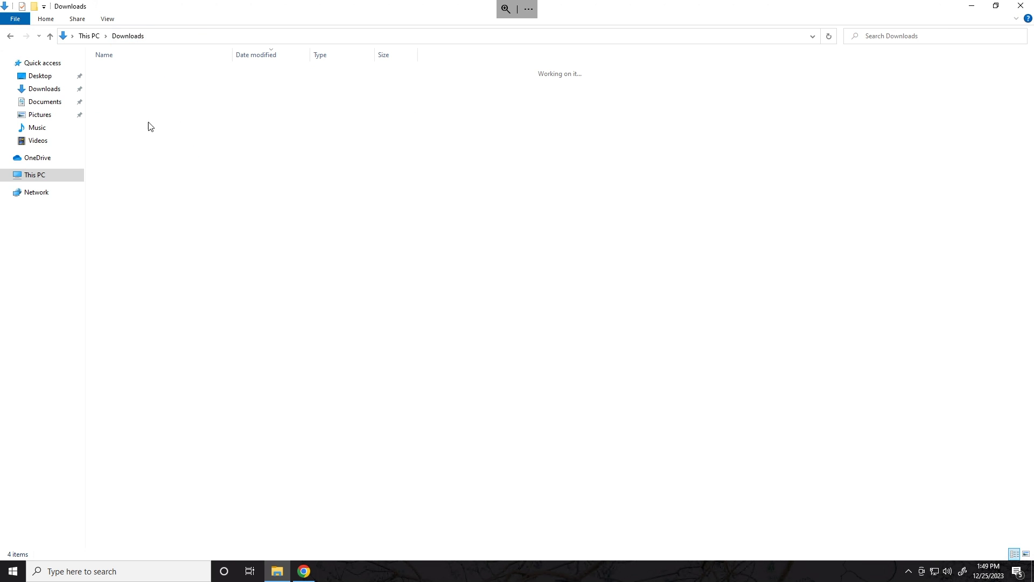
right_click(137, 99)
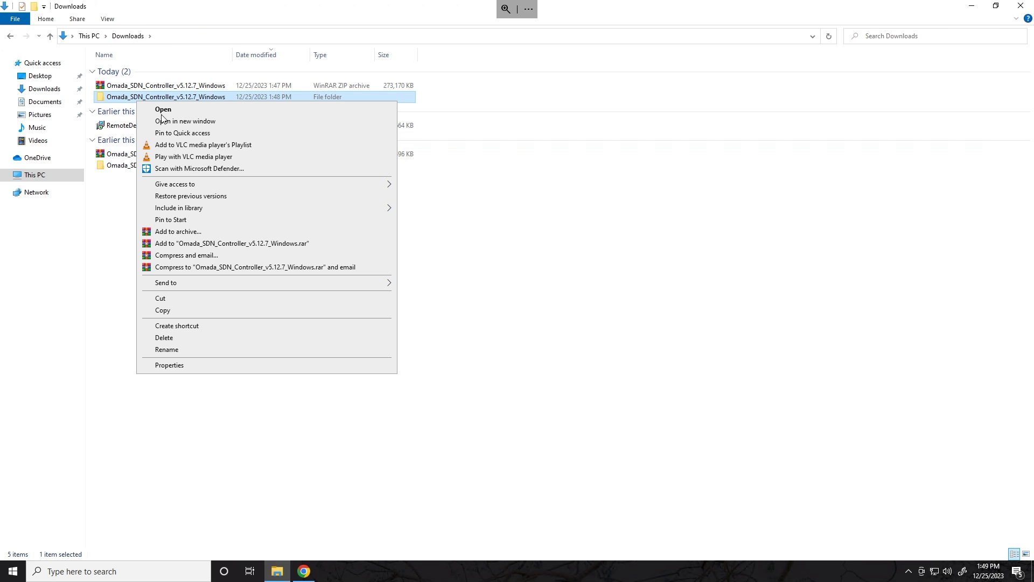
left_click(163, 310)
left_click(661, 36)
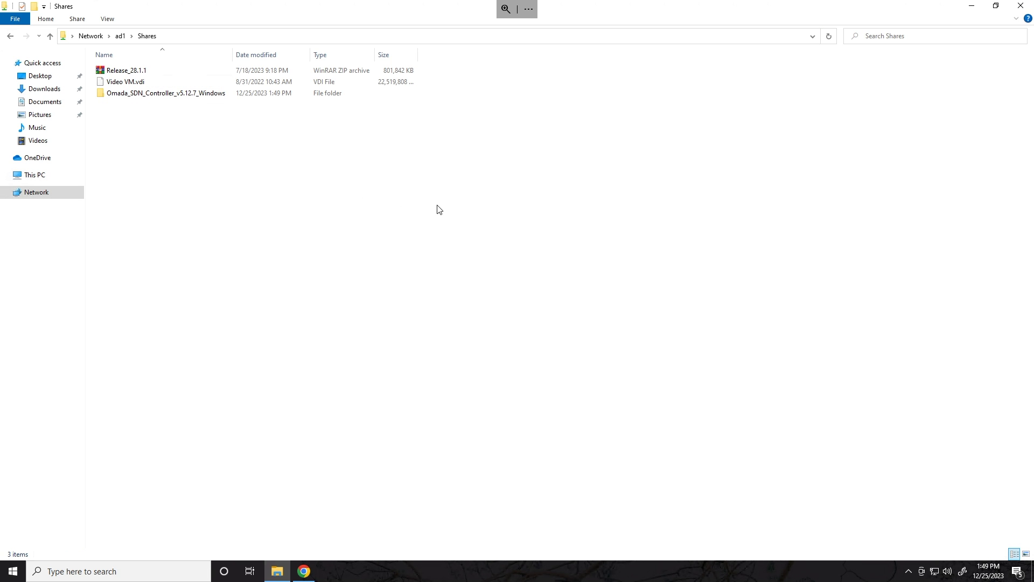
left_click(1020, 7)
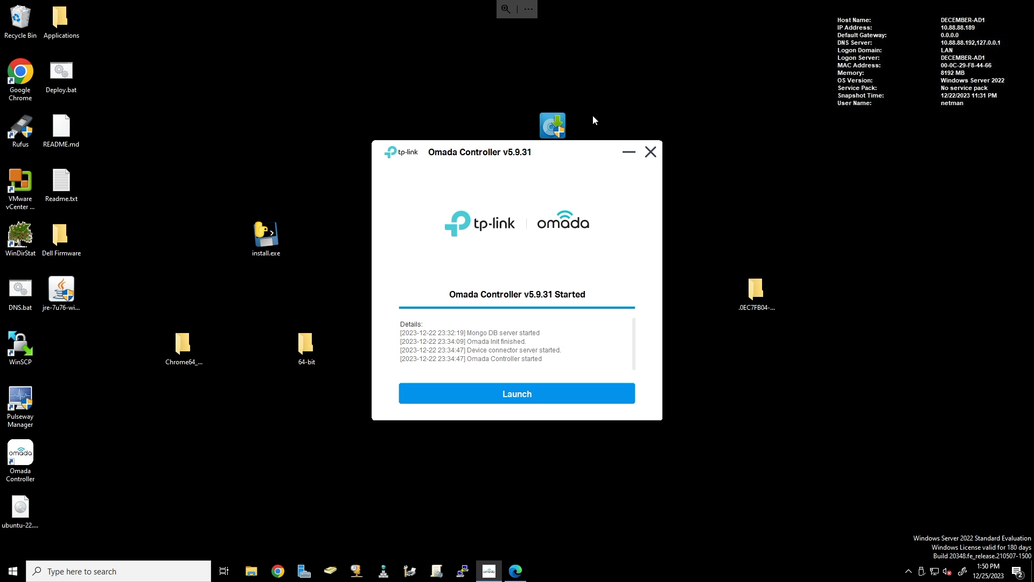
Exit the running Omada Controller v5.9.31 on the server.
left_click_drag(513, 155, 544, 157)
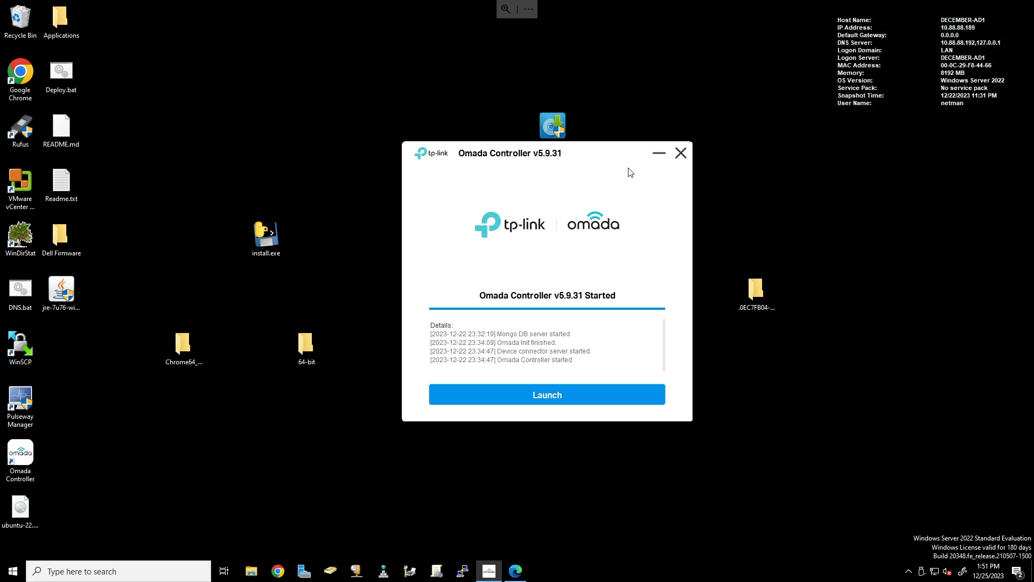
left_click(680, 154)
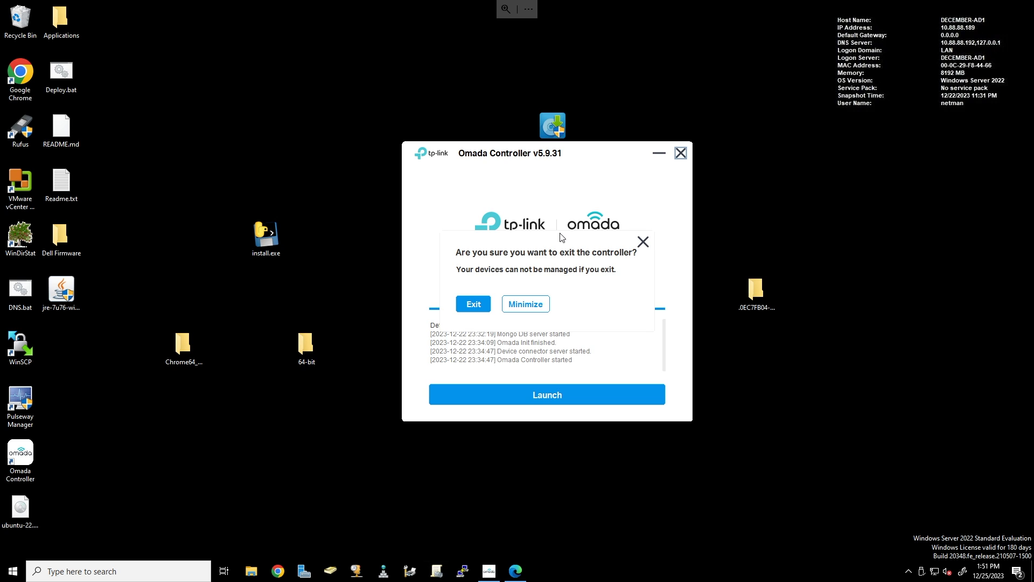
left_click(487, 304)
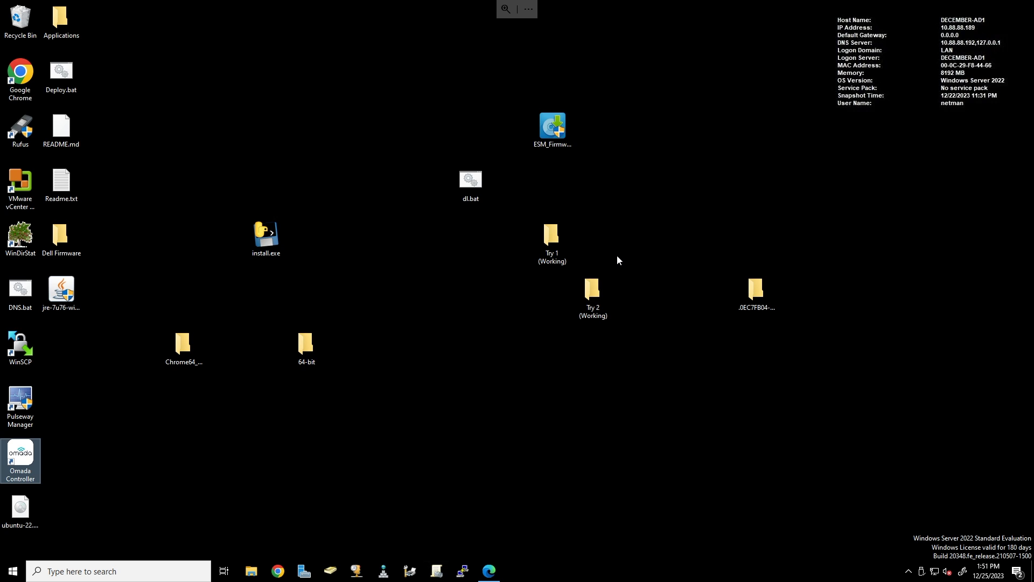
key("alt+Tab")
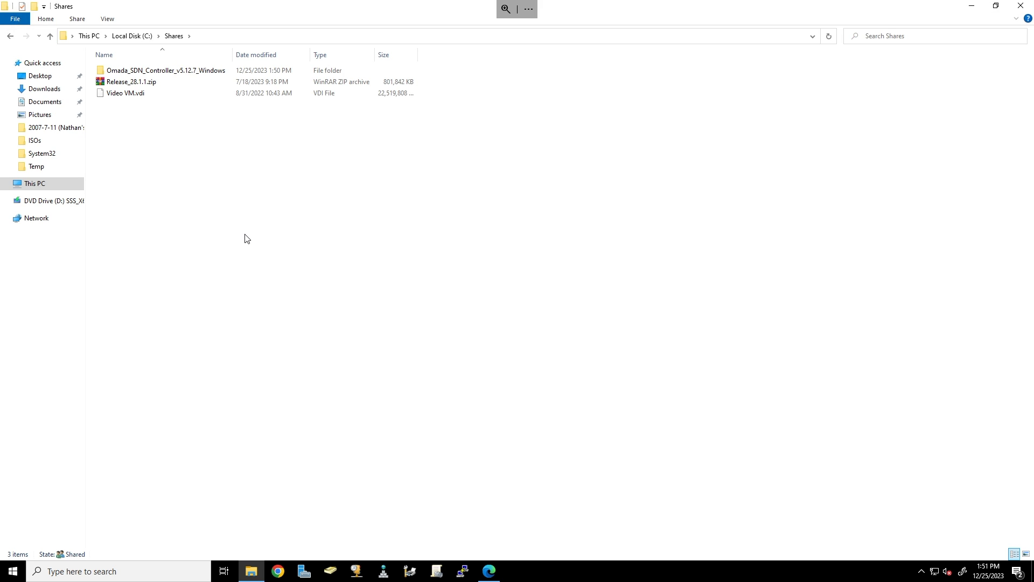
double_click(117, 71)
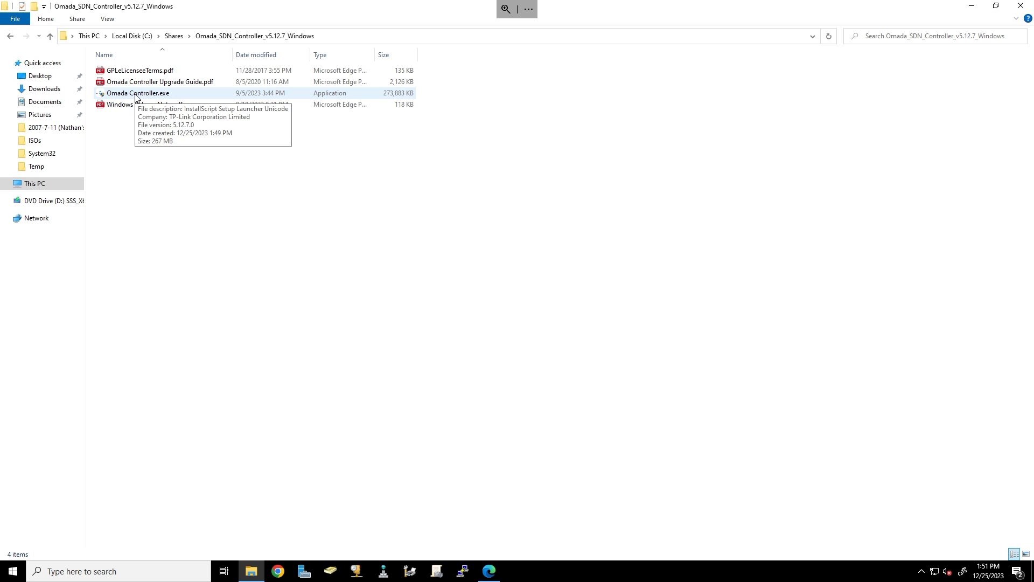
double_click(136, 95)
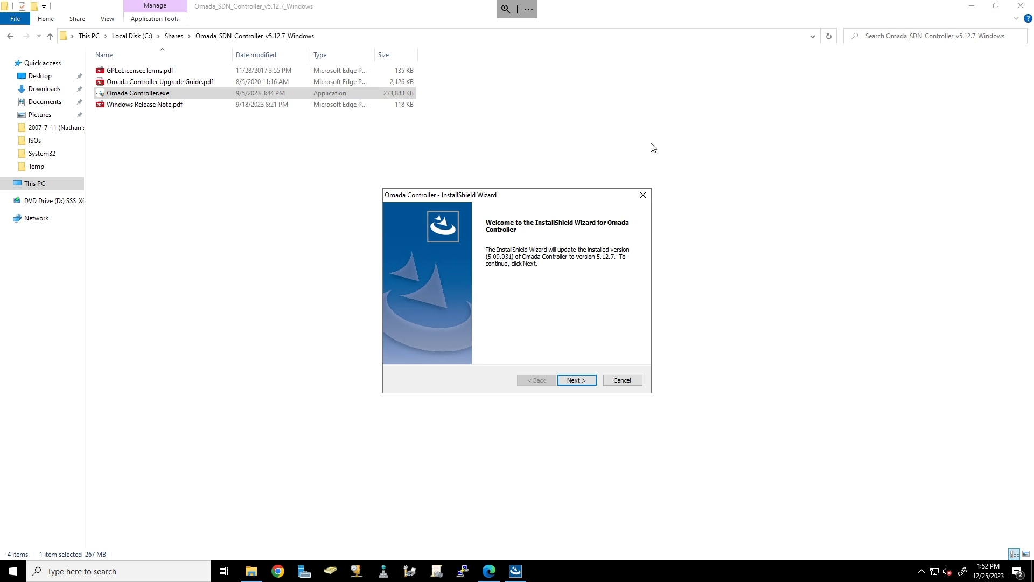
left_click(576, 380)
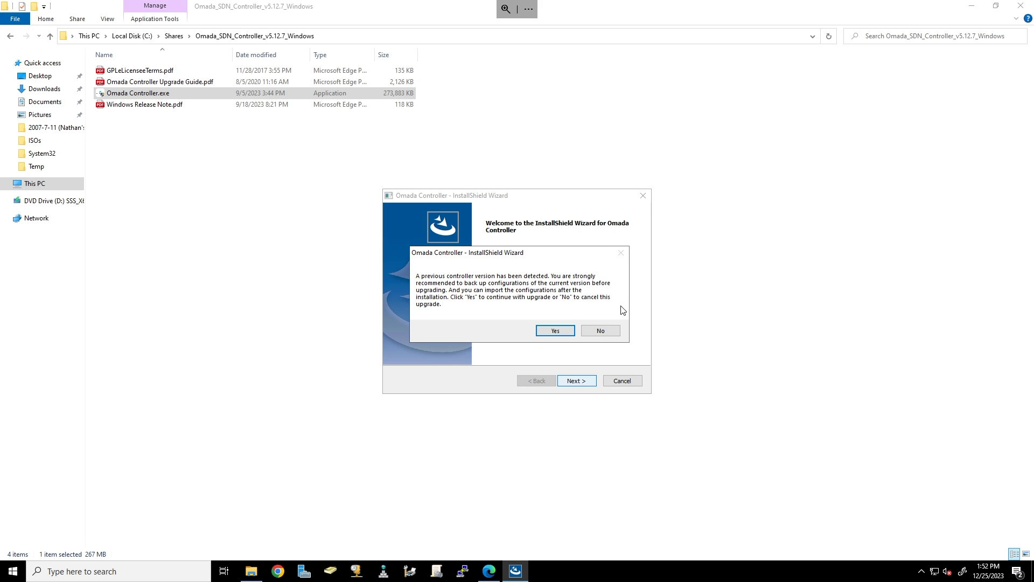
left_click(599, 331)
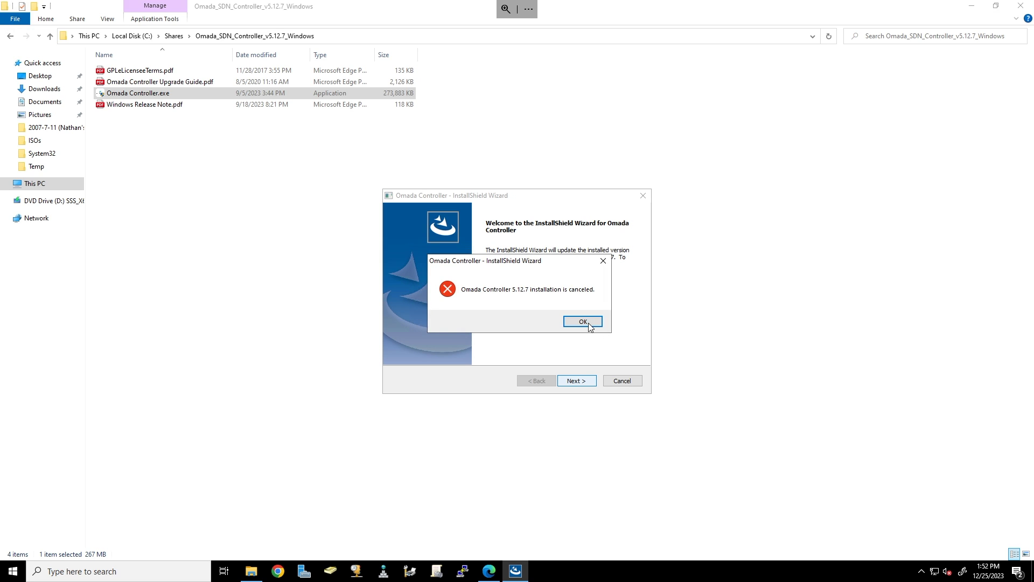
left_click(589, 322)
left_click(645, 196)
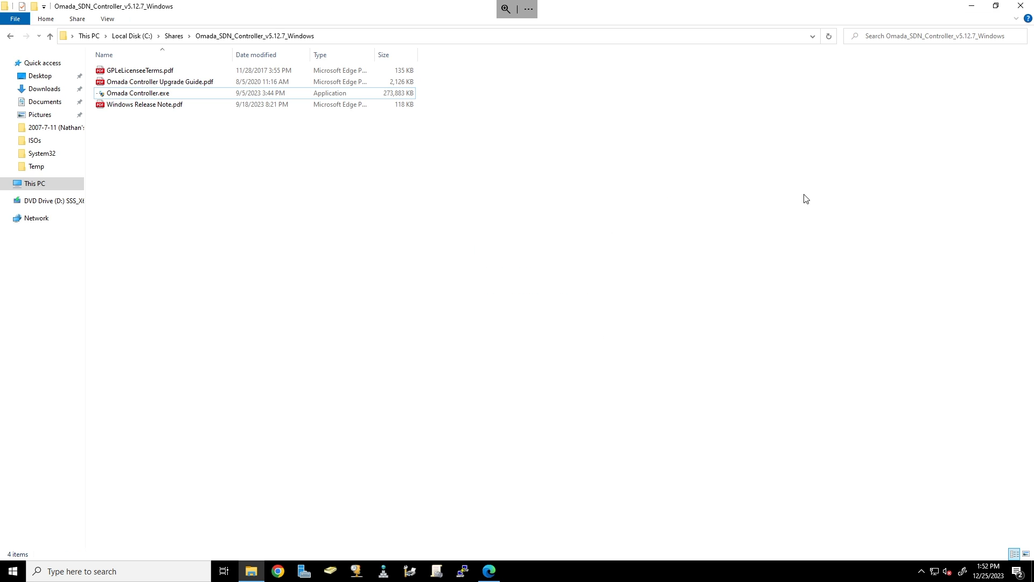
Start the Omada Controller again from the server's desktop and load its web interface at 10.88.88.189:8043 from the client browser.
left_click(971, 6)
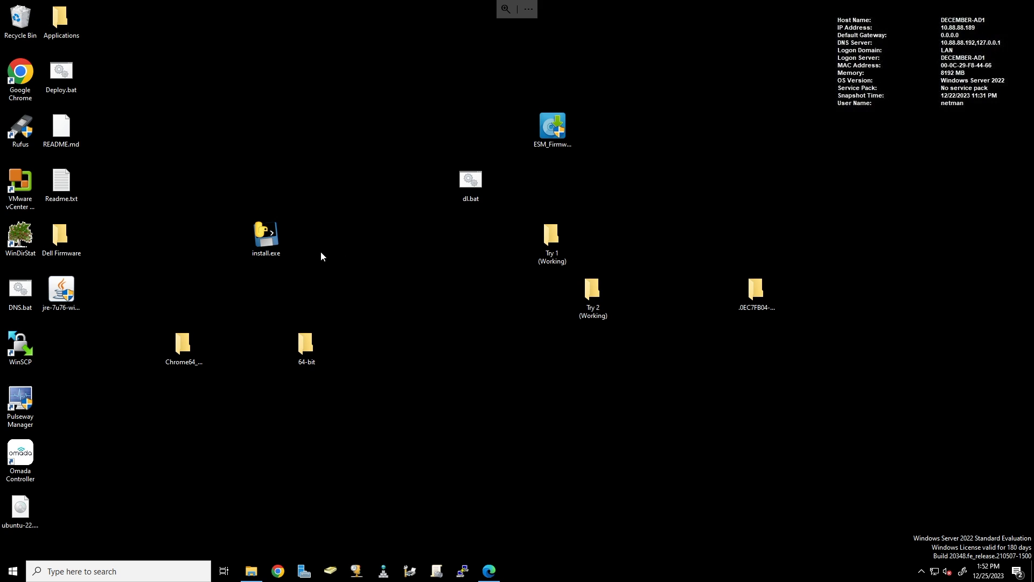
double_click(25, 453)
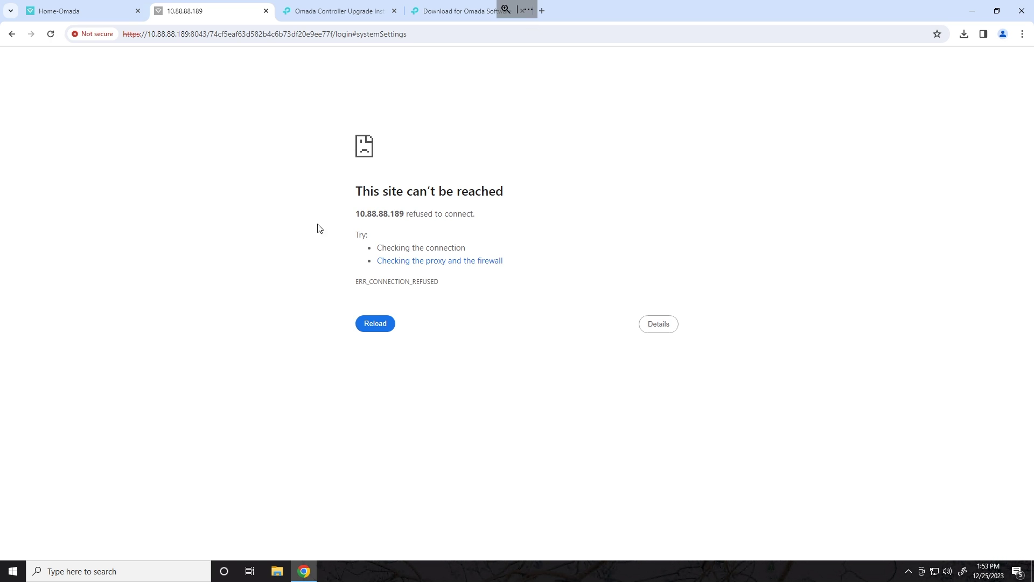
left_click(422, 33)
left_click_drag(407, 33, 210, 33)
key("BackSpace")
key("Return")
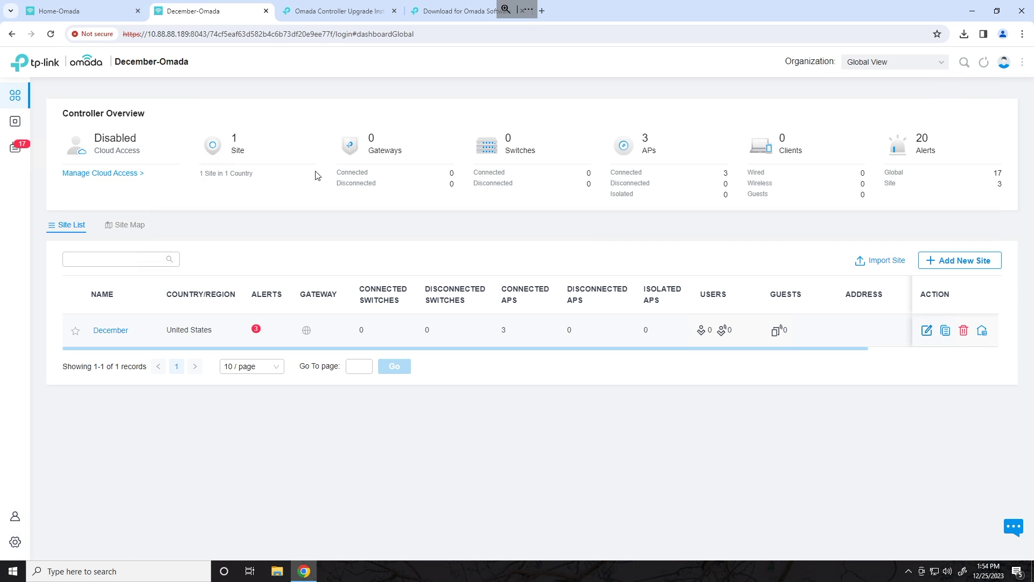
In the controller's global maintenance settings, review the retained data backup periods and choose Settings Only.
left_click(15, 544)
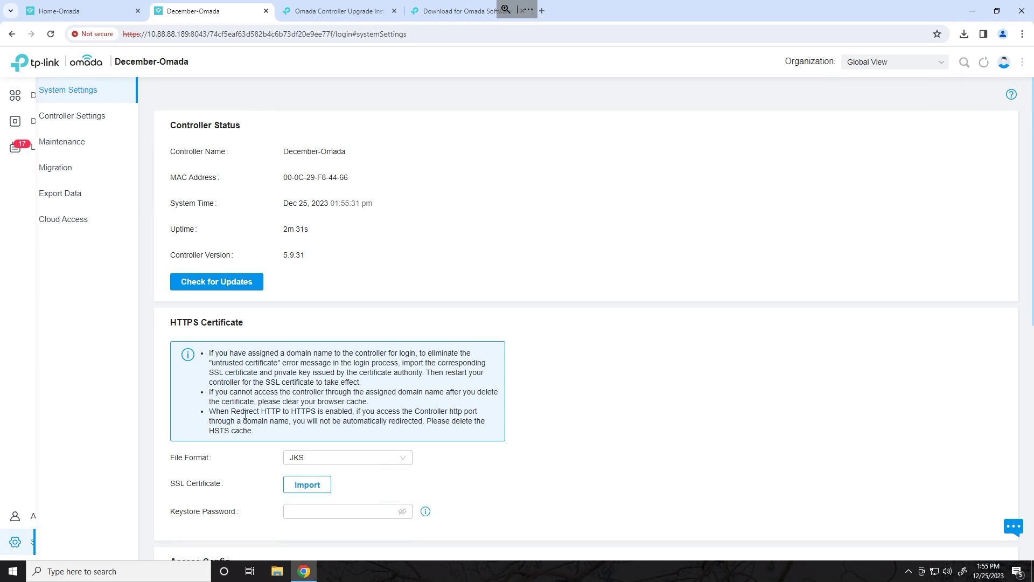
left_click(98, 133)
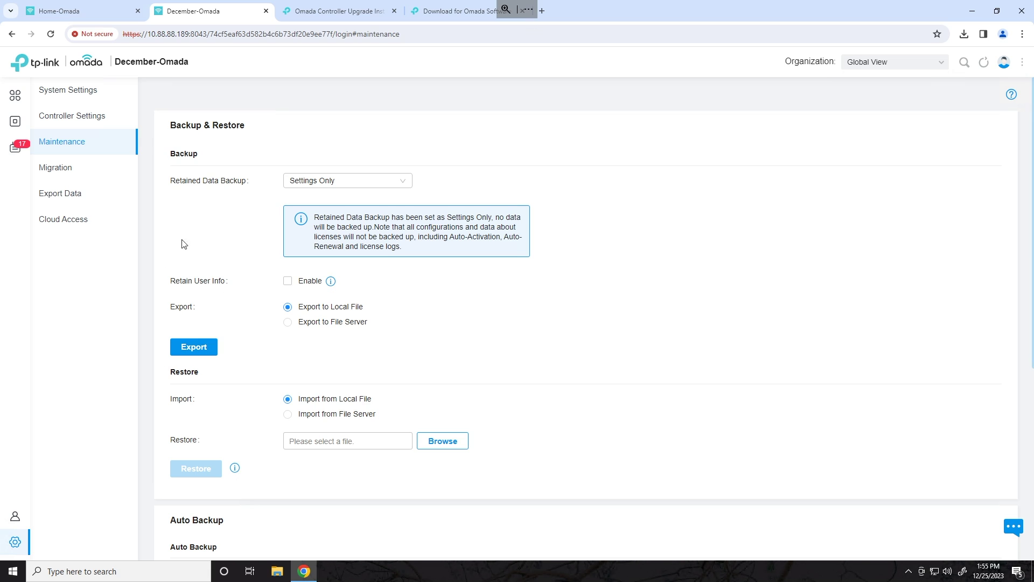
left_click(392, 186)
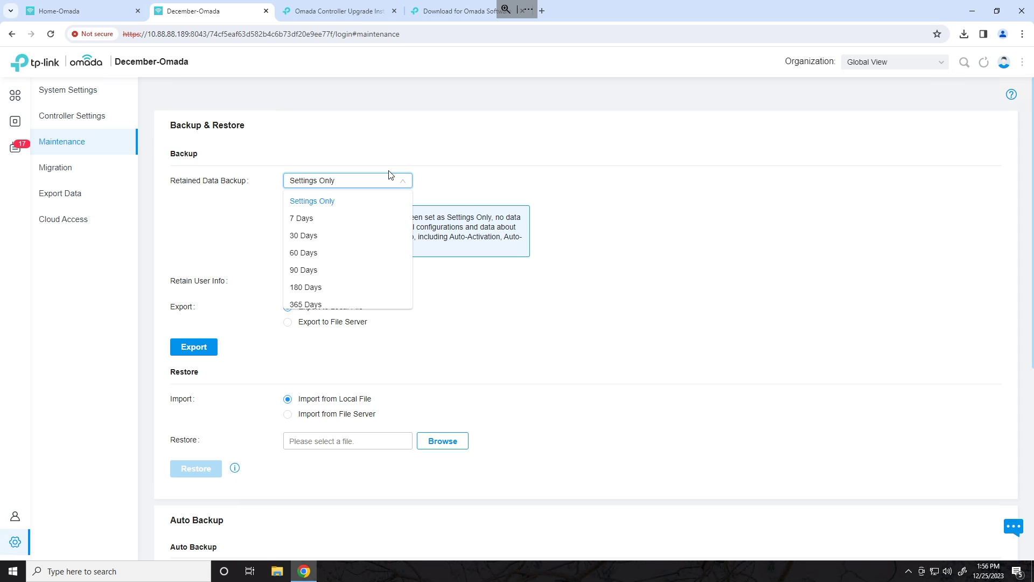
scroll(323, 247, "down", 1)
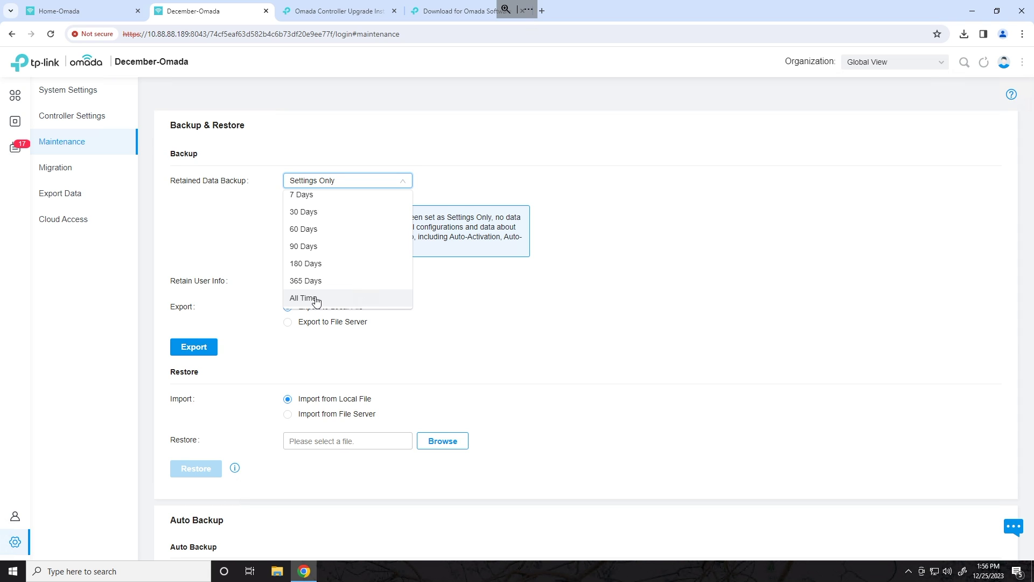
scroll(317, 291, "up", 1)
left_click(307, 200)
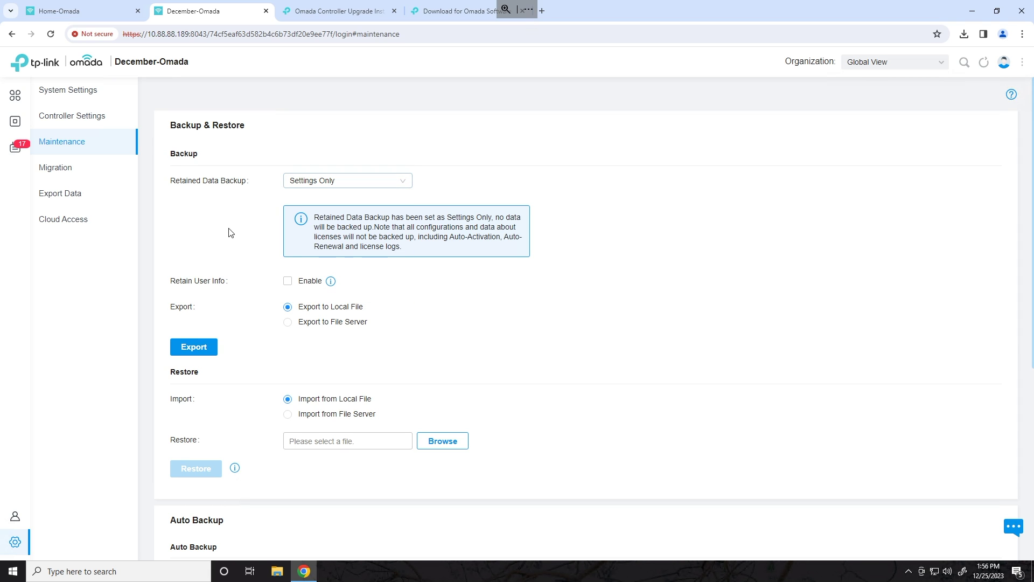
Export the settings backup to a local file, keep the blocked omada_backup_5.9.31_SettingsOnly download, and check it in the download history.
left_click(204, 349)
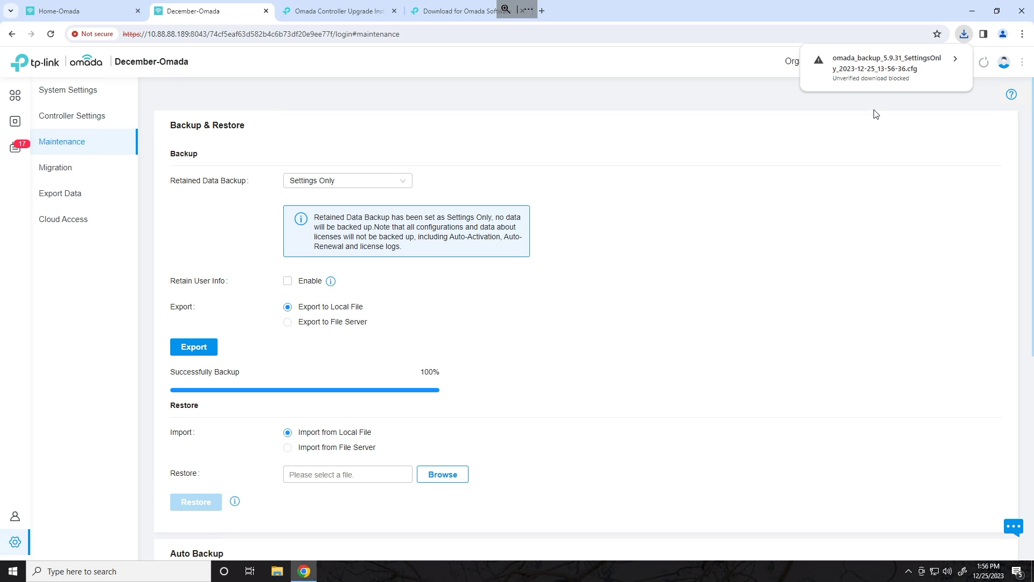
left_click(964, 35)
left_click(915, 85)
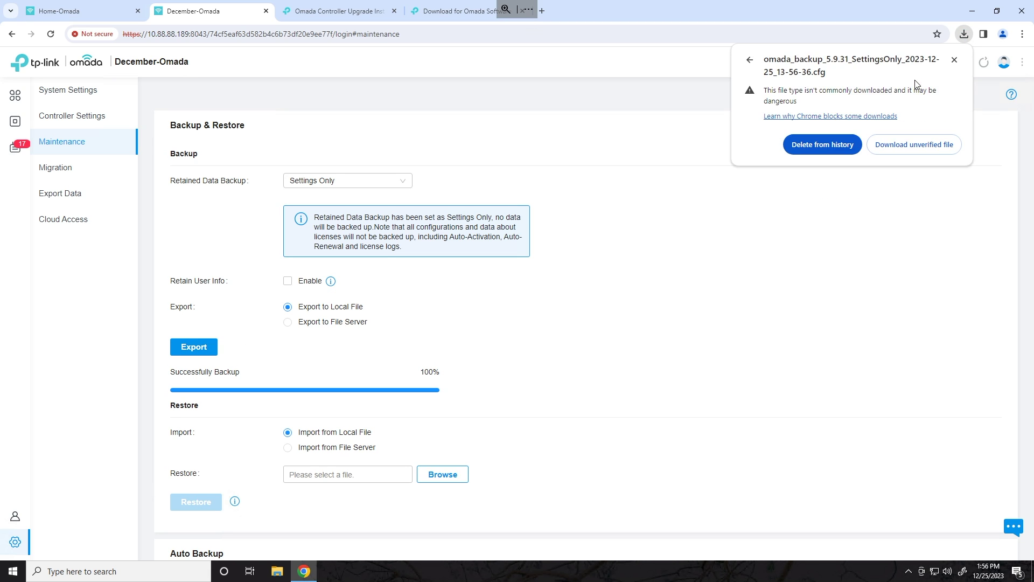
left_click(909, 148)
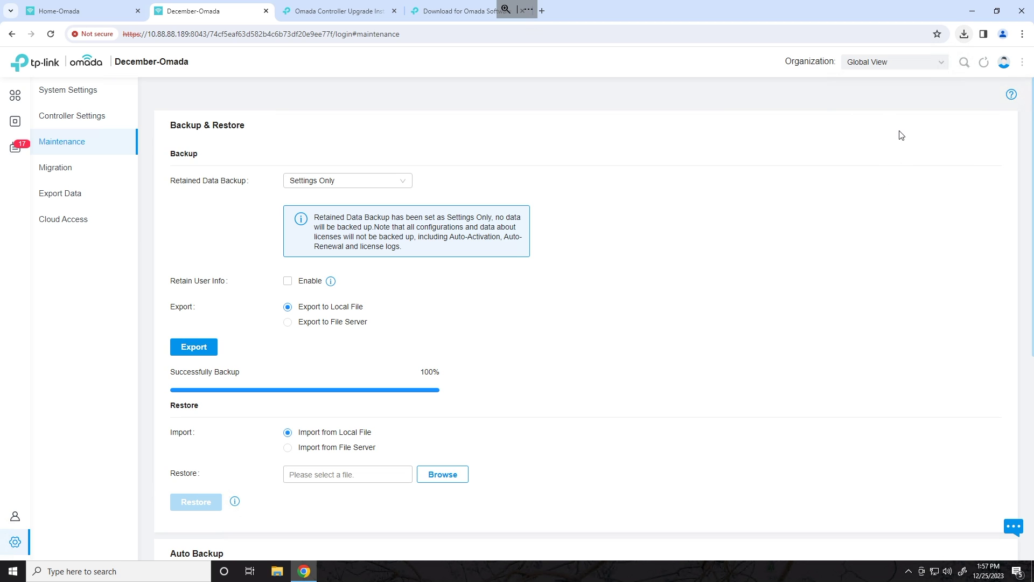
left_click(964, 39)
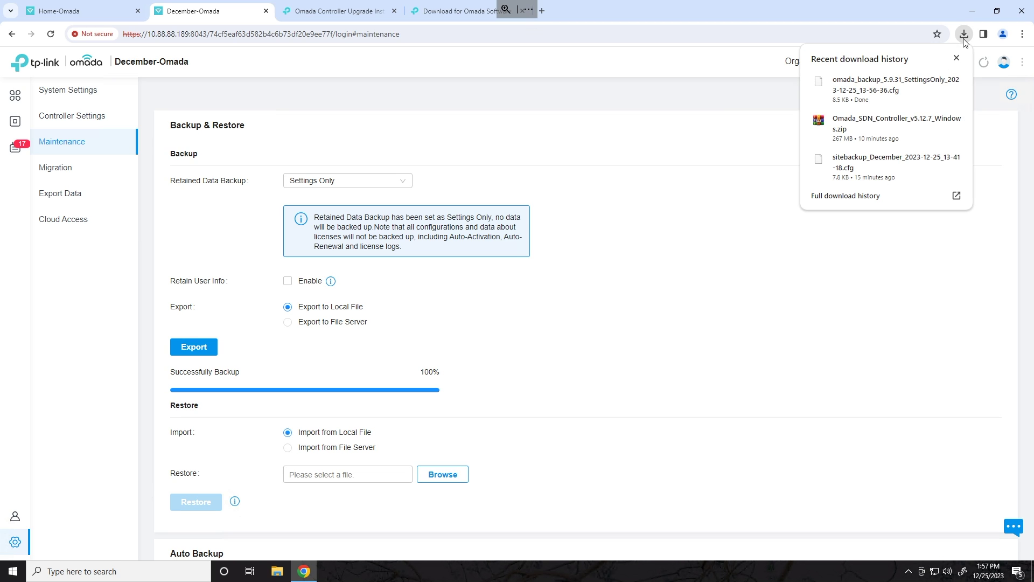
left_click(964, 38)
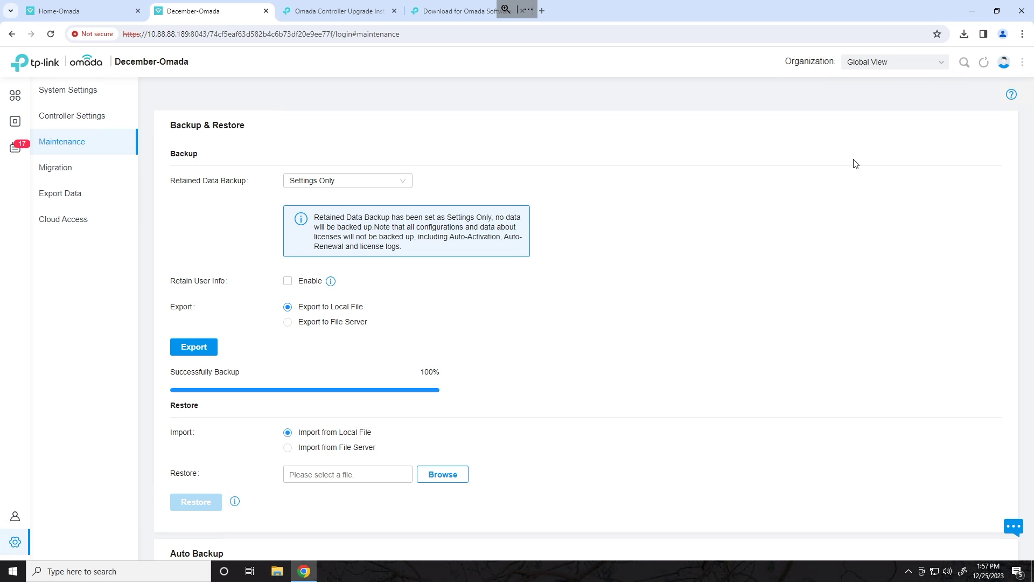
Compare the restore options for importing from a file server and from a local file, ending on Import from Local File.
scroll(396, 374, "down", 3)
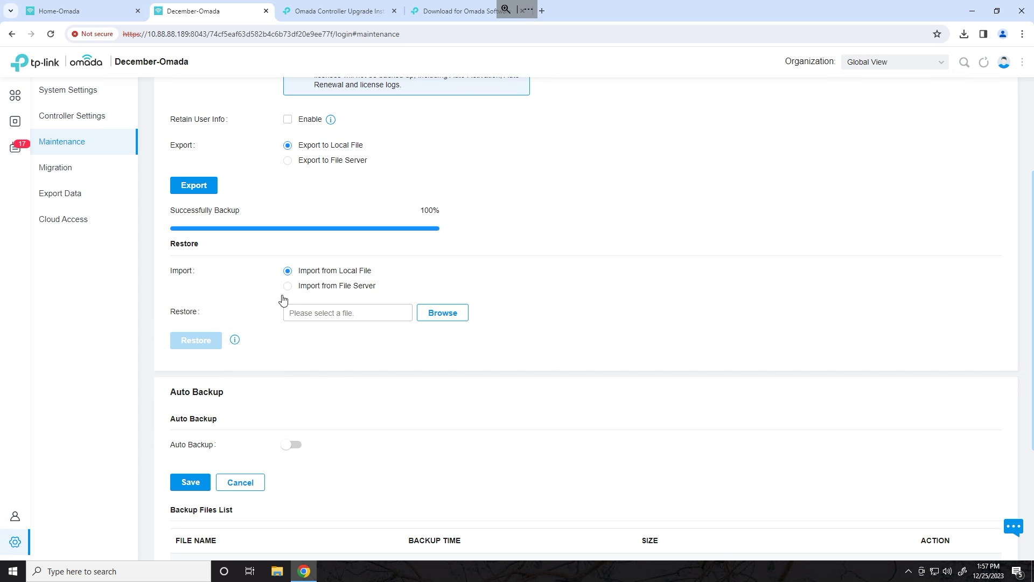
left_click(287, 286)
left_click(287, 271)
left_click(288, 285)
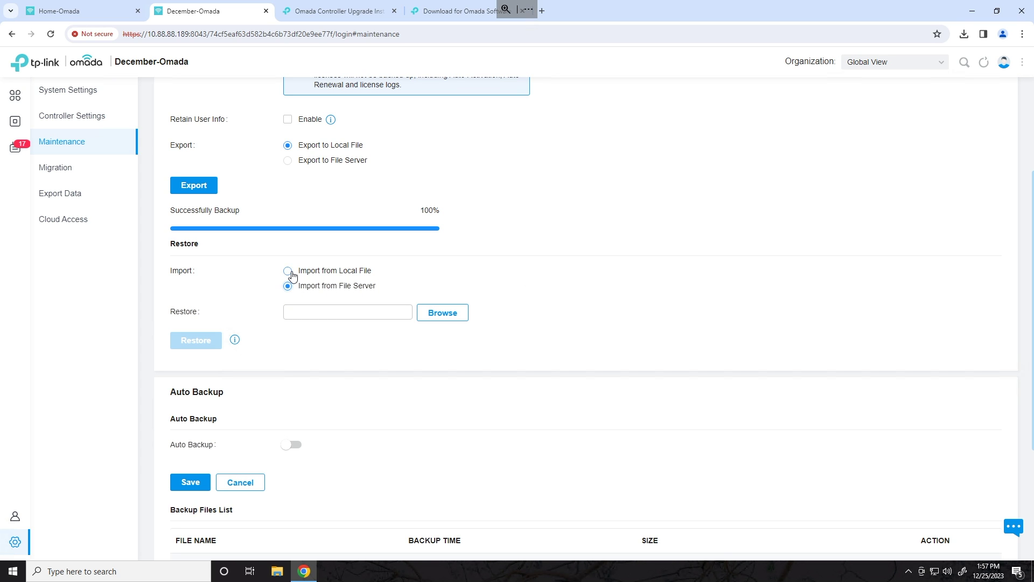
left_click(287, 271)
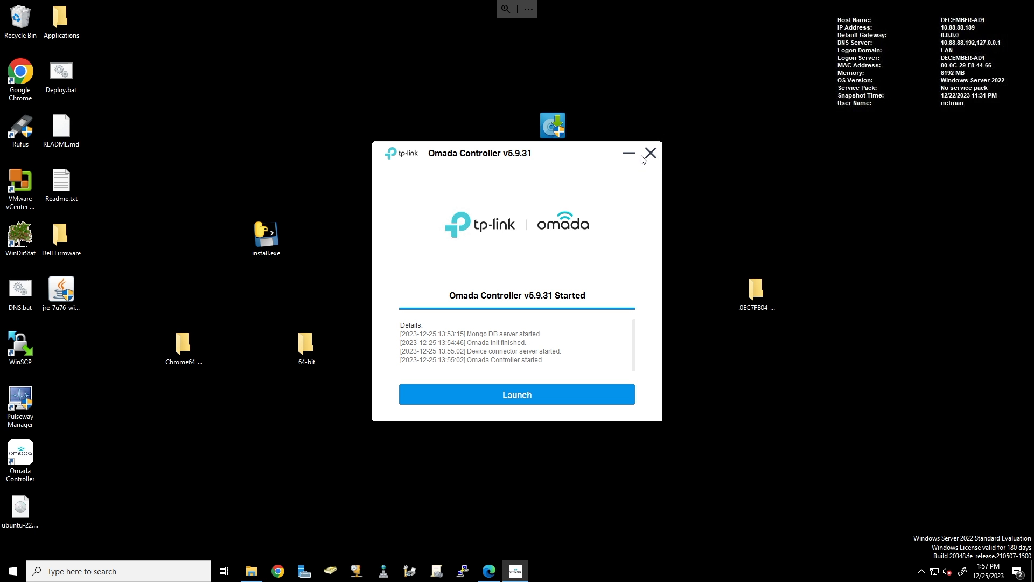
Exit Omada Controller v5.9.31 on the server and run Omada Controller.exe from the Omada_SDN_Controller_v5.12.7_Windows folder.
left_click(650, 153)
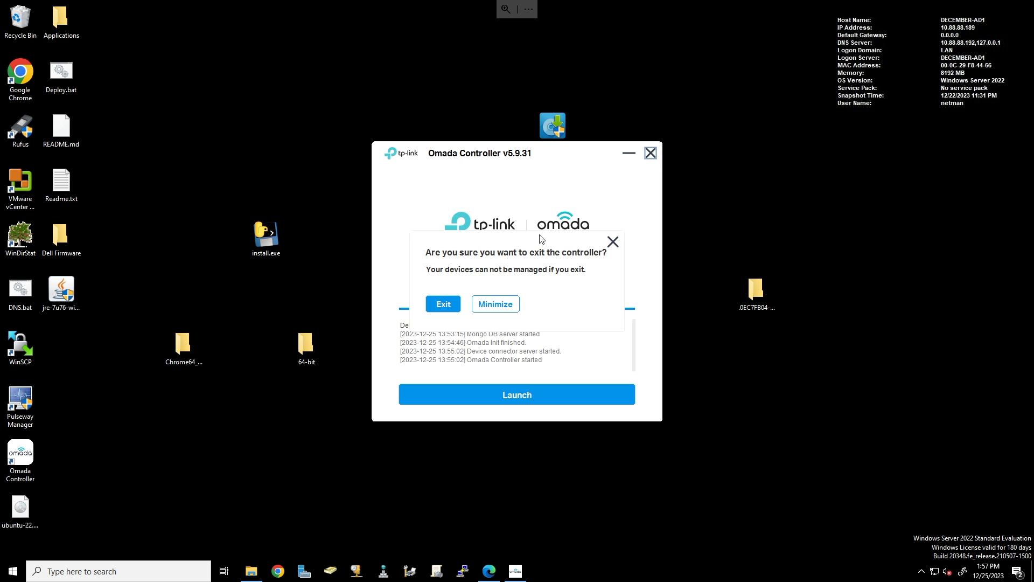
left_click(444, 304)
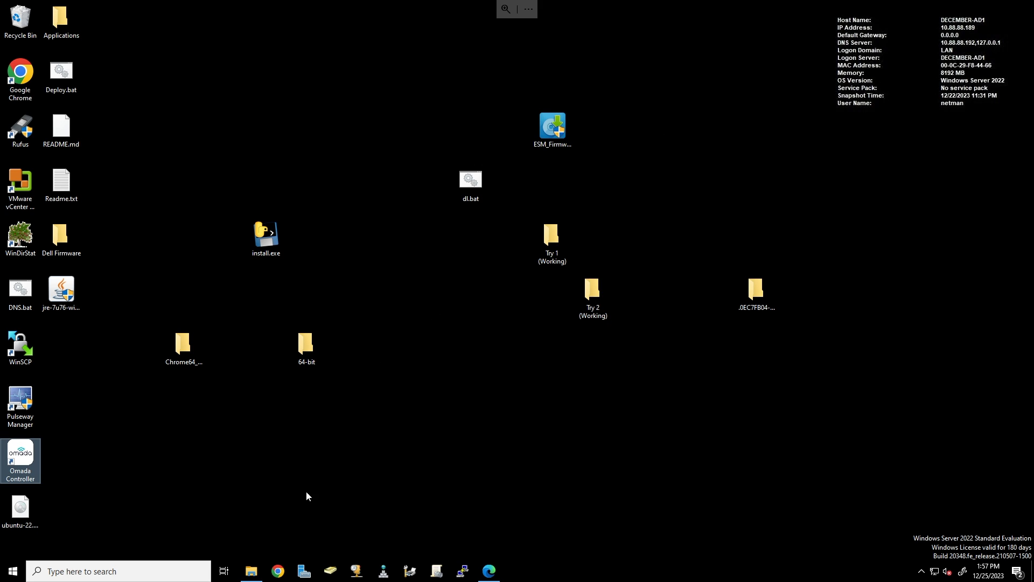
left_click(251, 570)
left_click(137, 96)
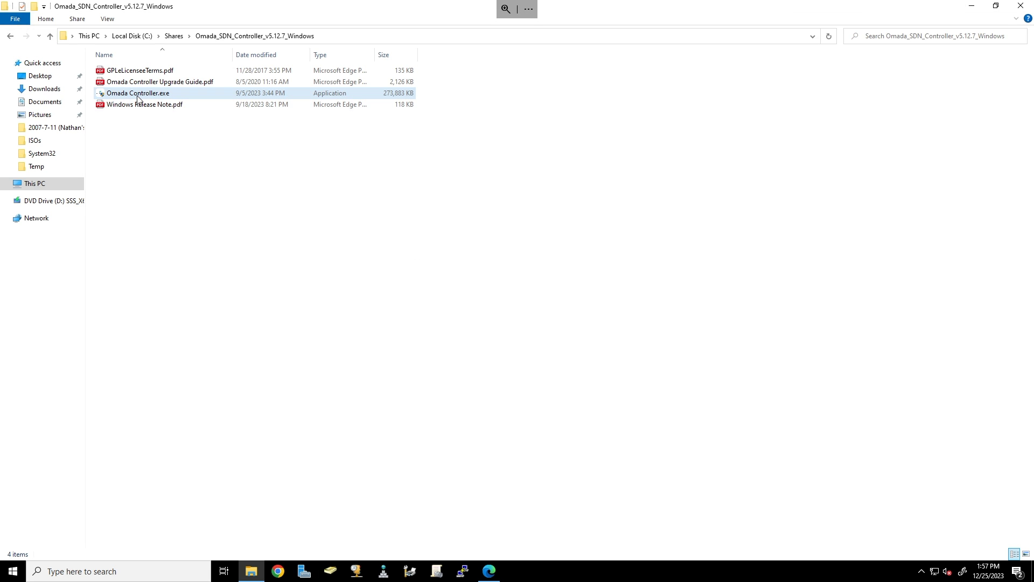
double_click(138, 94)
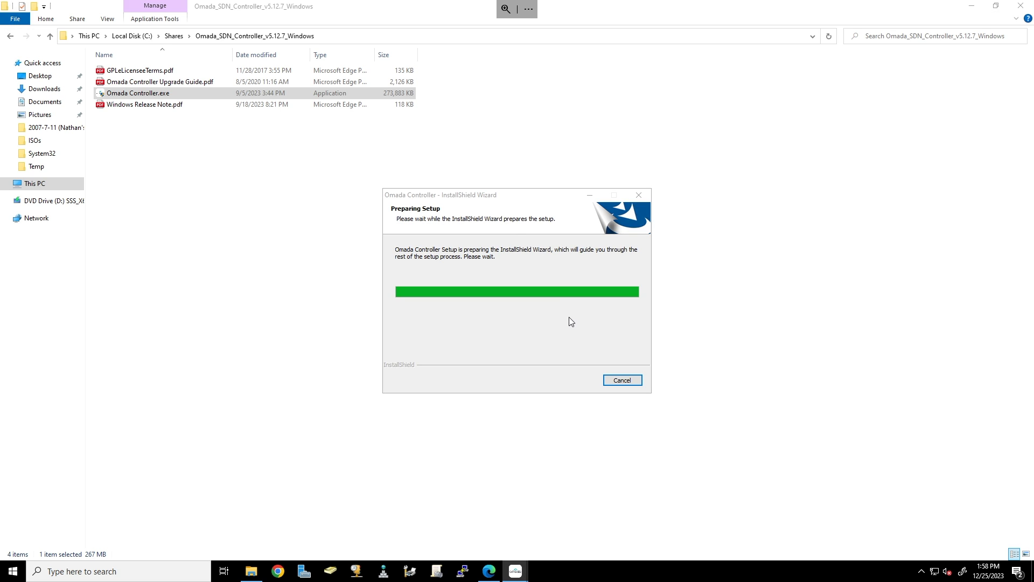
Agree to upgrade the detected previous controller to 5.12.7 and finish the installation with Start Omada Controller after installation enabled.
left_click(585, 386)
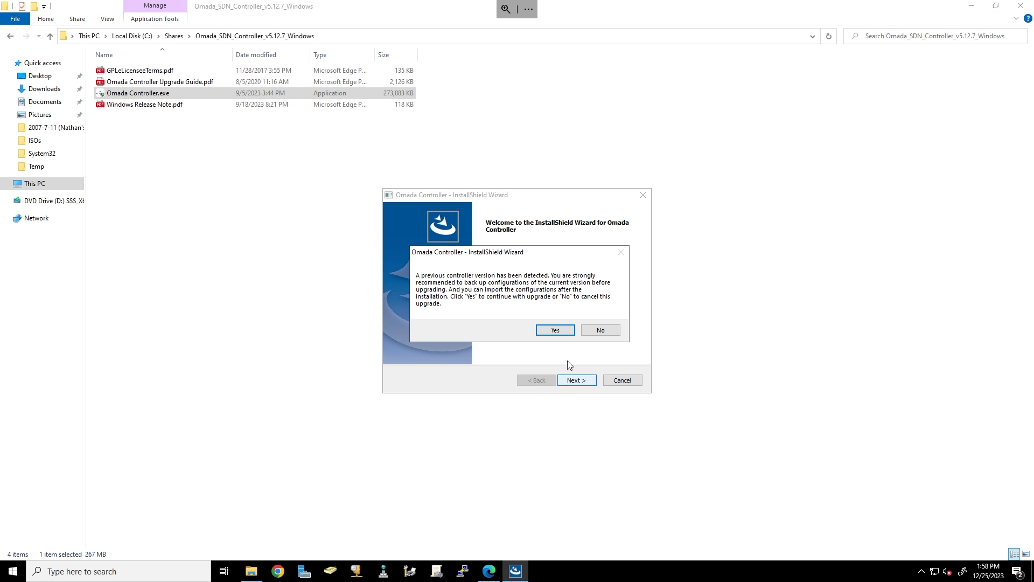
left_click(554, 331)
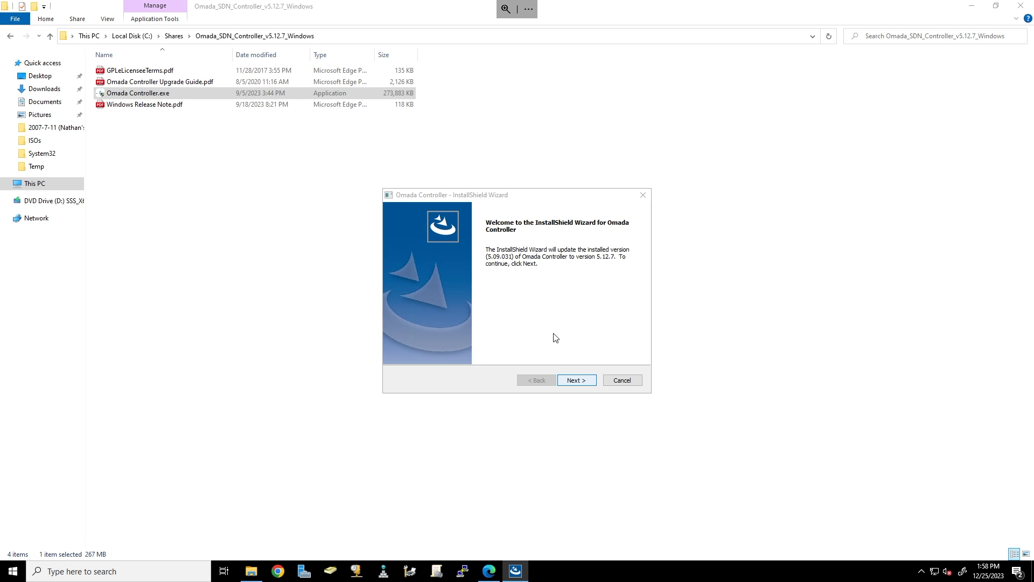
left_click(584, 383)
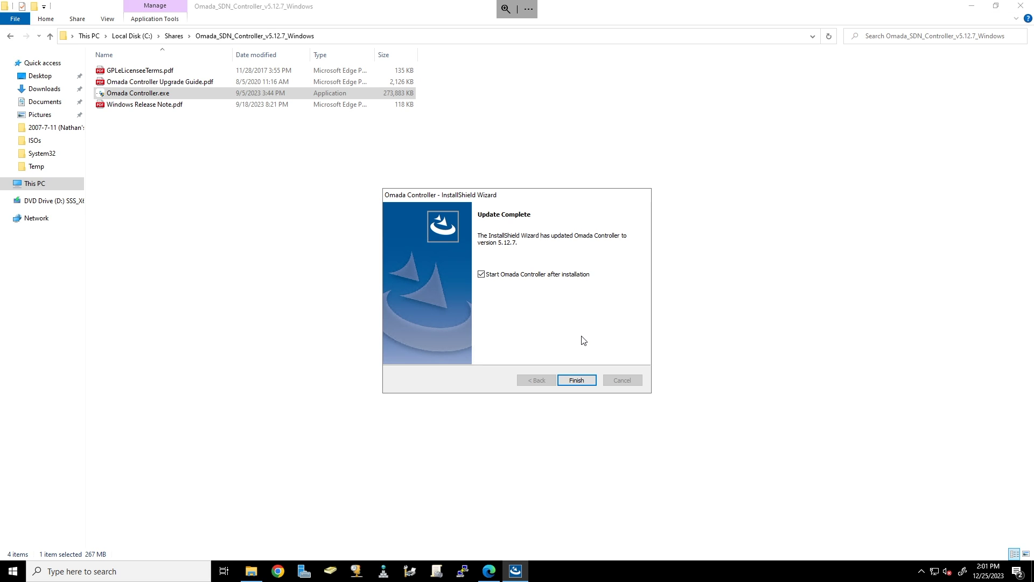
left_click(576, 380)
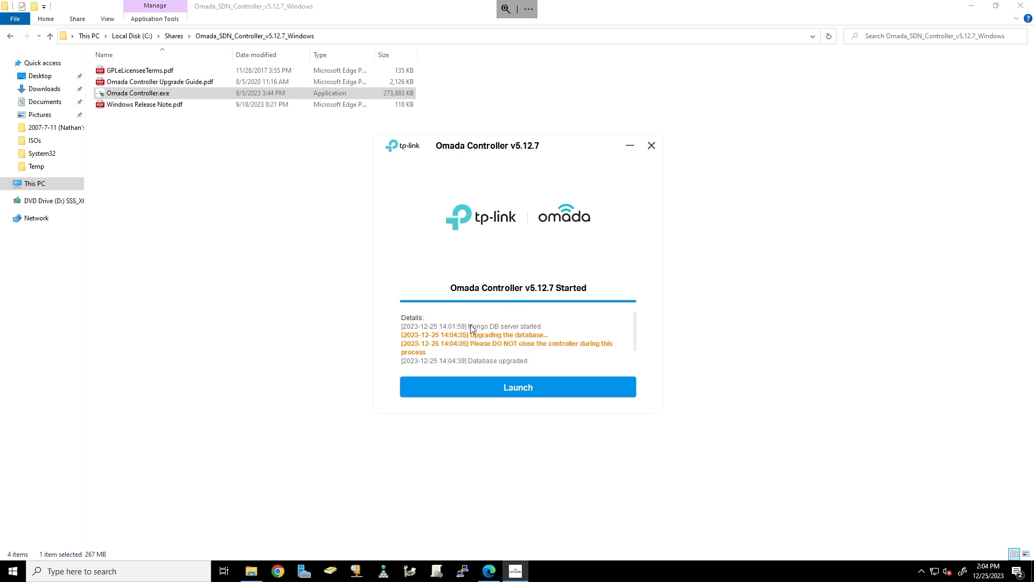
Read the database startup and upgrade messages in the Omada Controller v5.12.7 startup details.
left_click_drag(472, 327, 554, 329)
left_click_drag(484, 335, 580, 346)
left_click(625, 346)
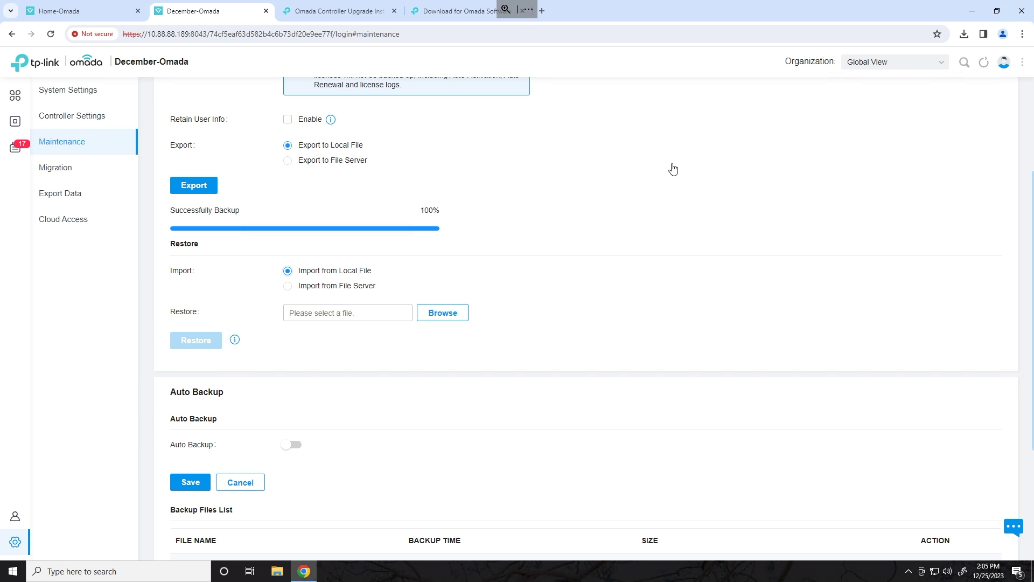
left_click(392, 34)
left_click(391, 34)
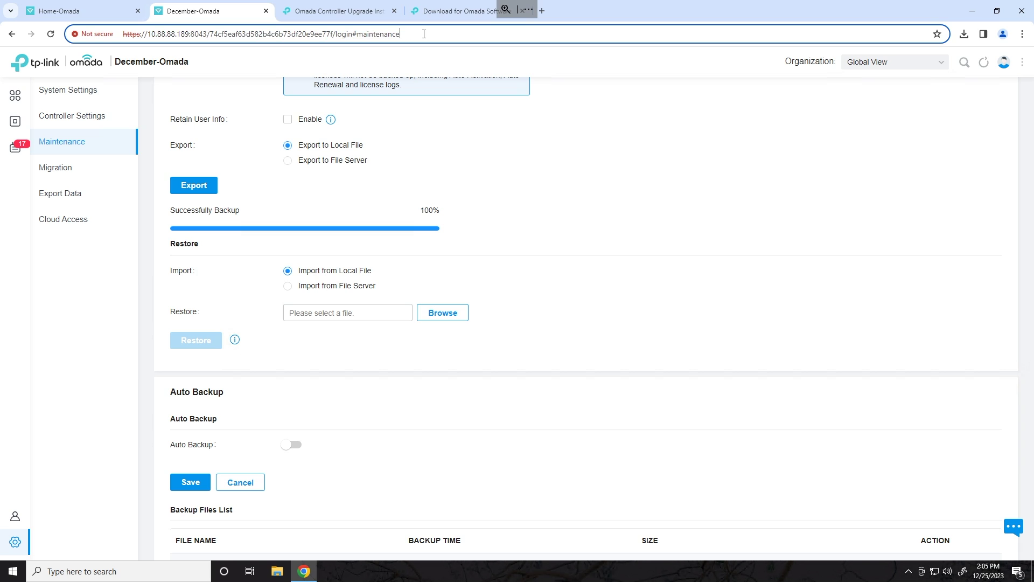
left_click_drag(400, 34, 211, 34)
key("BackSpace")
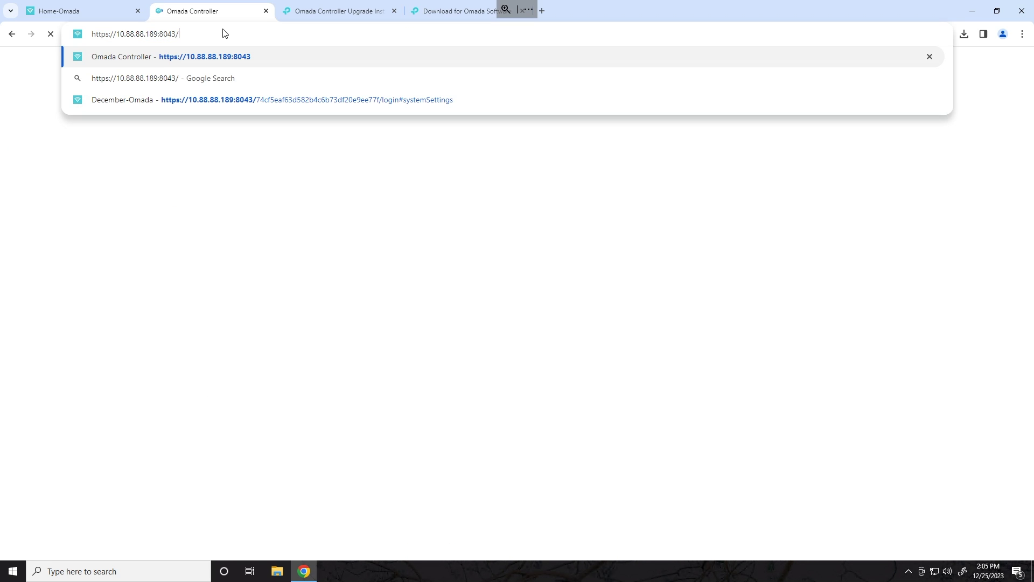
key("Return")
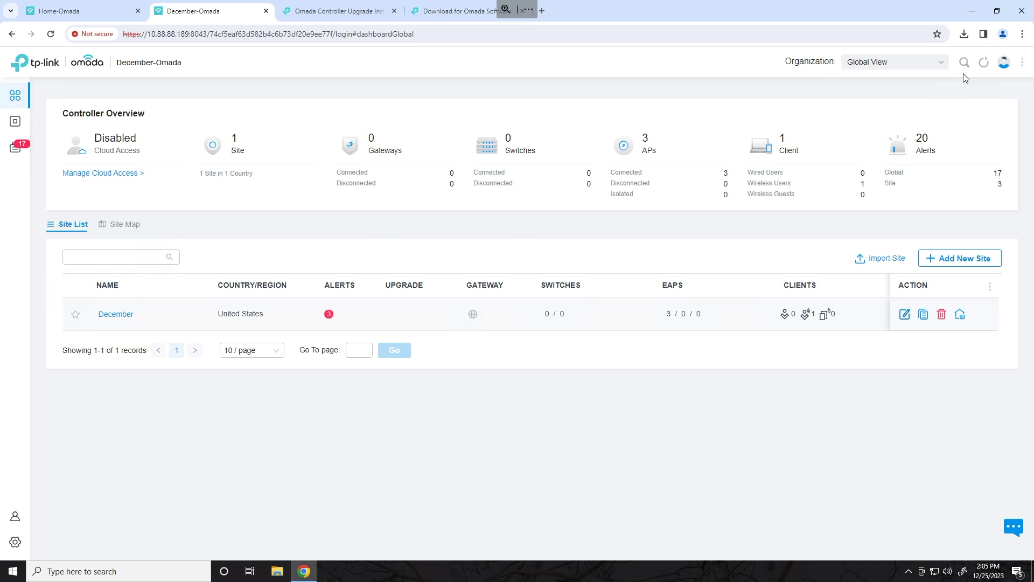
left_click(939, 65)
left_click(940, 66)
left_click(18, 544)
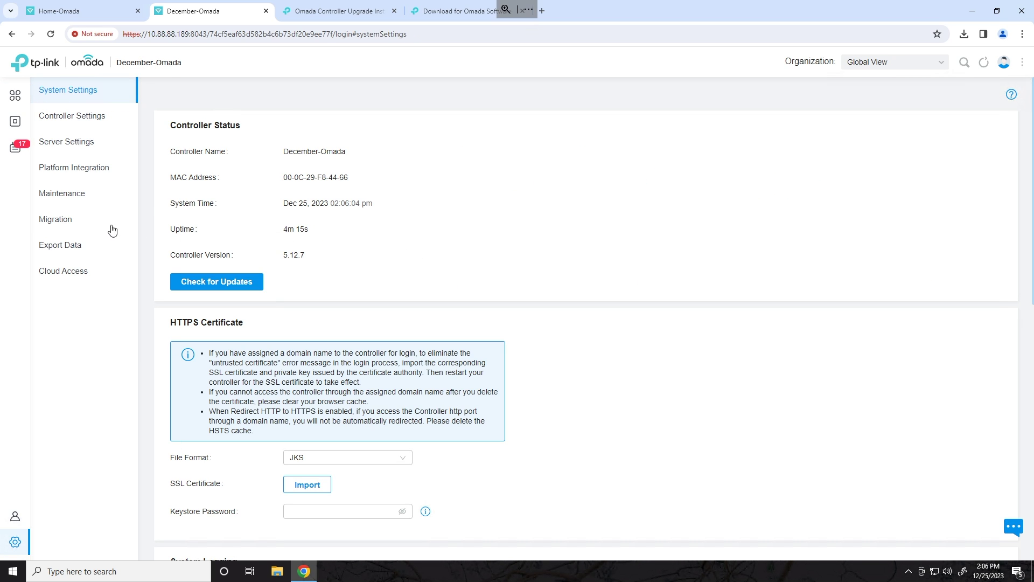
Compare the Site Migration and Controller Migration options of December-Omada, ending on Site Migration.
left_click(80, 224)
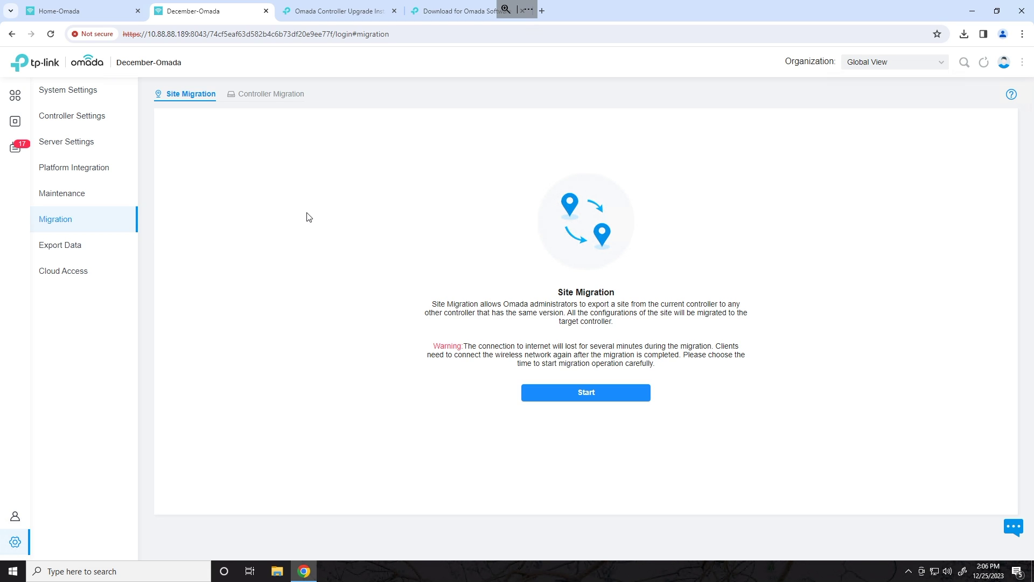
left_click(253, 97)
left_click(189, 99)
left_click(241, 95)
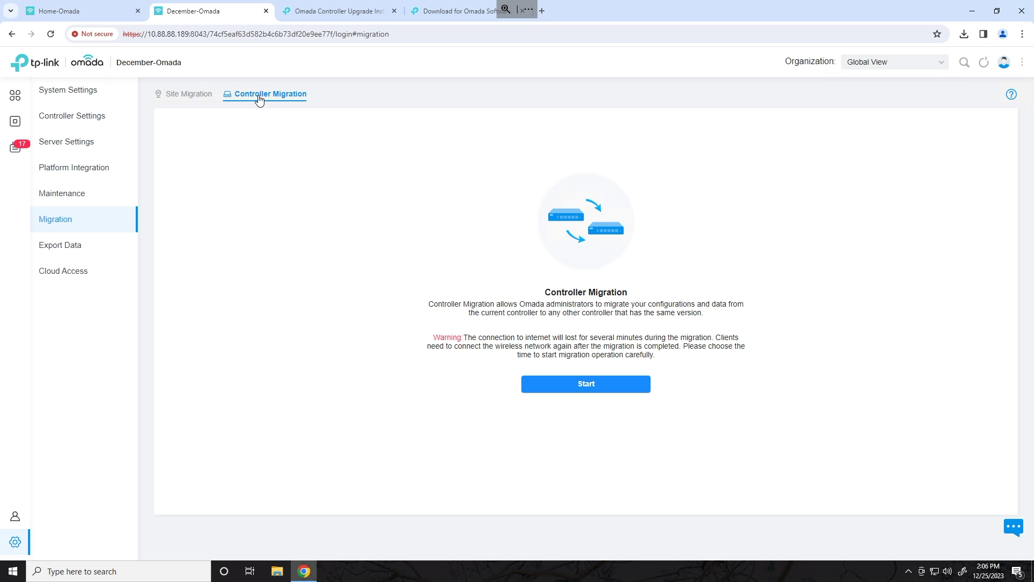
left_click(175, 97)
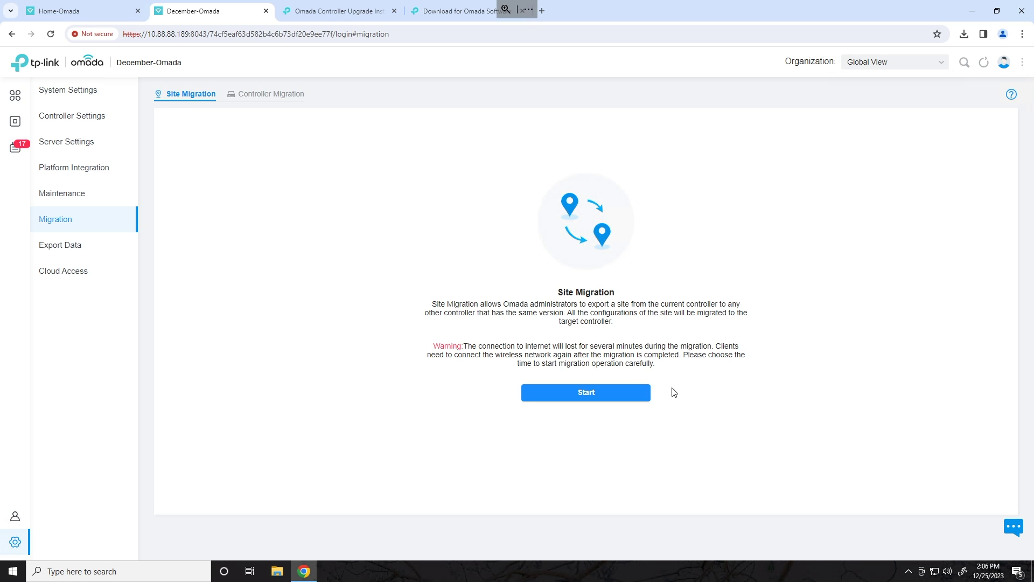
Start the site migration, export the December site to a local file, and keep the unverified backup download.
left_click(590, 397)
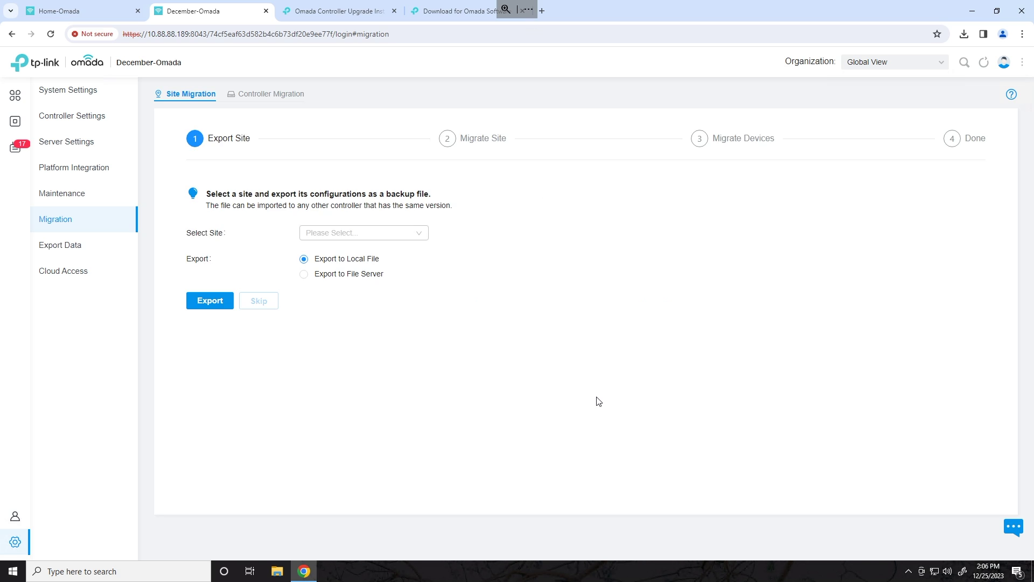
left_click(350, 233)
left_click(334, 276)
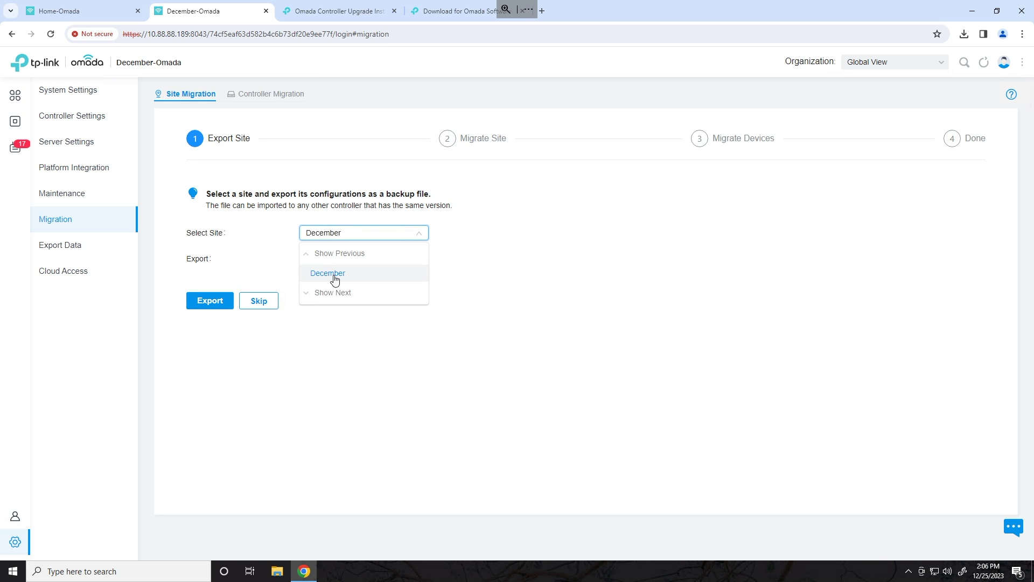
left_click(498, 260)
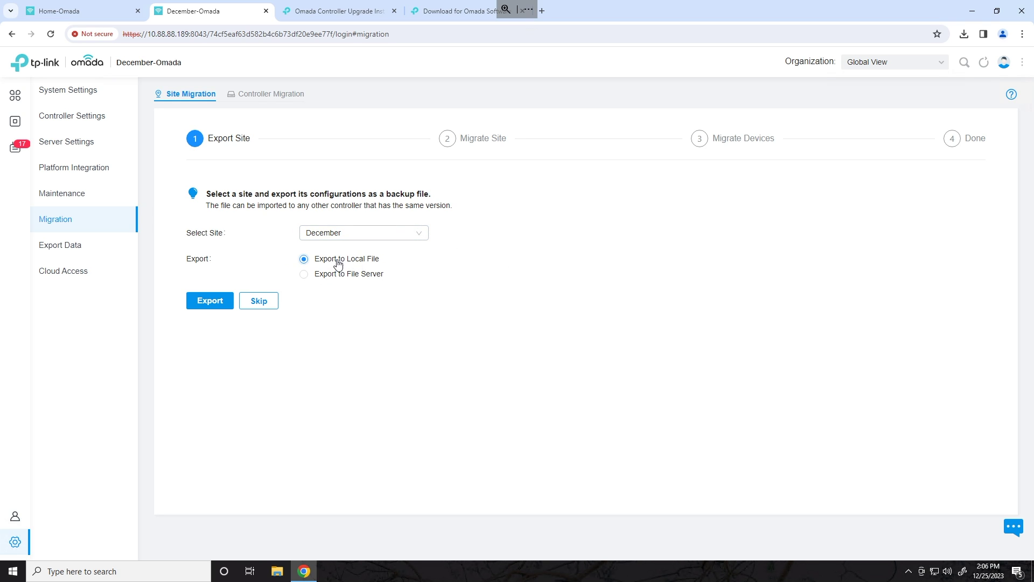
left_click(220, 304)
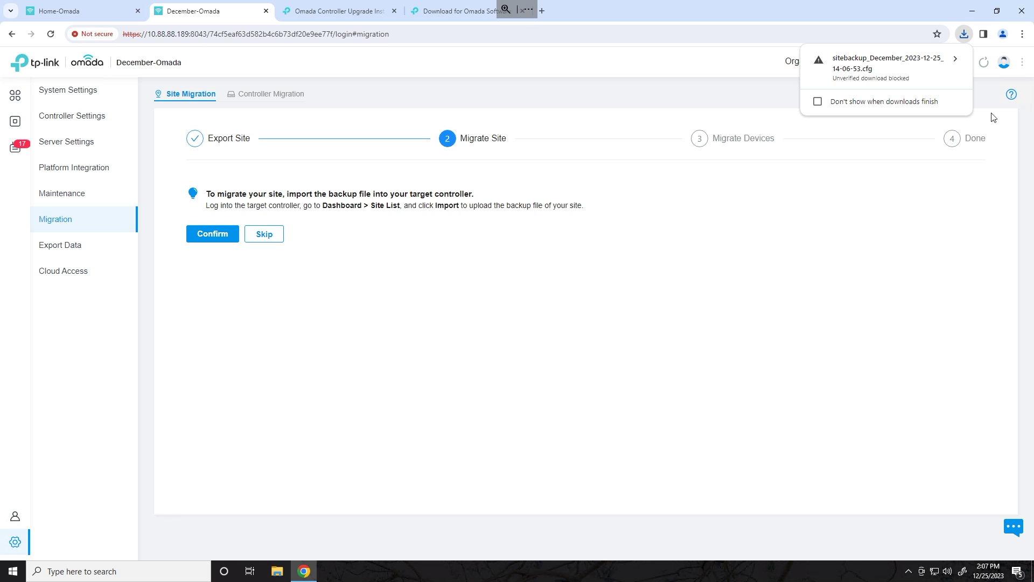
left_click(964, 34)
left_click(903, 86)
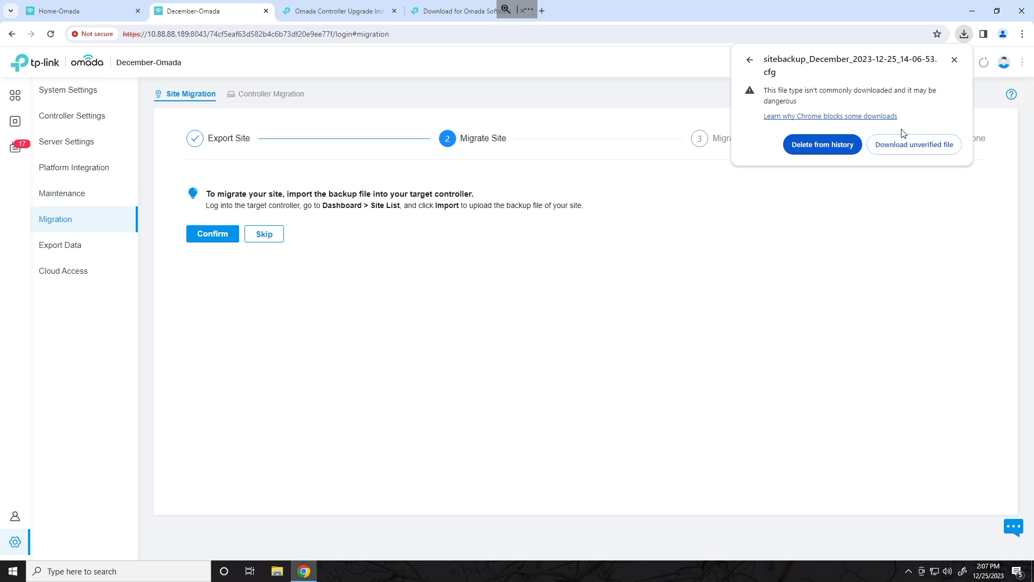
left_click(923, 149)
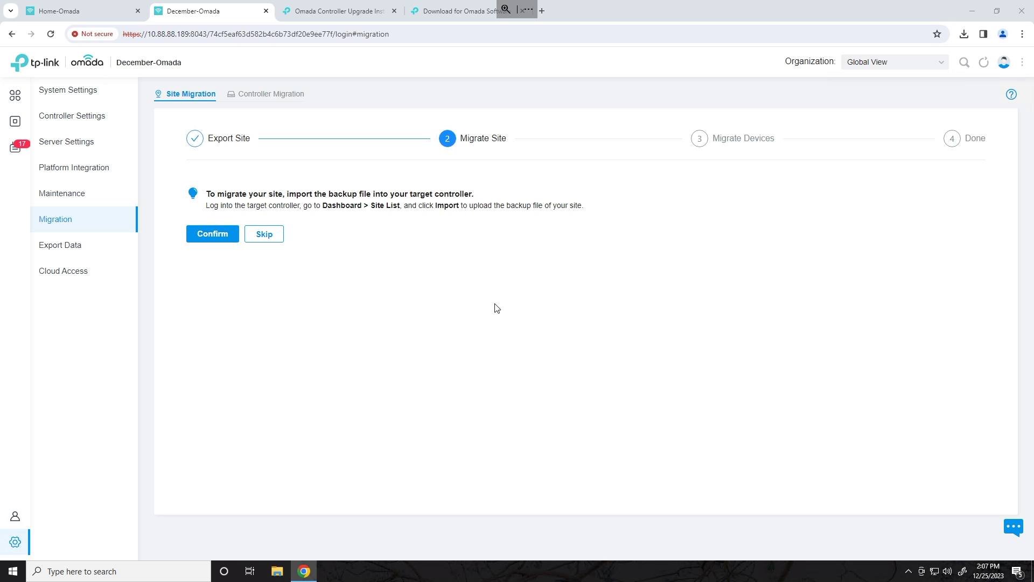
Switch to File Explorer and check the full name of the new December site backup in the Downloads folder.
key("super+e")
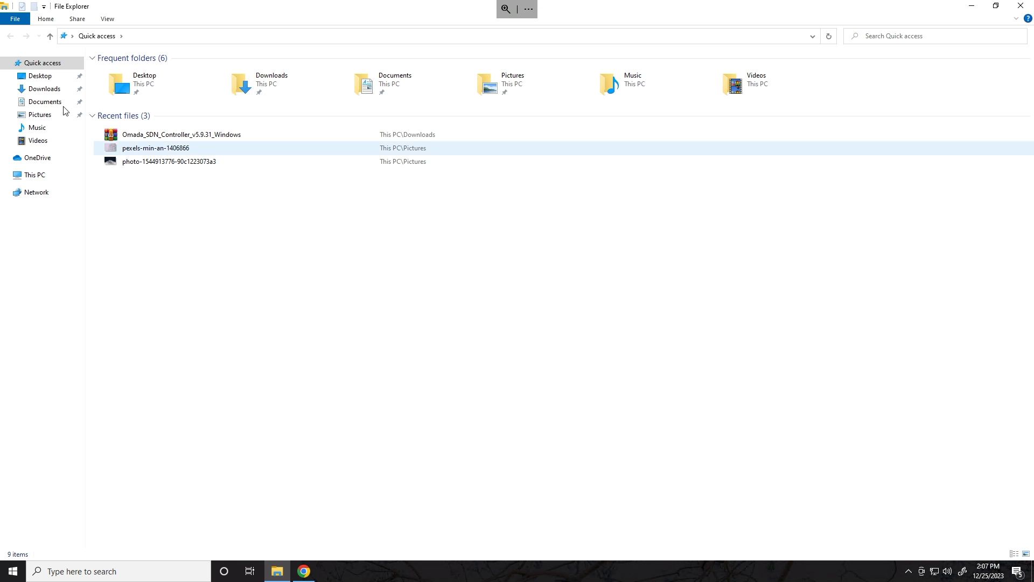
double_click(259, 84)
left_click(172, 87)
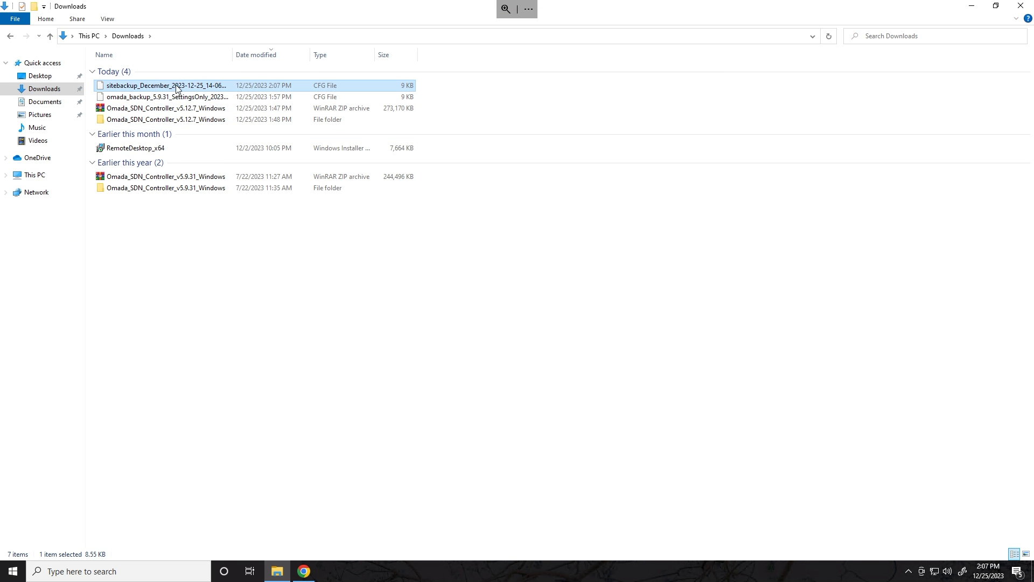
left_click_drag(233, 54, 261, 54)
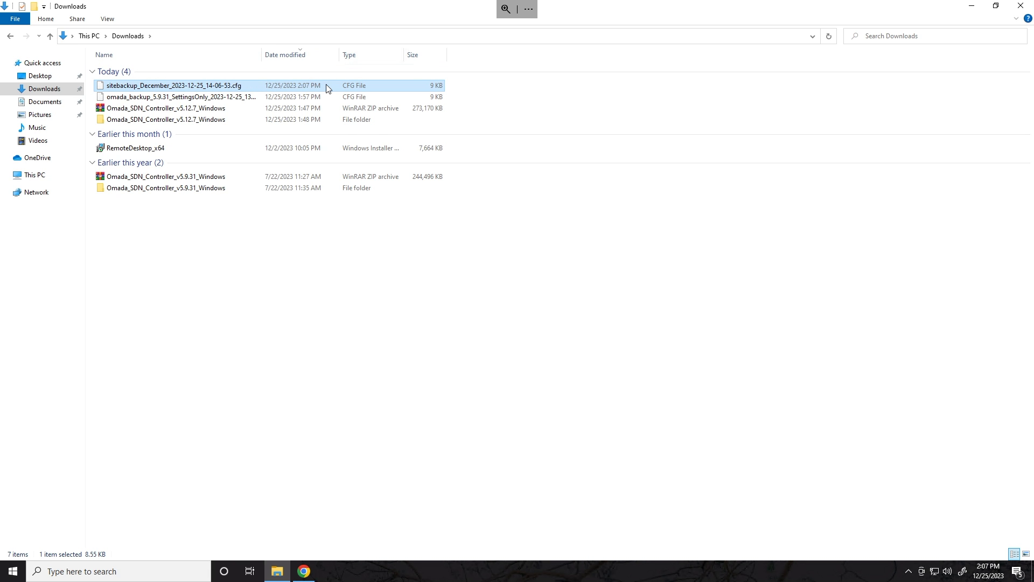
Switch back to Chrome and read the Migrate Site instructions for importing the backup into the target controller.
left_click(304, 571)
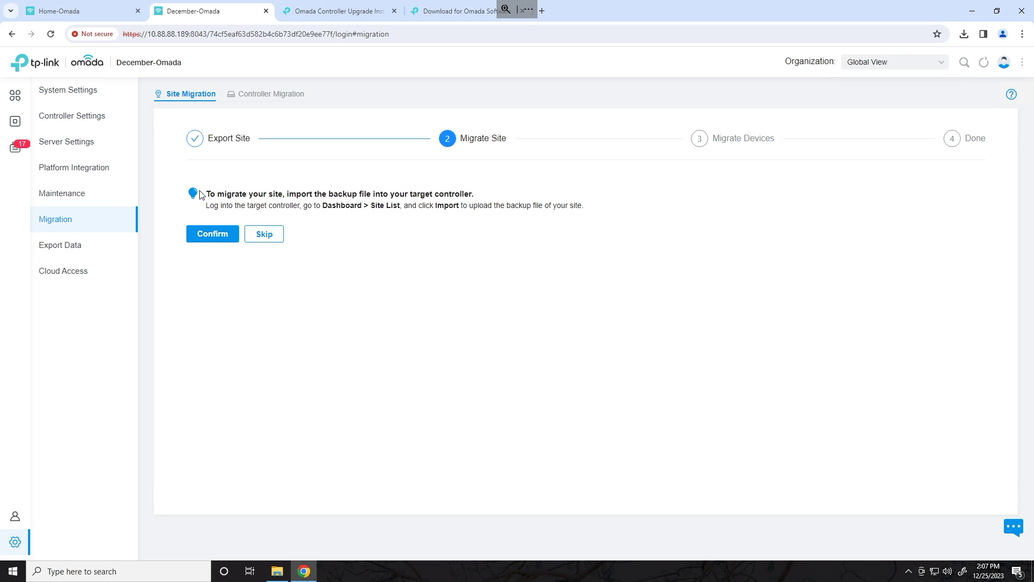
left_click_drag(201, 194, 484, 195)
left_click(376, 210)
left_click_drag(321, 206, 480, 206)
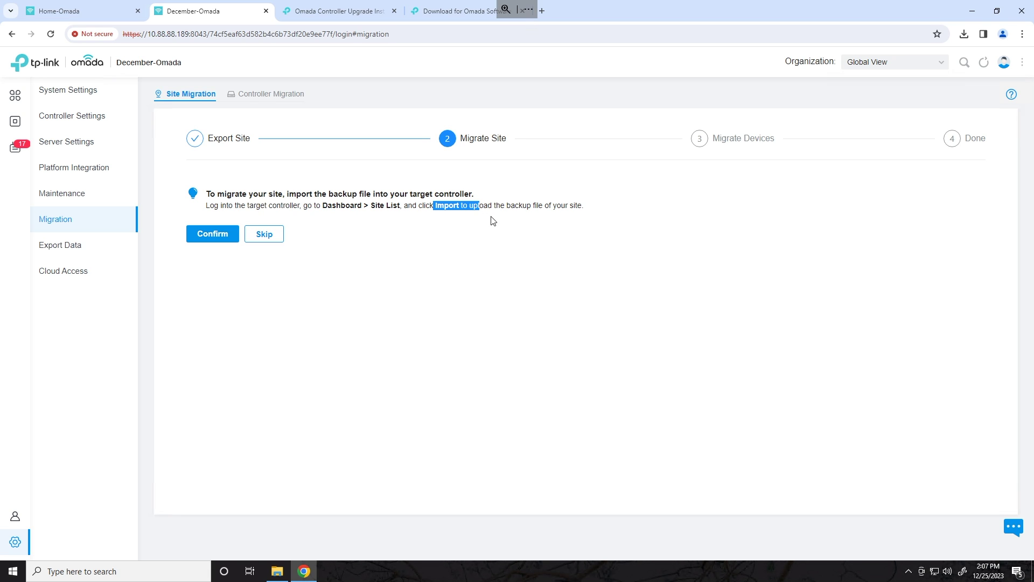
left_click(544, 204)
Switch to the Home-Omada controller's global dashboard and start importing a site.
left_click(98, 14)
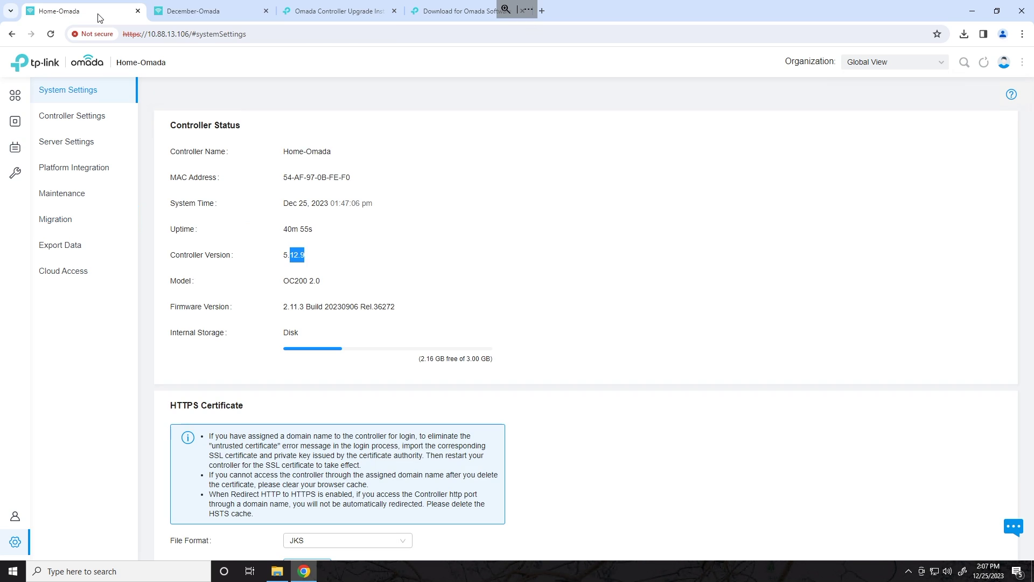
left_click(16, 97)
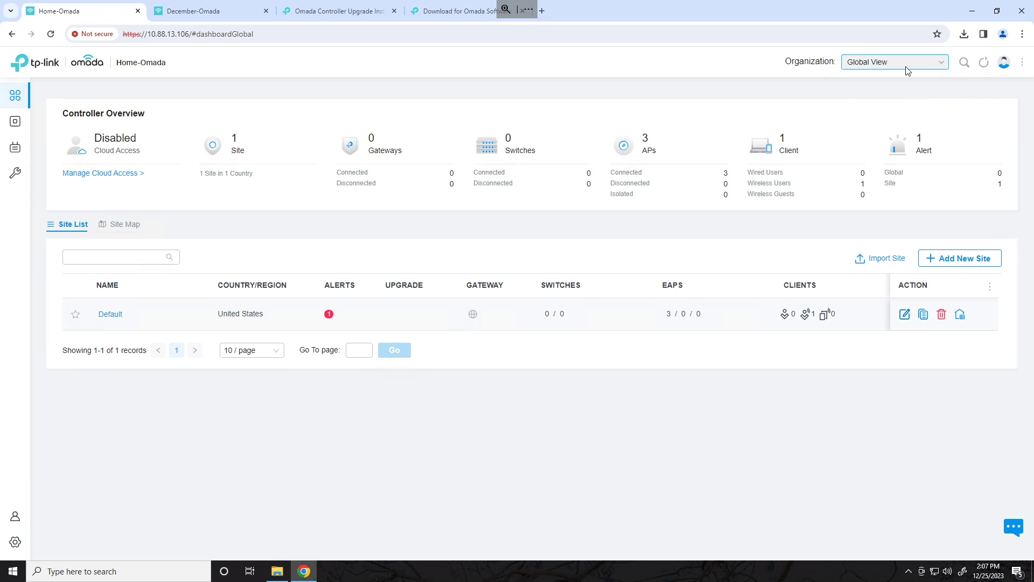
left_click(904, 68)
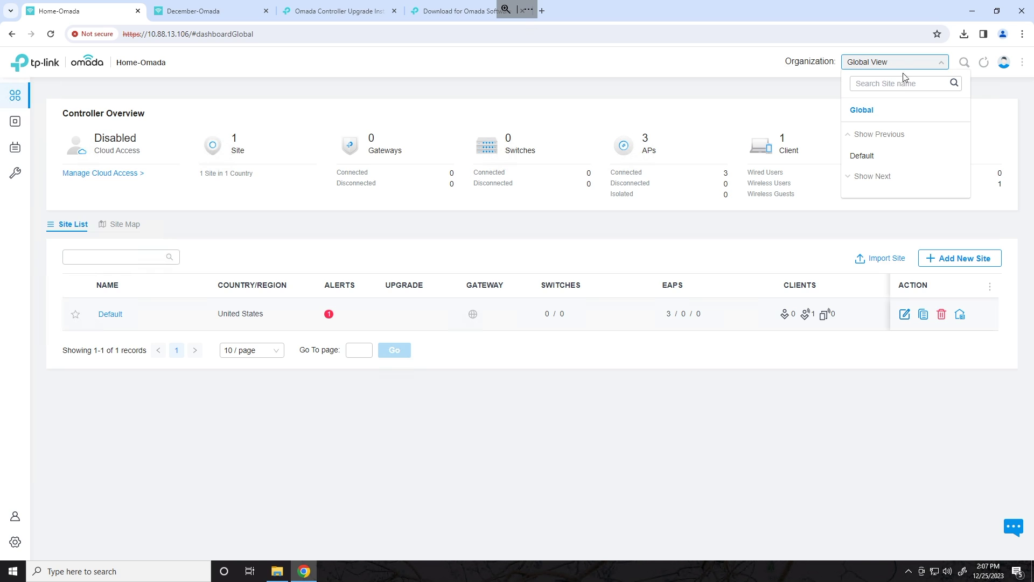
left_click(890, 155)
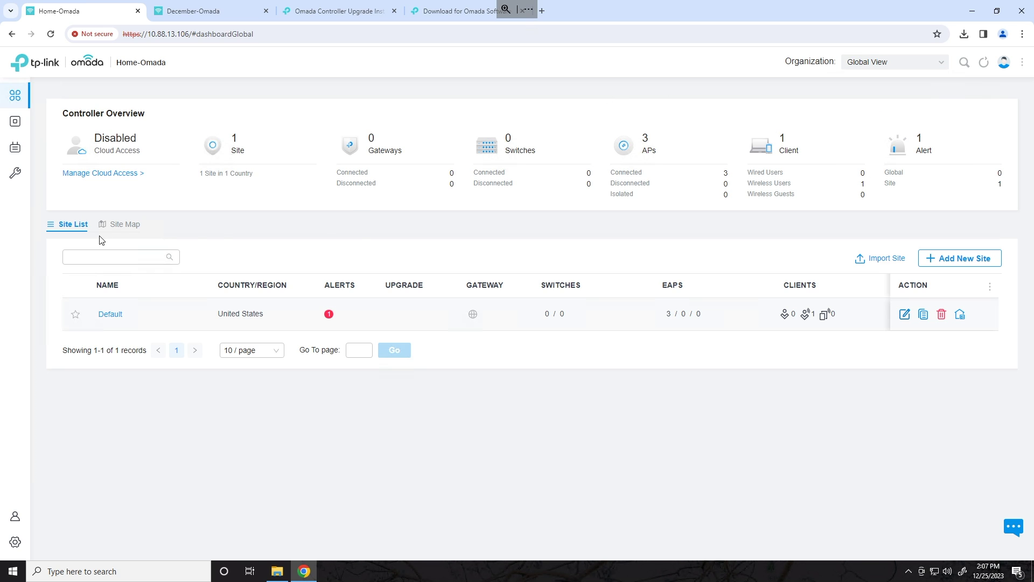
left_click(885, 262)
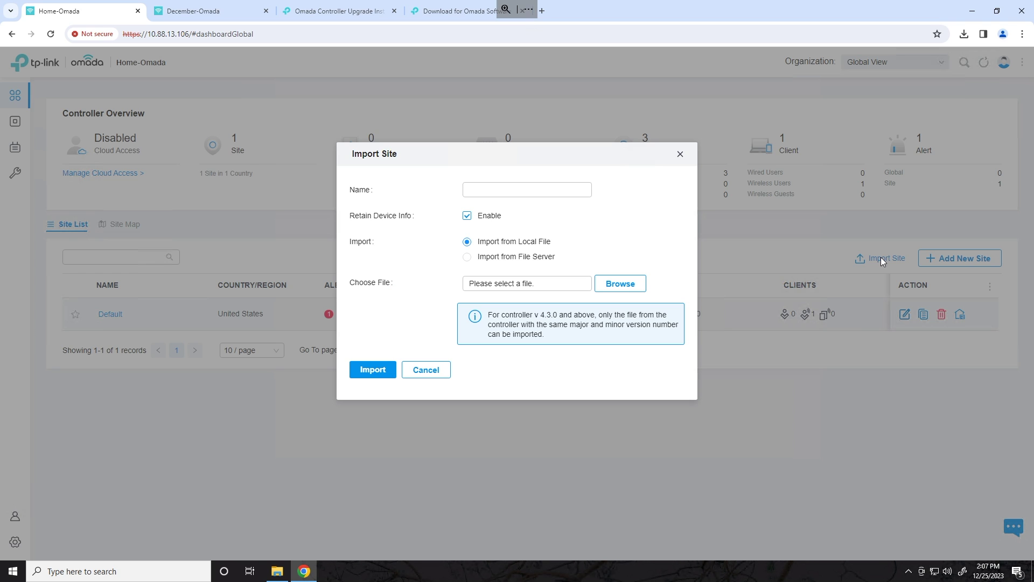
Name the imported site December, choose the local sitebackup_December_2023-12-25_14-06-53.cfg file, and import it into Home-Omada.
left_click(513, 191)
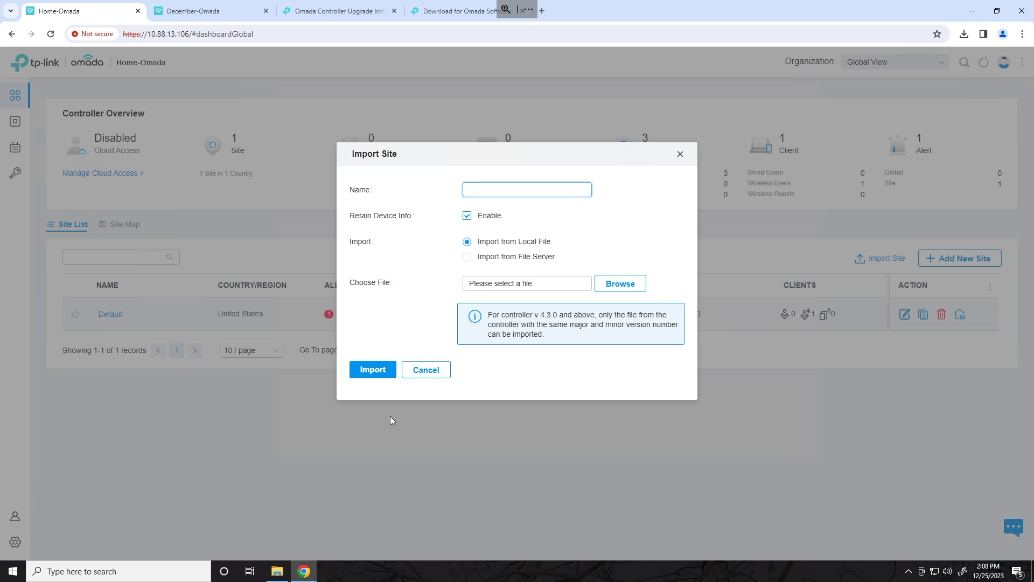
type("December")
left_click(620, 283)
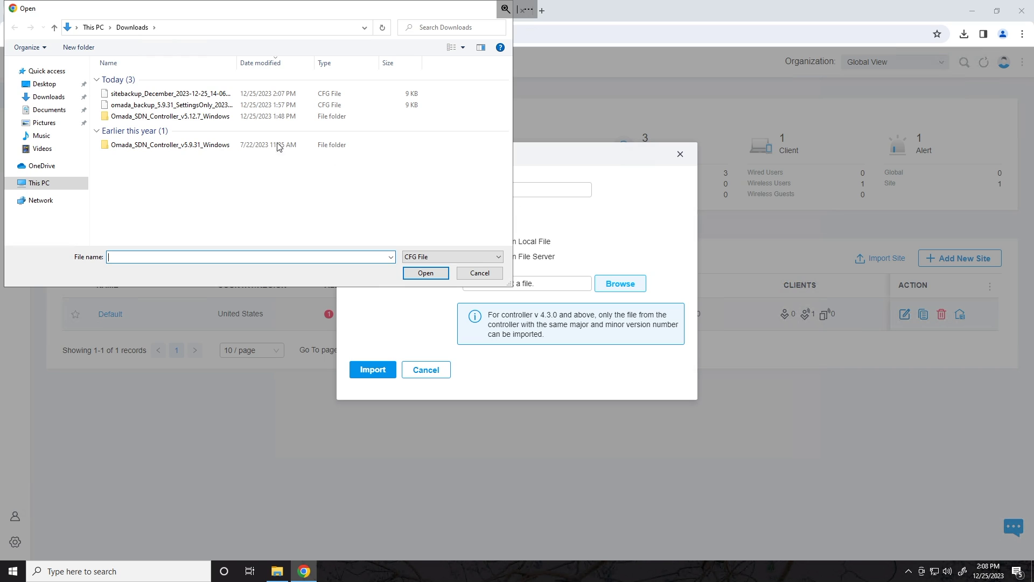
double_click(143, 94)
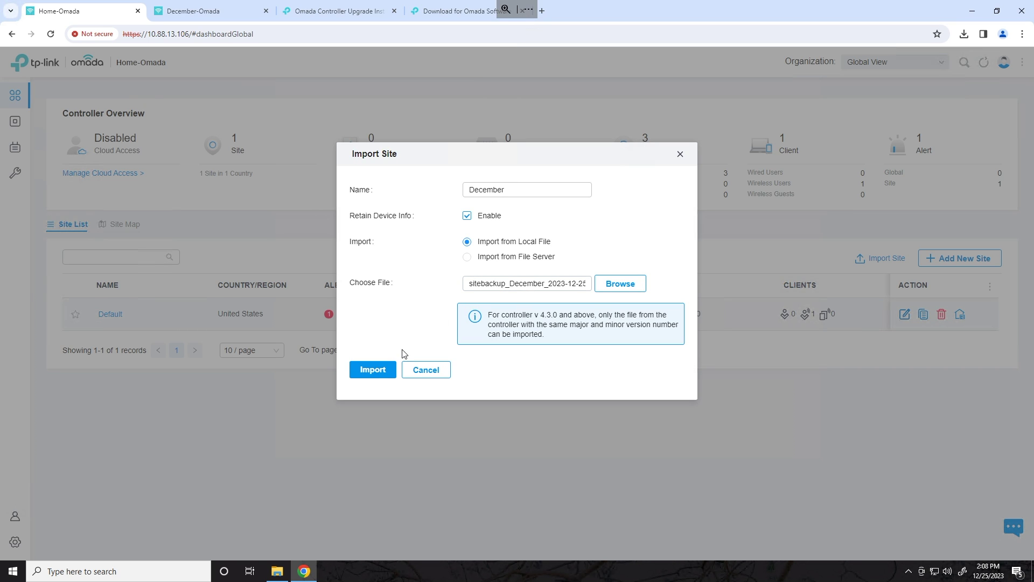
left_click(377, 370)
left_click_drag(488, 314, 569, 315)
left_click(581, 335)
left_click(607, 316)
left_click_drag(598, 315, 619, 339)
left_click(619, 344)
left_click(378, 371)
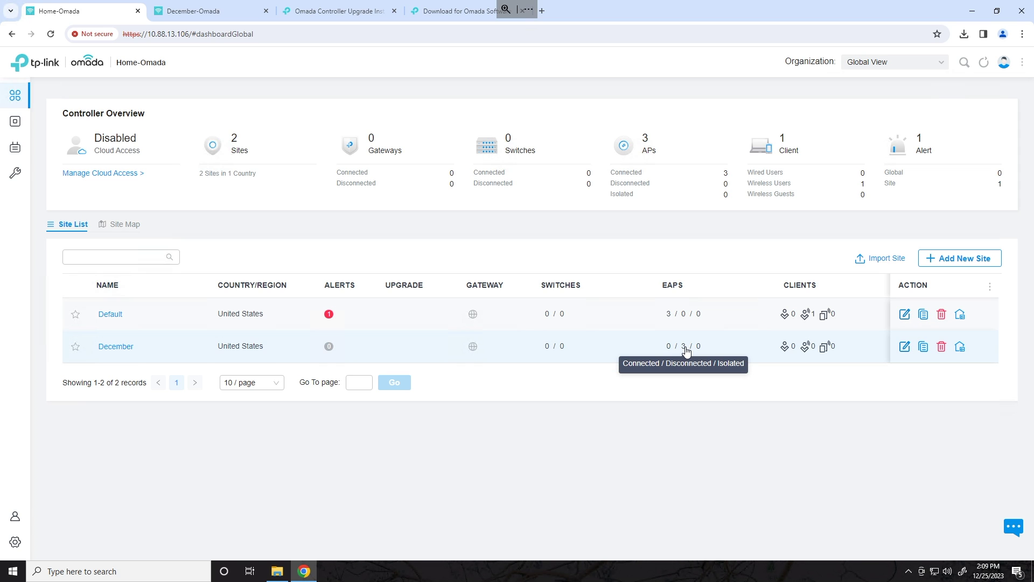
Open the imported December site in Home-Omada and check the status of its devices.
left_click(123, 348)
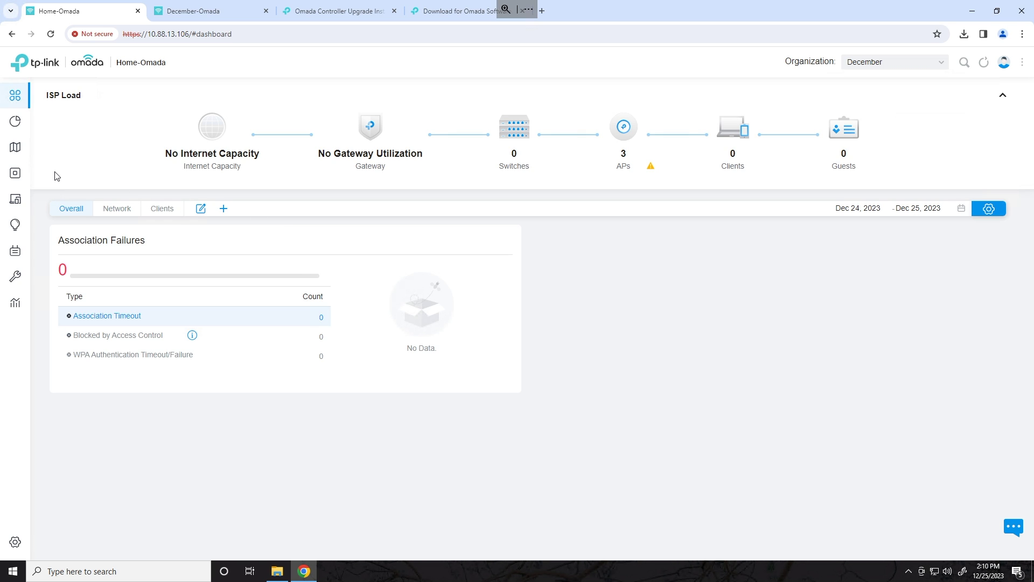
left_click(14, 180)
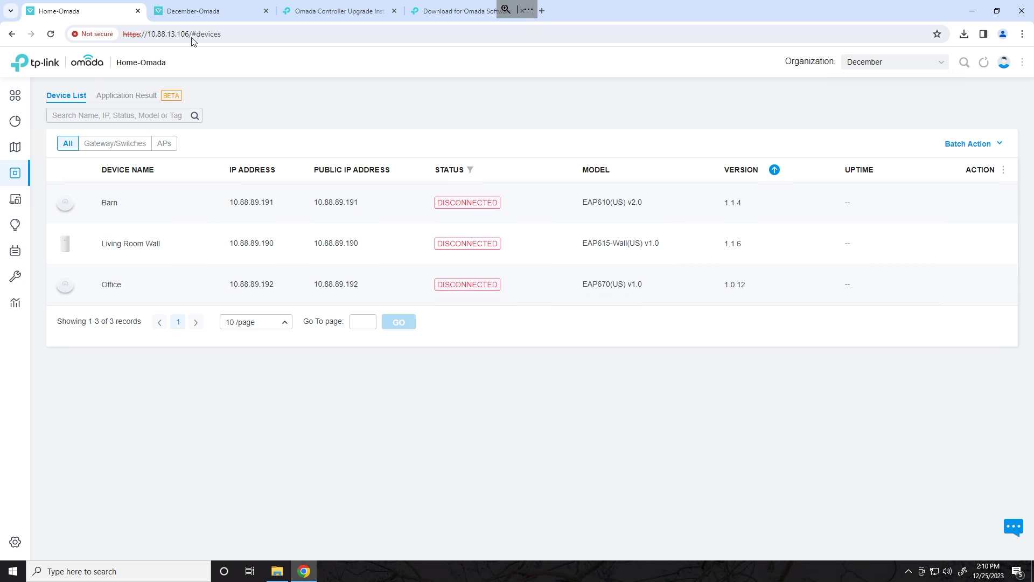
Return to December-Omada, confirm the Migrate Site stage, and try to migrate all listed devices without a target controller address.
left_click(189, 13)
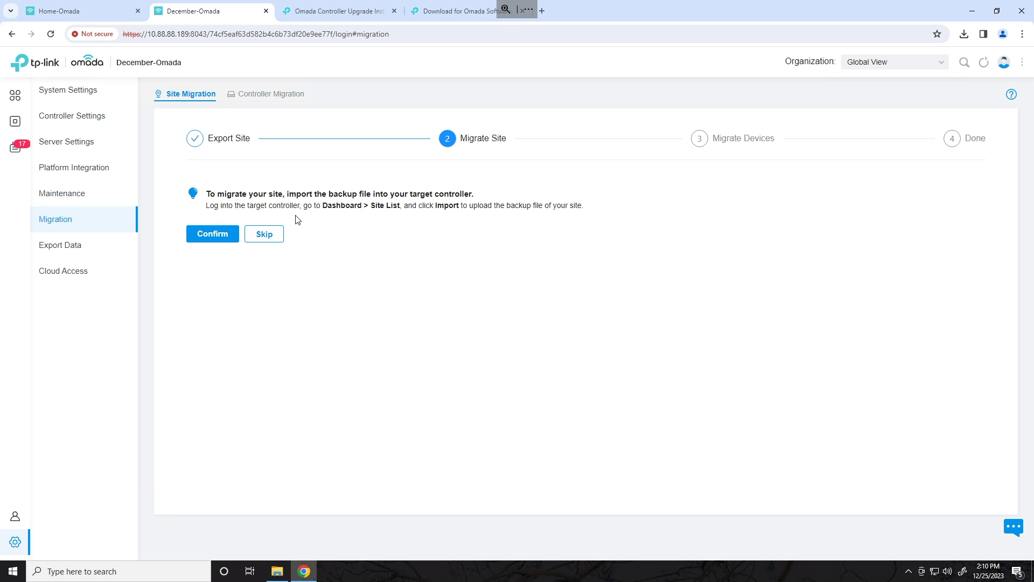
left_click(220, 235)
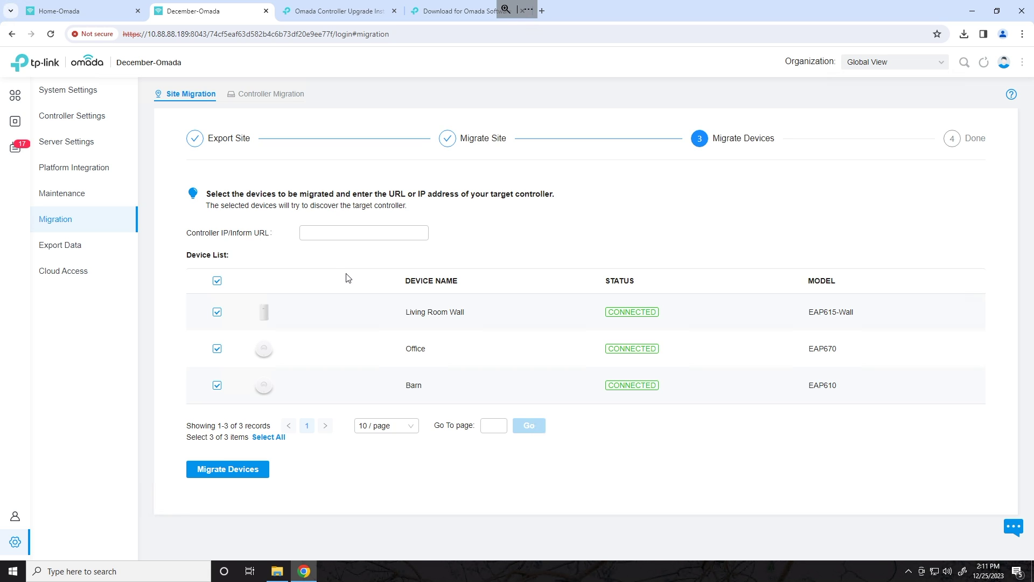
left_click(248, 474)
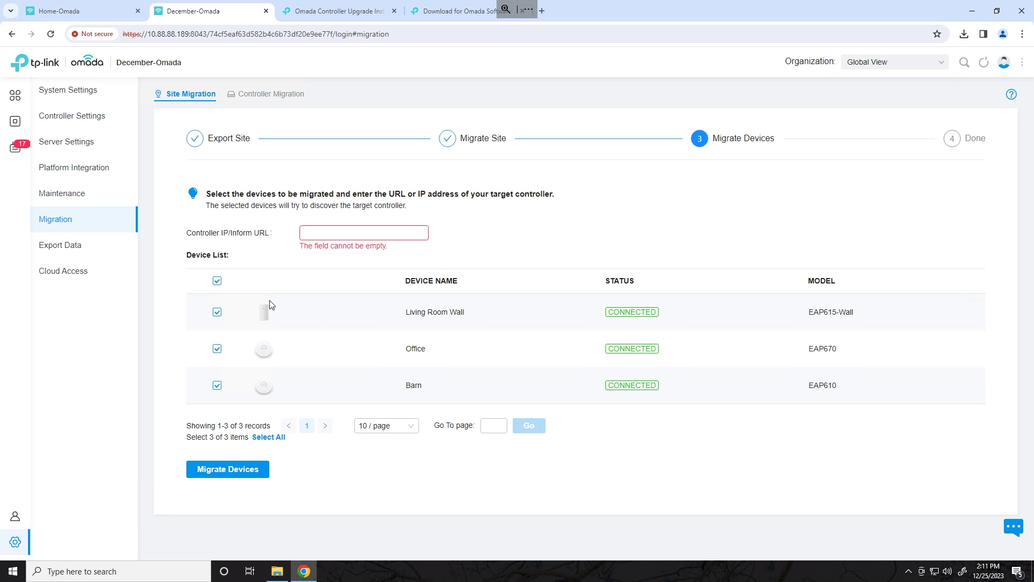
left_click(322, 230)
Switch Home-Omada to the Global view and open its system settings to examine the controller status.
left_click(89, 11)
left_click(873, 63)
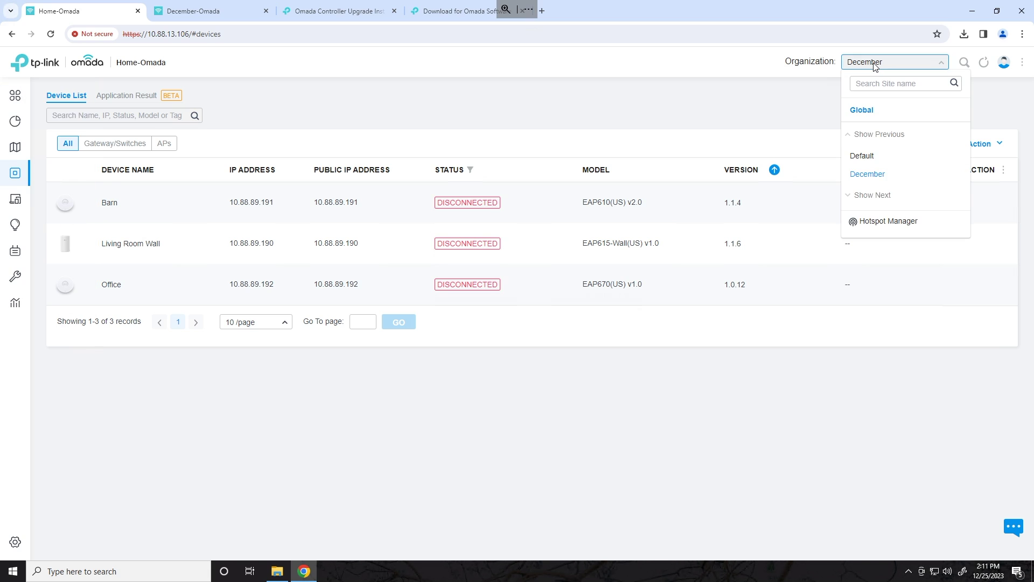
left_click(862, 110)
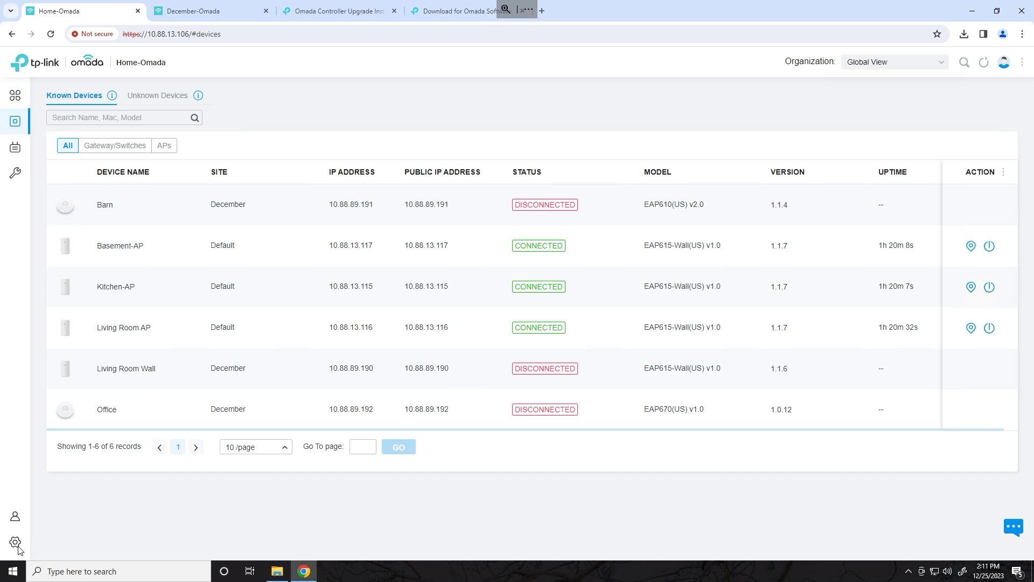
left_click(15, 543)
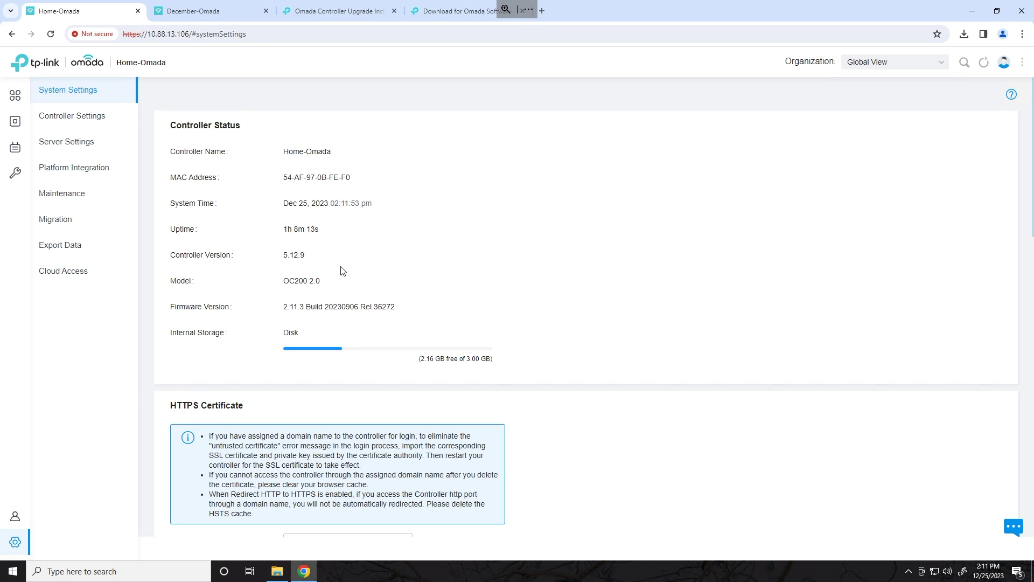
Look up Home-Omada's controller IP in its access configuration and migrate all December-Omada devices to 10.88.13.106, checking each device's migration status.
scroll(339, 299, "down", 8)
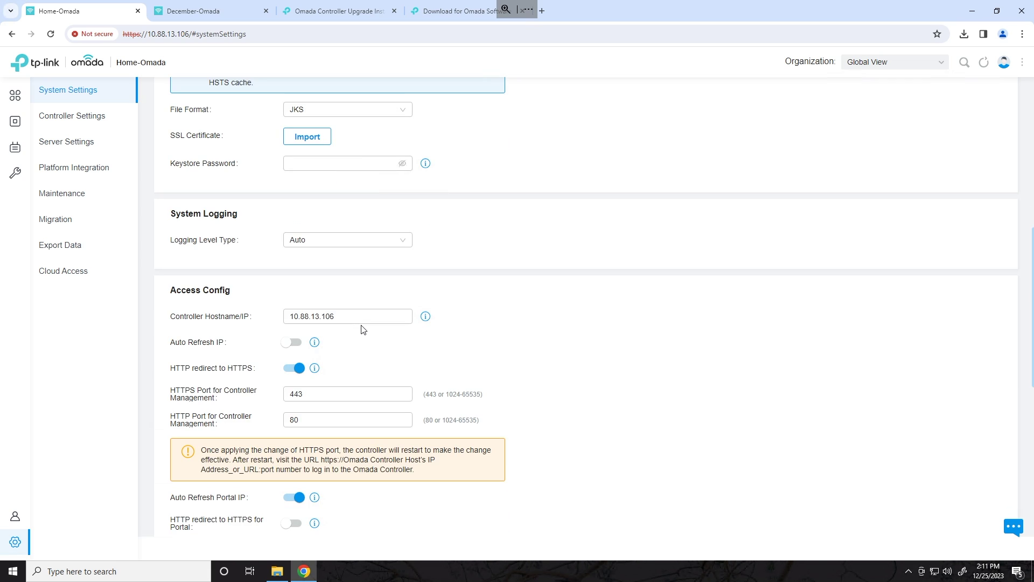
double_click(354, 317)
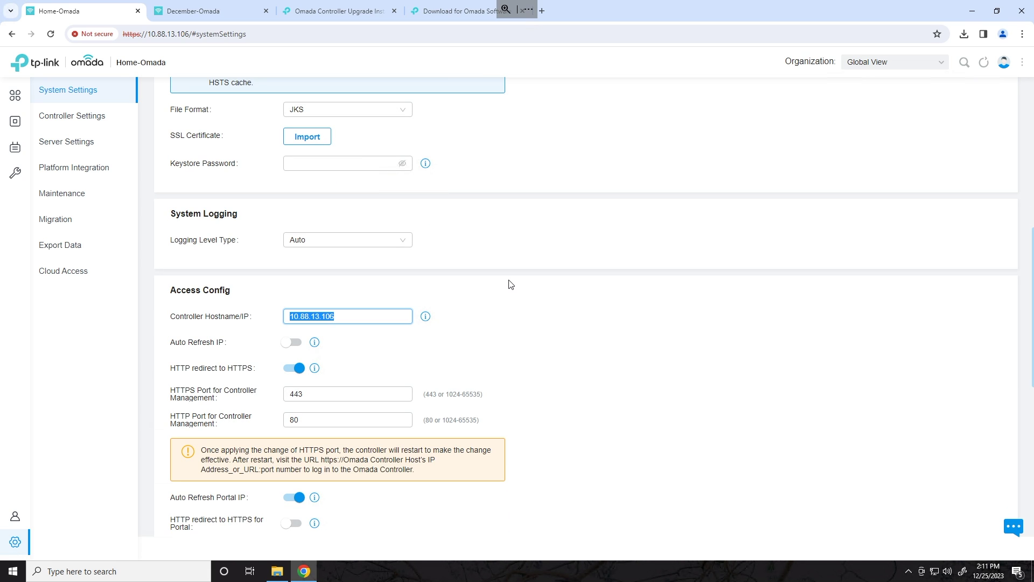
left_click(231, 13)
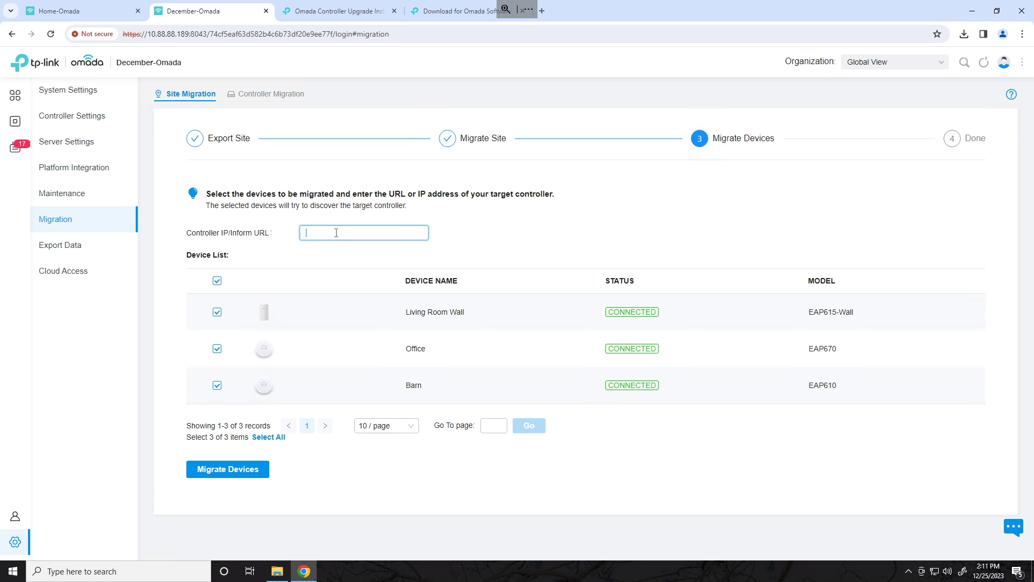
type("10.88.13.106")
left_click(334, 254)
left_click(226, 470)
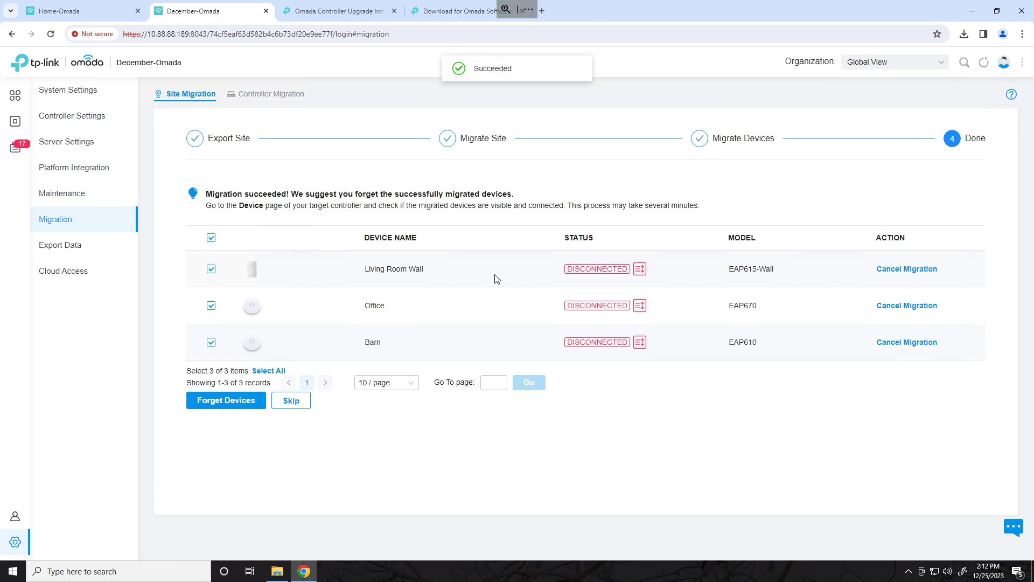
mouse_move(643, 276)
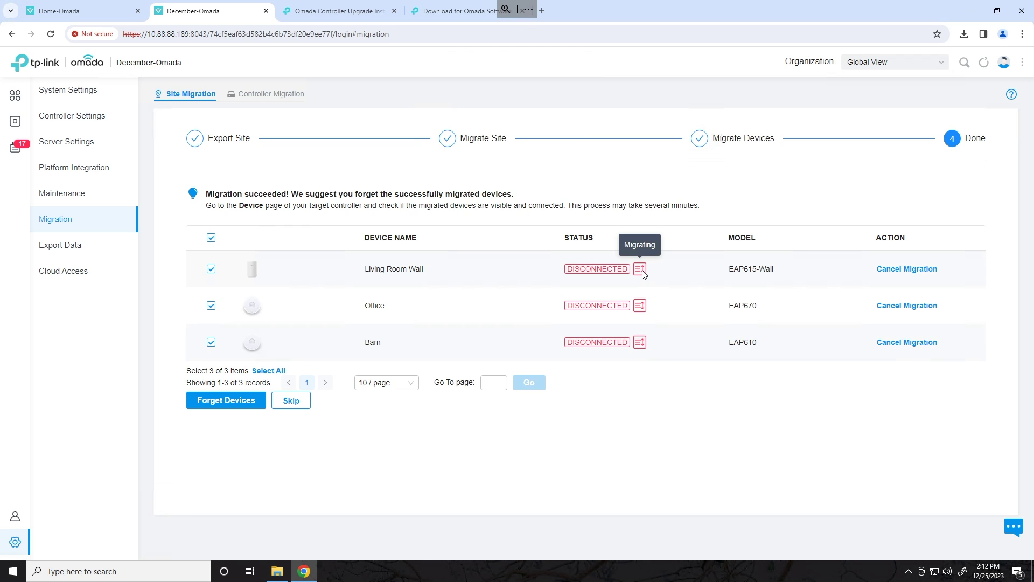
mouse_move(641, 311)
mouse_move(641, 347)
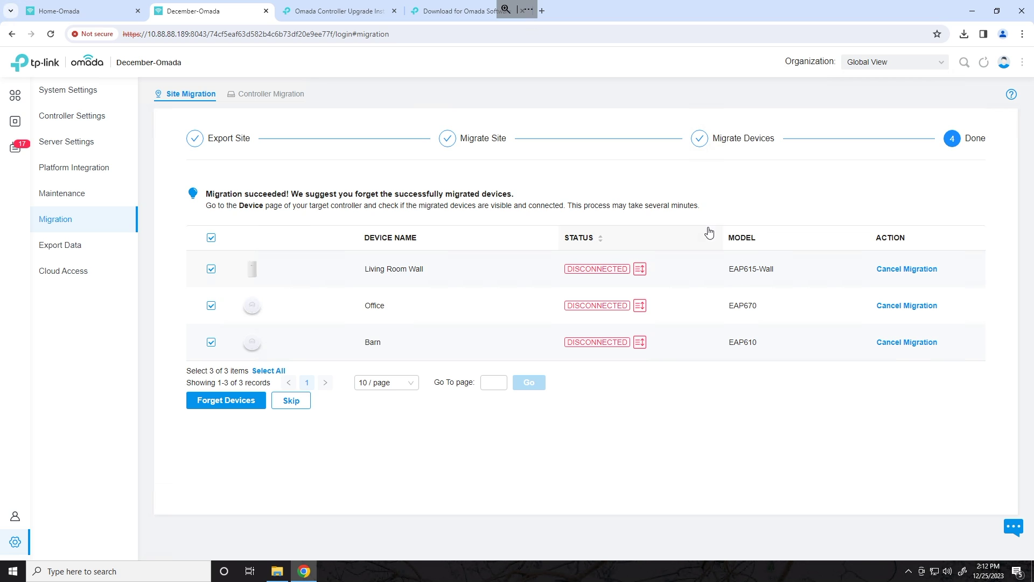
Switch Home-Omada to the December site and open its device list to check the migrated access points.
left_click(88, 15)
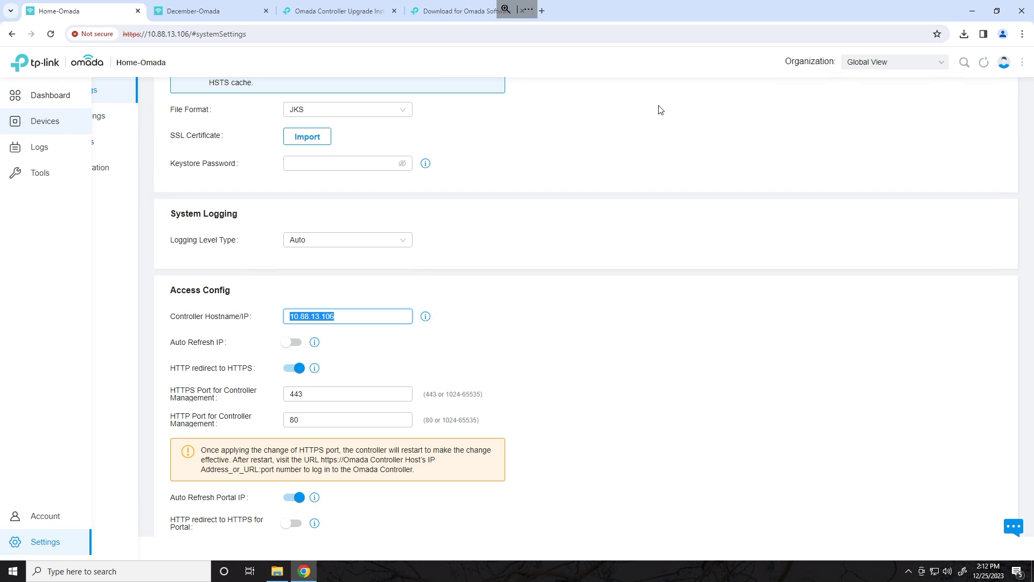
left_click(868, 69)
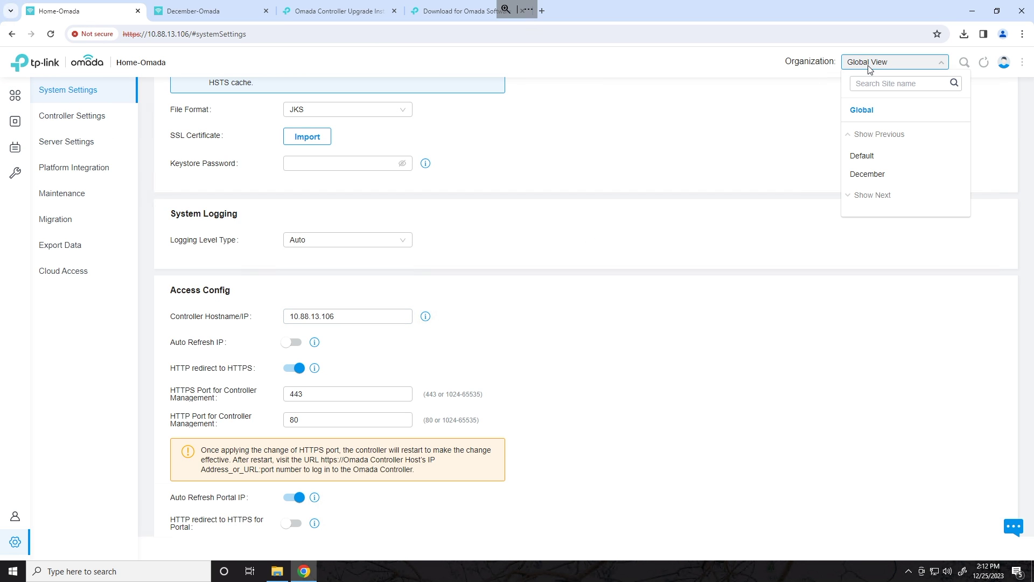
left_click(868, 180)
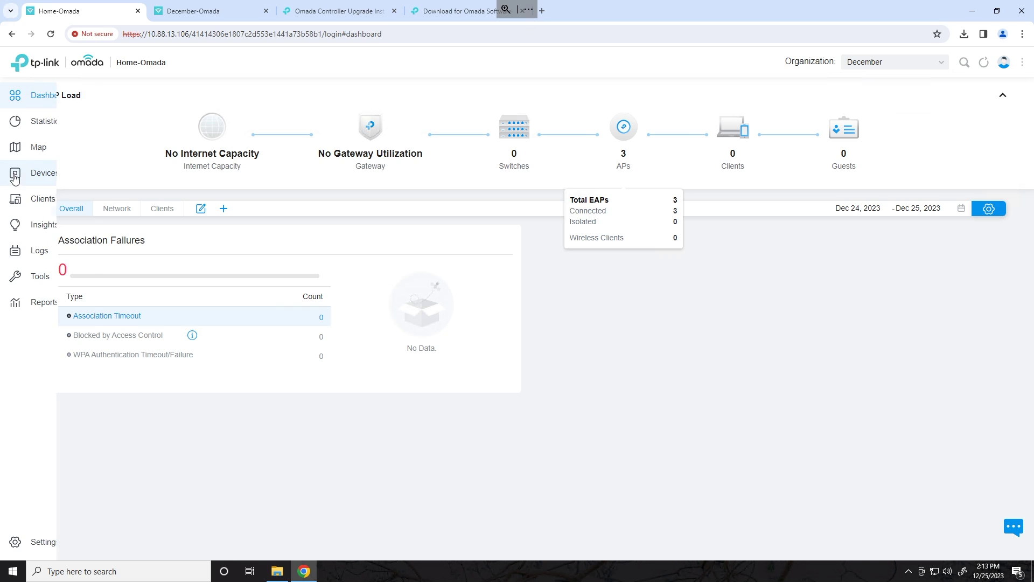
left_click(15, 175)
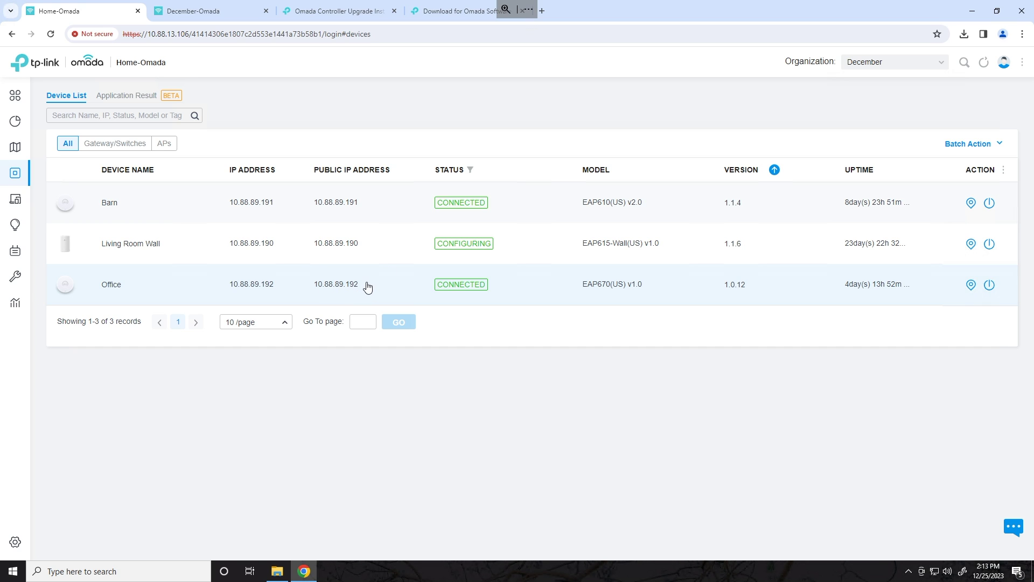
Compare the public IP addresses of the Office, Living Room Wall and Barn access points with Home-Omada's own address.
left_click_drag(365, 286, 313, 290)
double_click(318, 245)
double_click(316, 209)
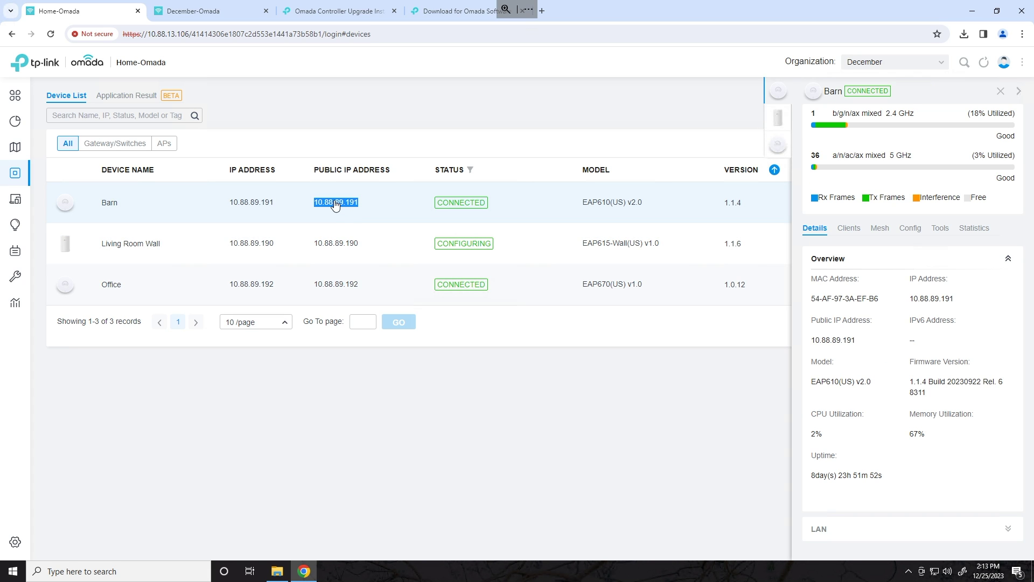
left_click_drag(144, 34, 188, 31)
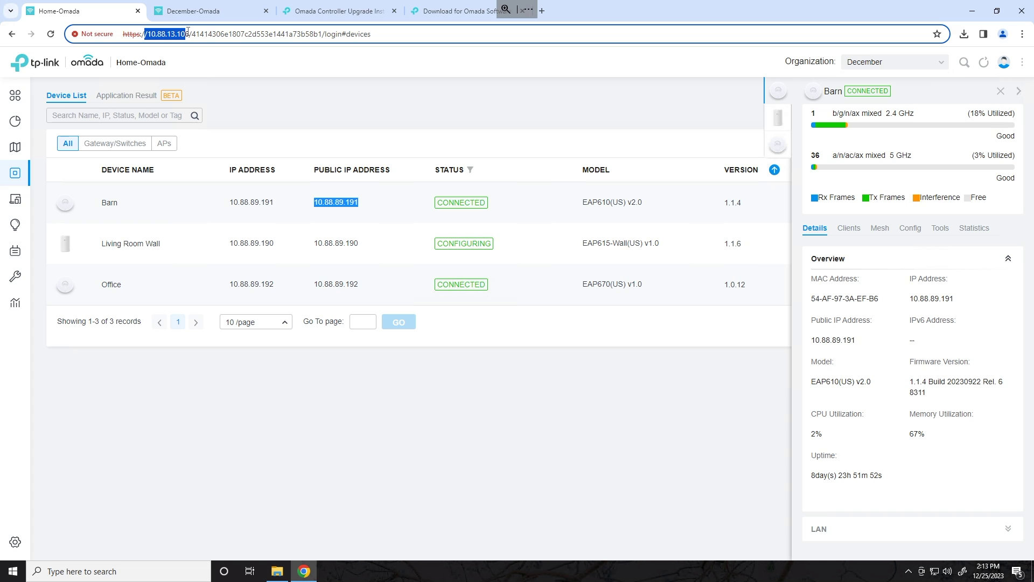
double_click(315, 214)
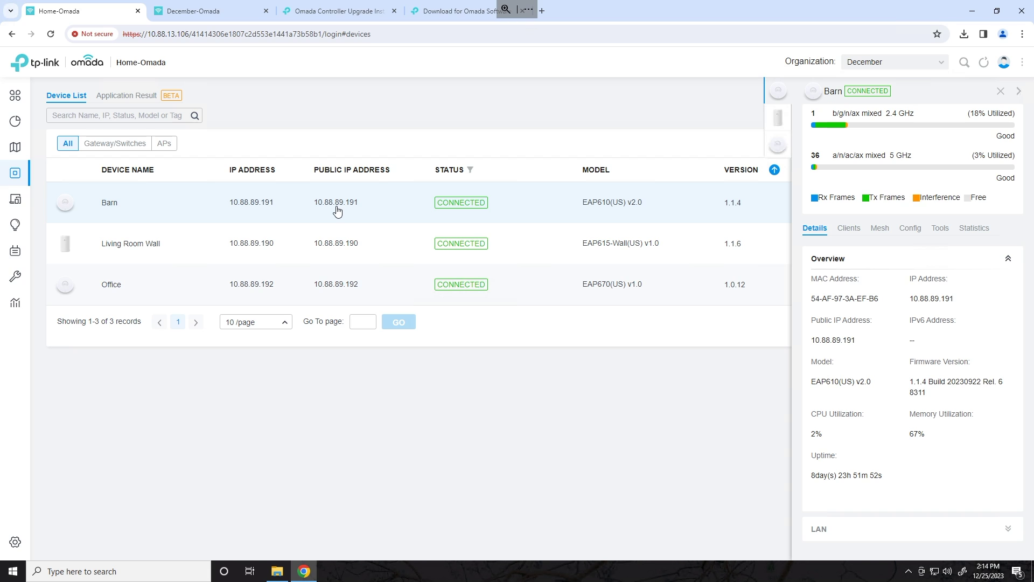
Return to December-Omada and forget all three successfully migrated devices.
left_click(214, 18)
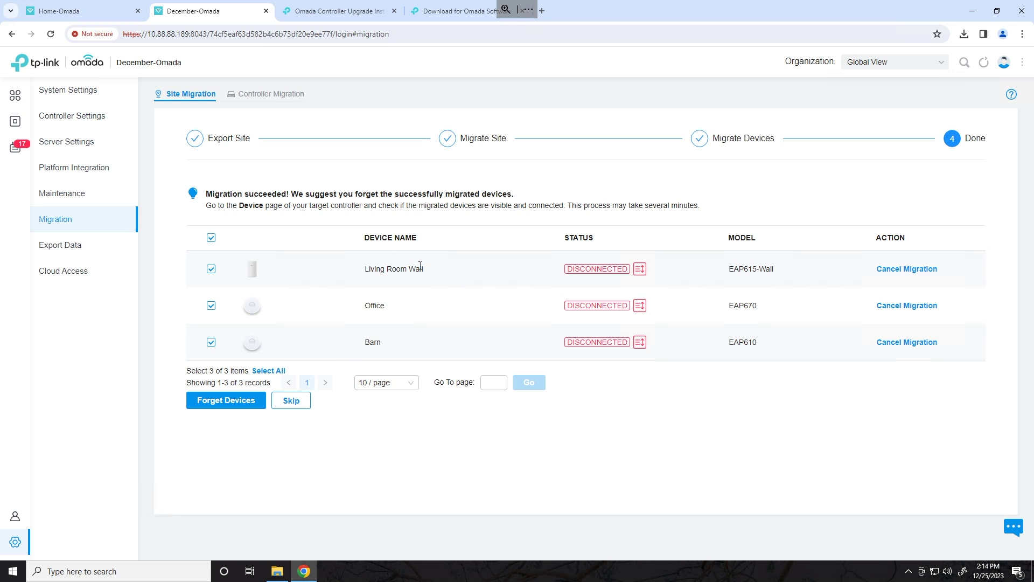
left_click(218, 407)
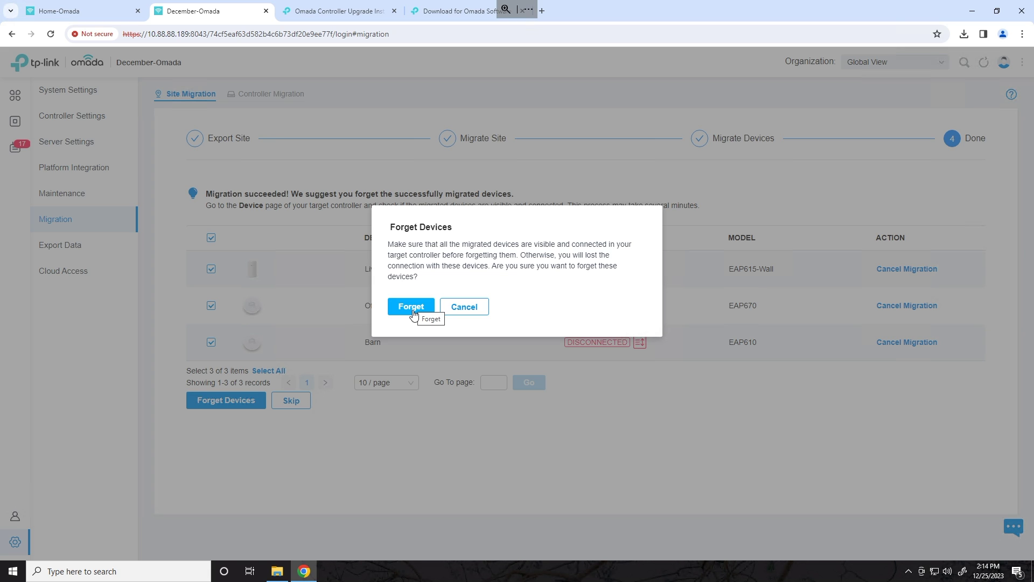
left_click(412, 311)
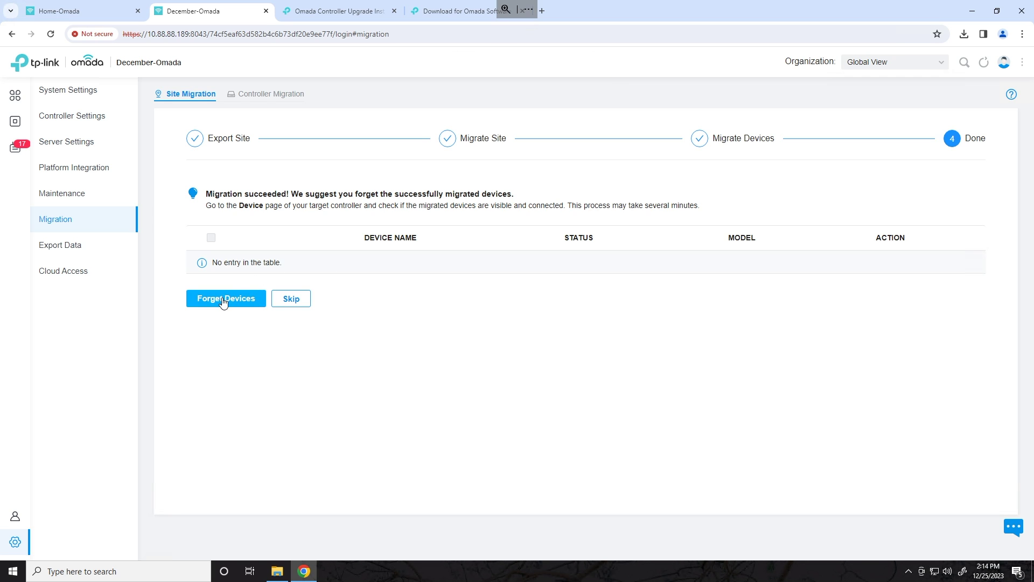
Compare the device list in Home-Omada with the finished migration page in December-Omada.
left_click(97, 11)
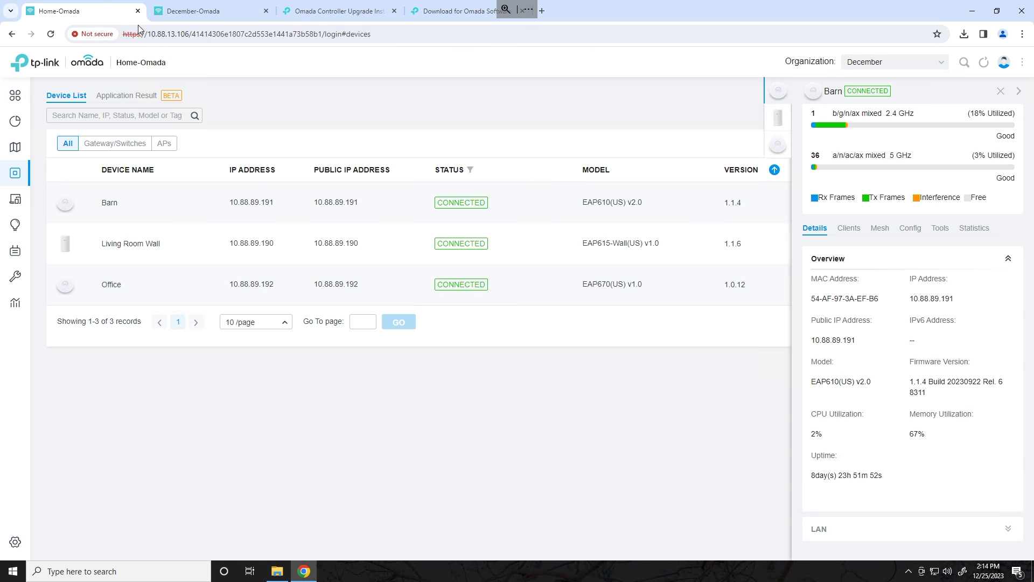
left_click(205, 12)
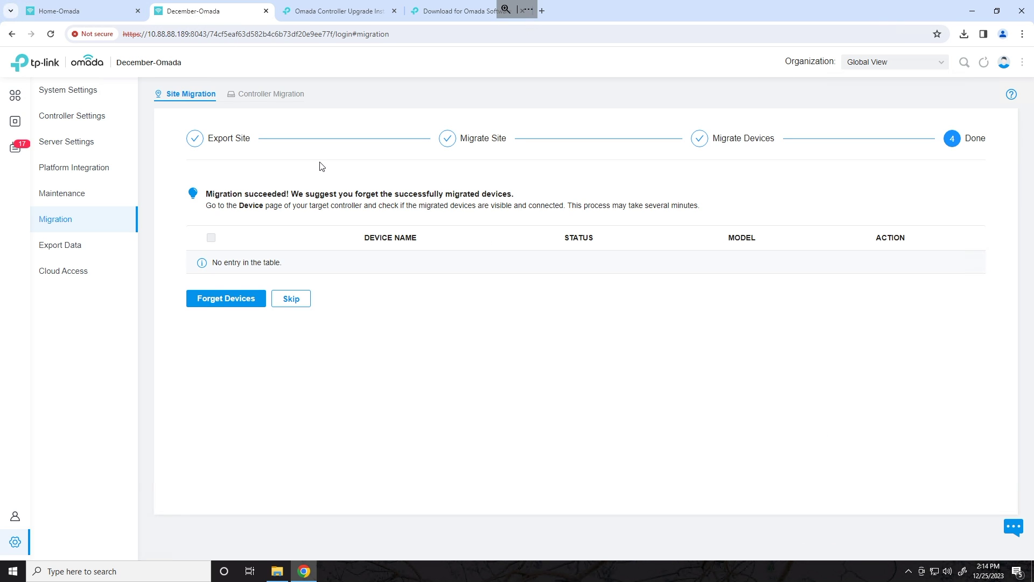
left_click(85, 15)
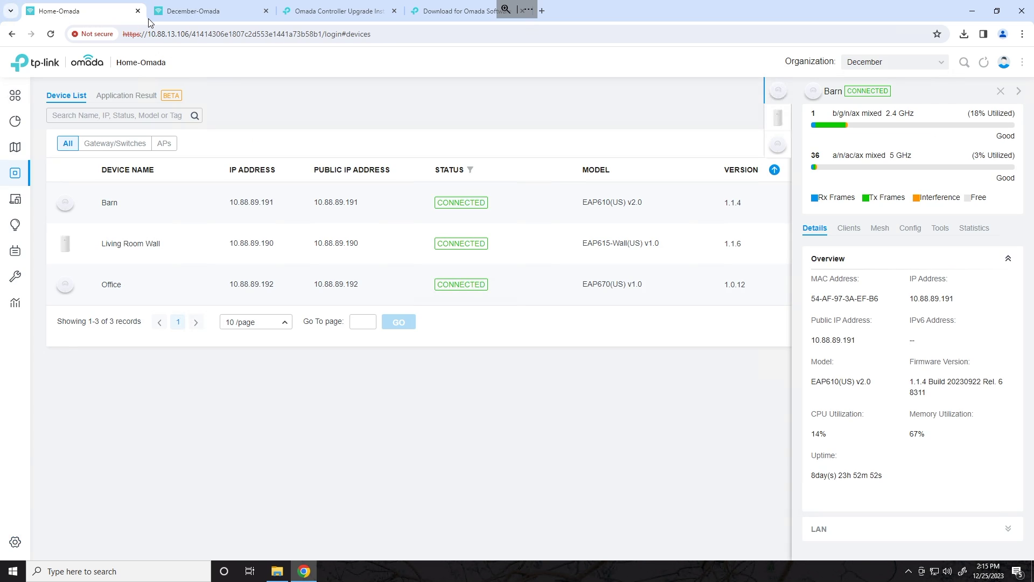
Check December-Omada's global device list and controller overview for remaining devices.
left_click(187, 12)
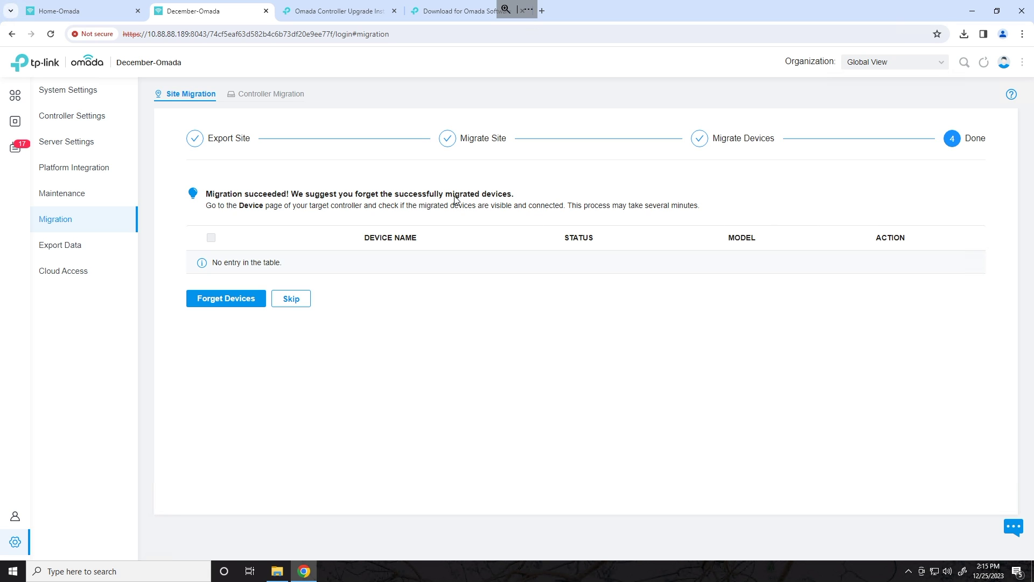
left_click(15, 121)
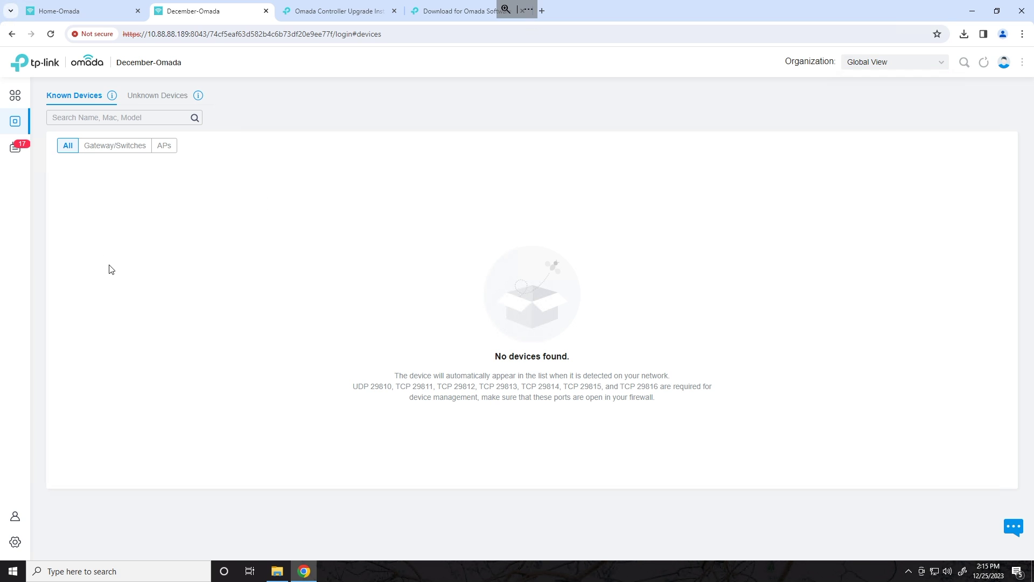
mouse_move(18, 133)
left_click(42, 103)
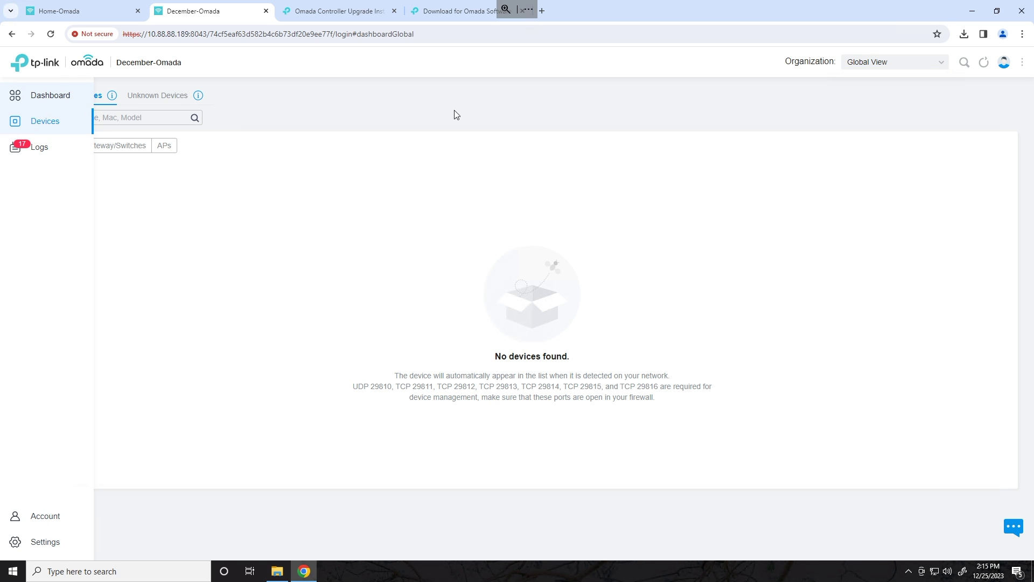
left_click(883, 63)
left_click(832, 59)
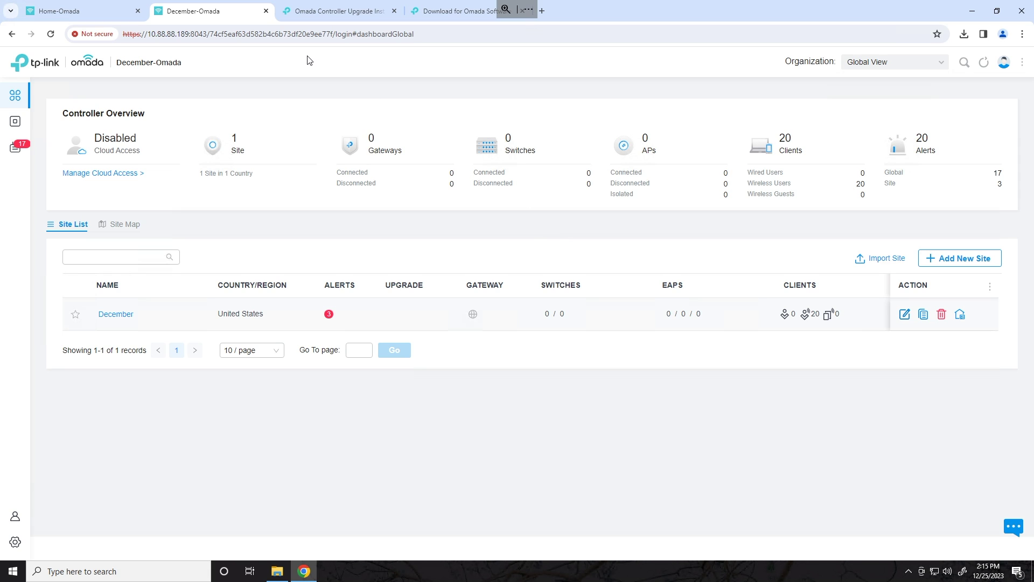
Close the December-Omada page and open the December site's dashboard in Home-Omada.
left_click(266, 11)
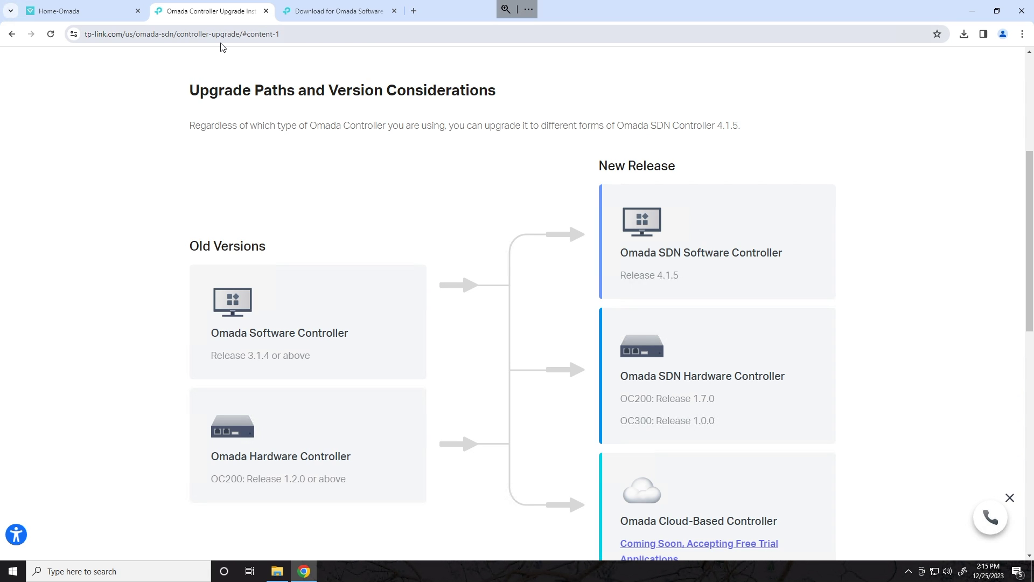
left_click(97, 15)
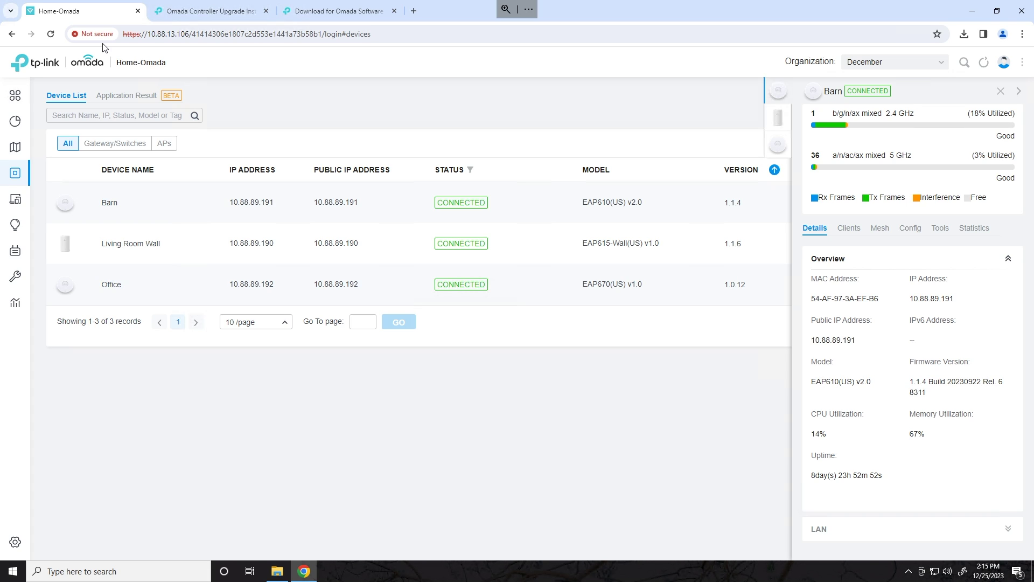
left_click(24, 98)
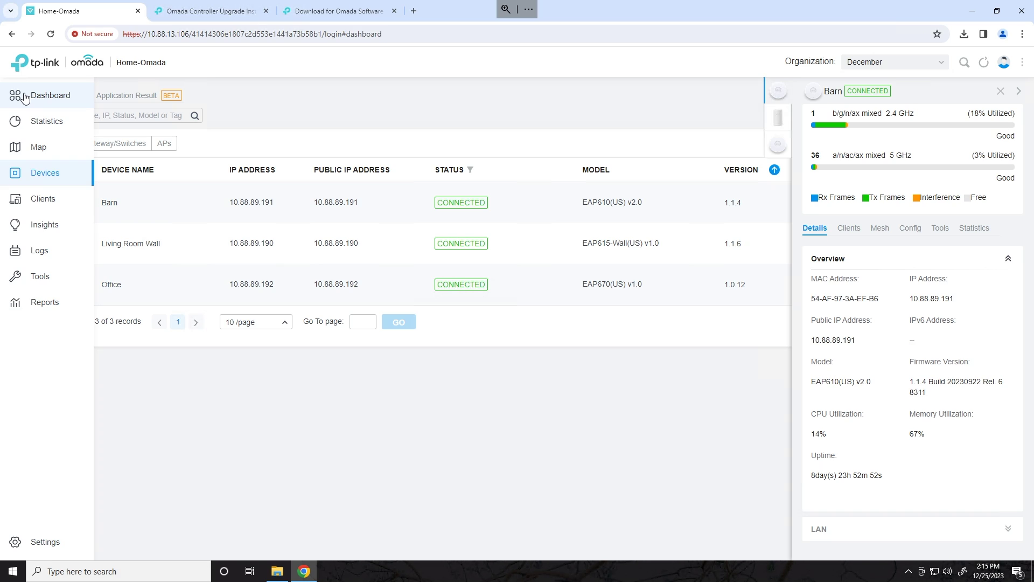